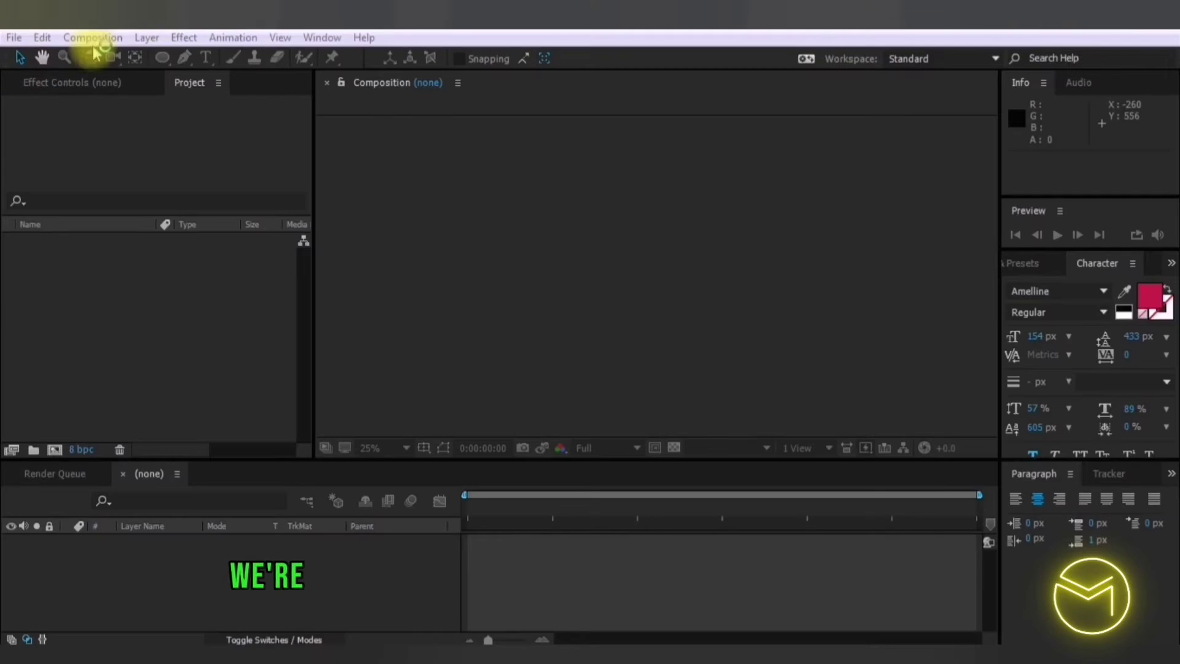
# Create a new composition with the default settings.
pyautogui.click(92, 38)
pyautogui.click(105, 58)
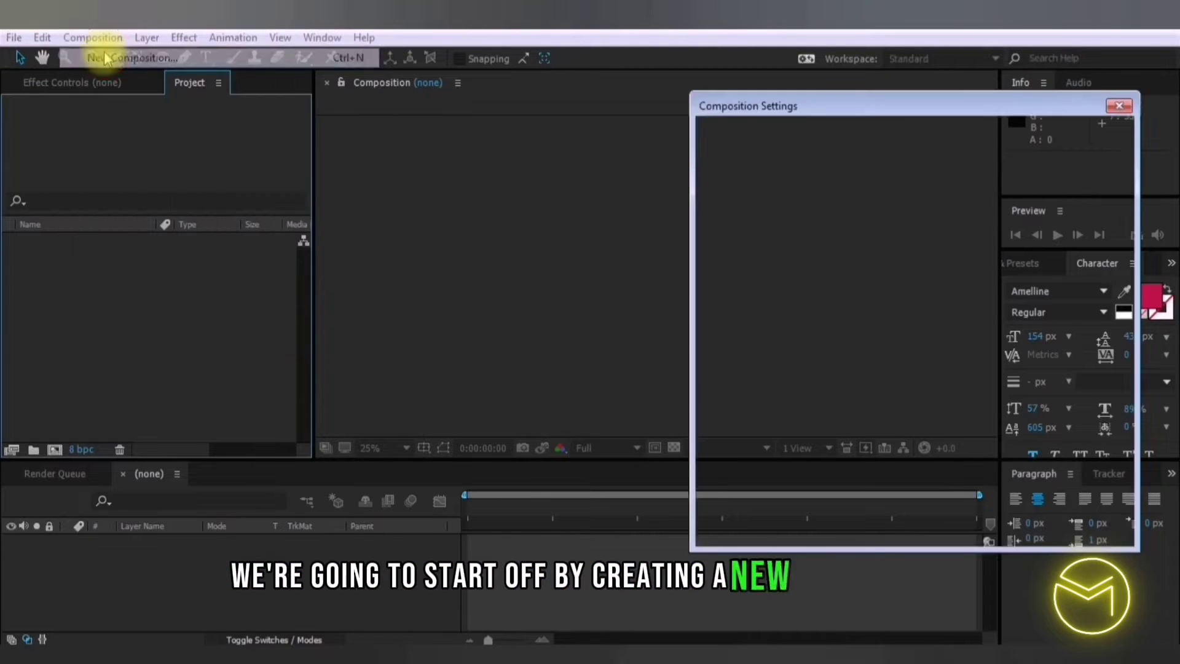
pyautogui.click(1022, 534)
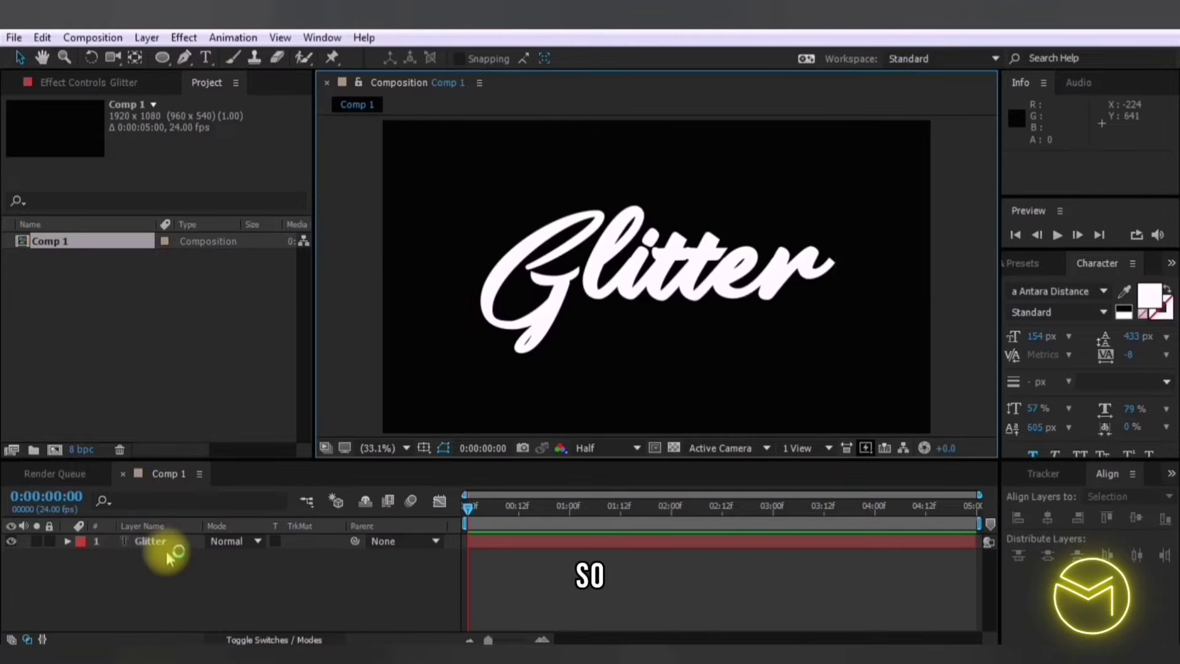
# Pre-compose the Glitter text layer into a composition named 'TEXT + bcg'.
pyautogui.click(161, 542)
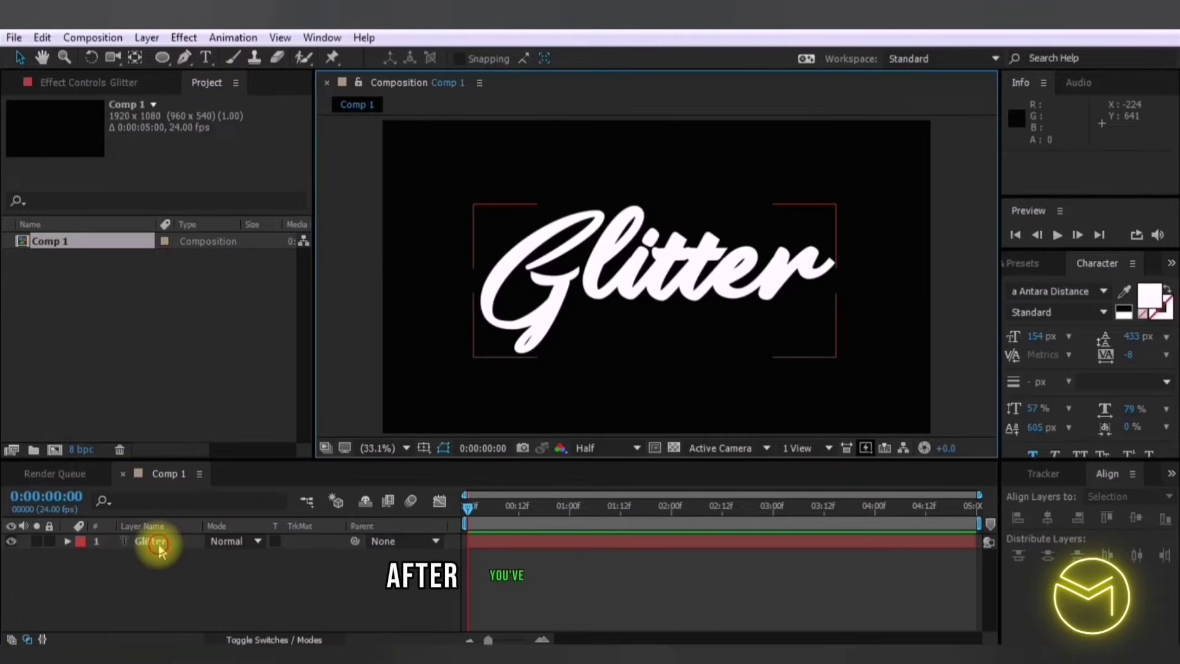
pyautogui.rightClick(161, 548)
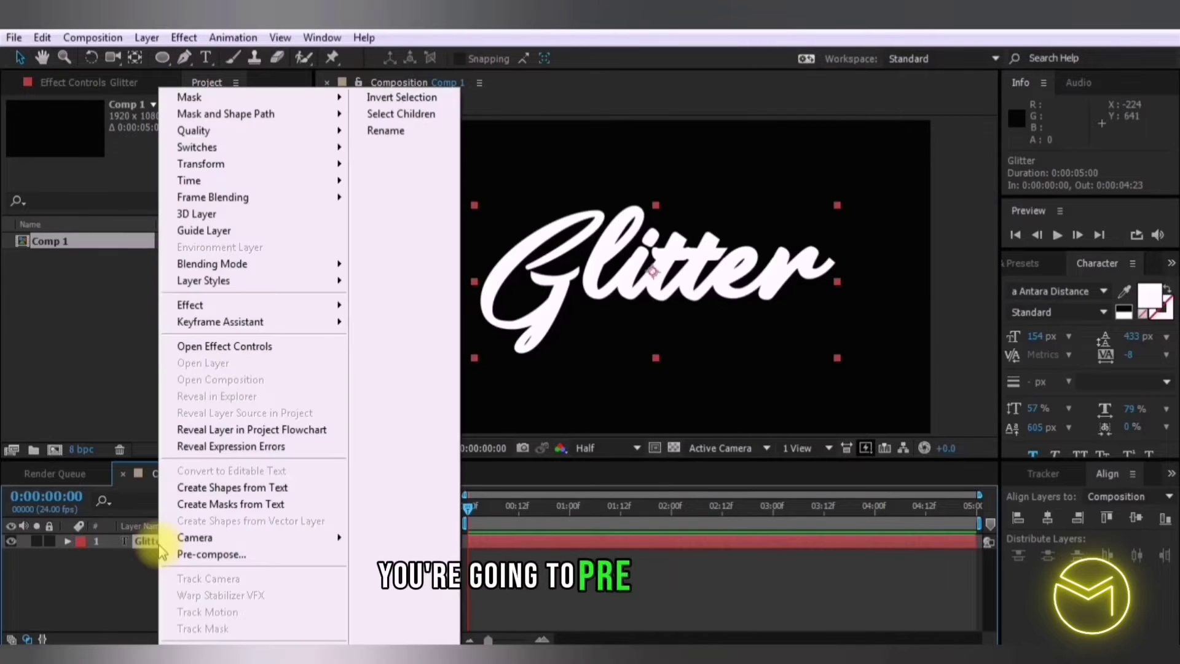
pyautogui.click(203, 555)
pyautogui.write('TEX')
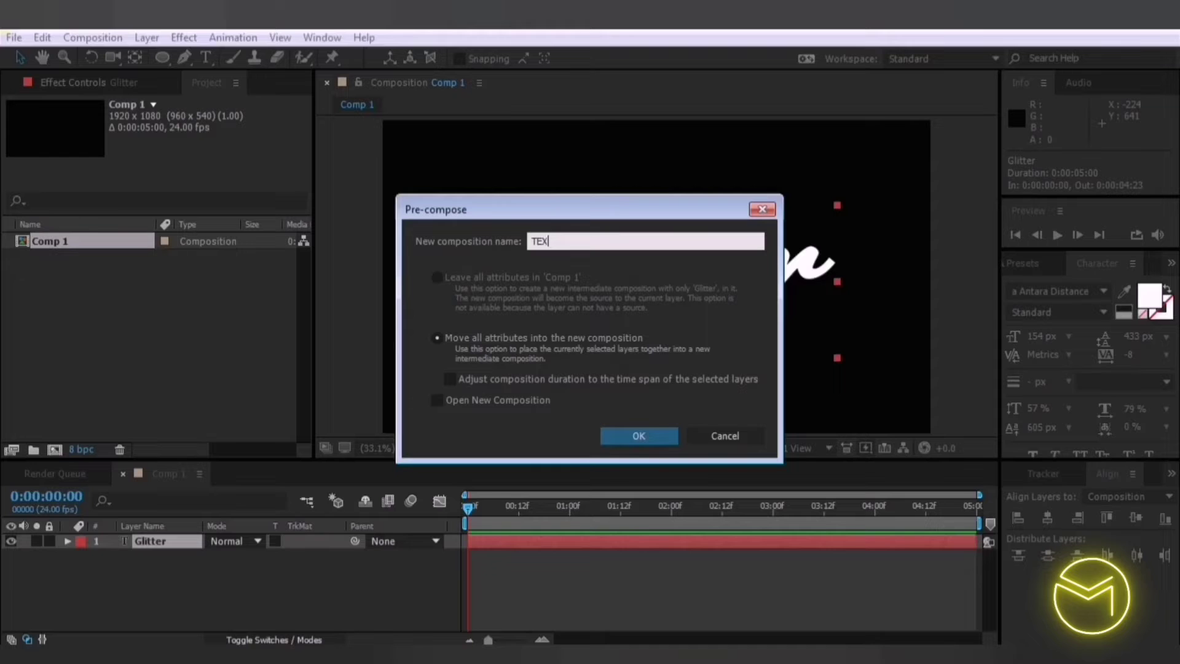
pyautogui.write('T')
pyautogui.click(641, 435)
pyautogui.write('+ bcg')
pyautogui.click(627, 434)
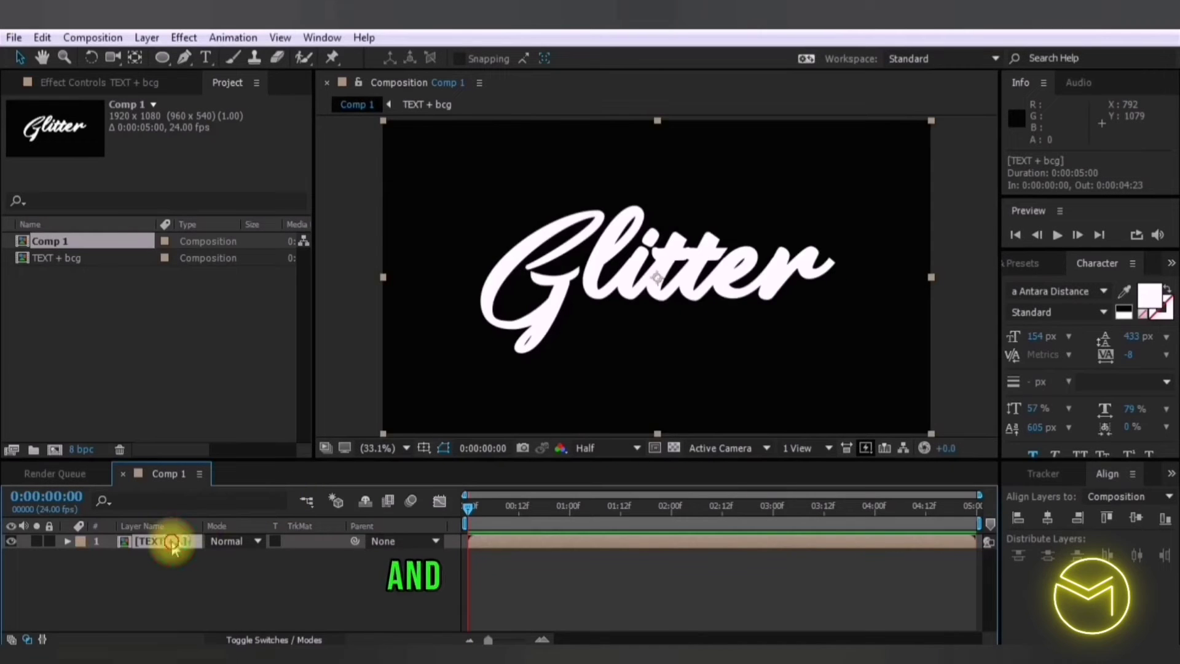
pyautogui.click(171, 560)
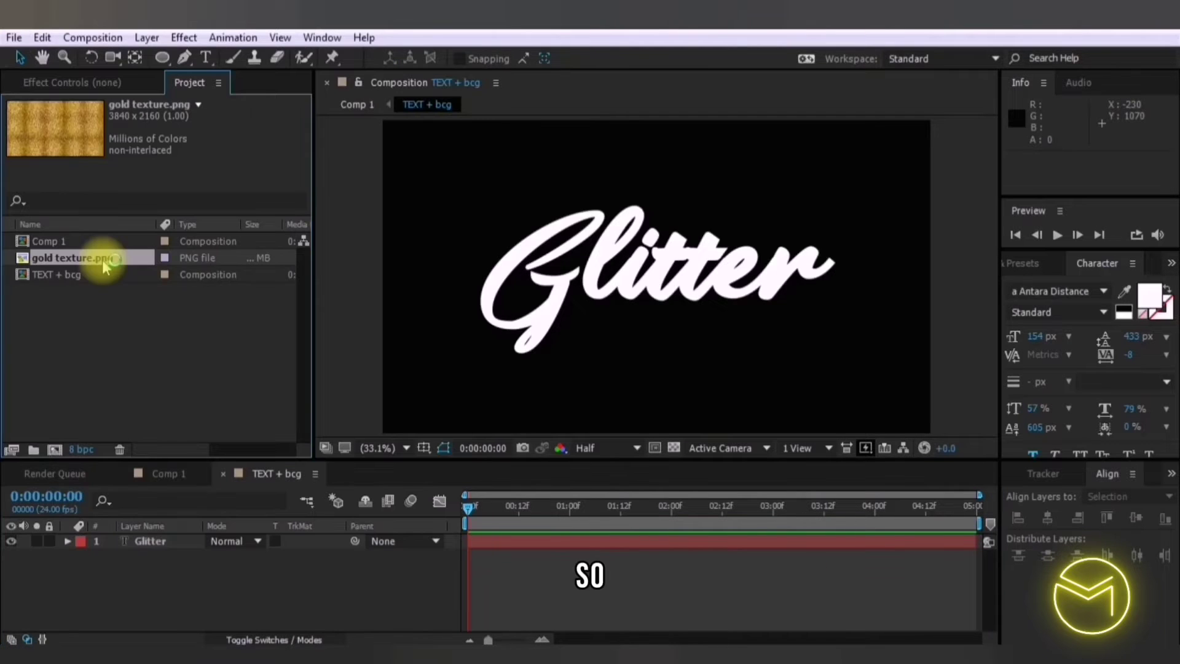
# Place the gold texture beneath the Glitter text and apply Hue/Saturation to it.
pyautogui.moveTo(105, 260); pyautogui.dragTo(159, 564)
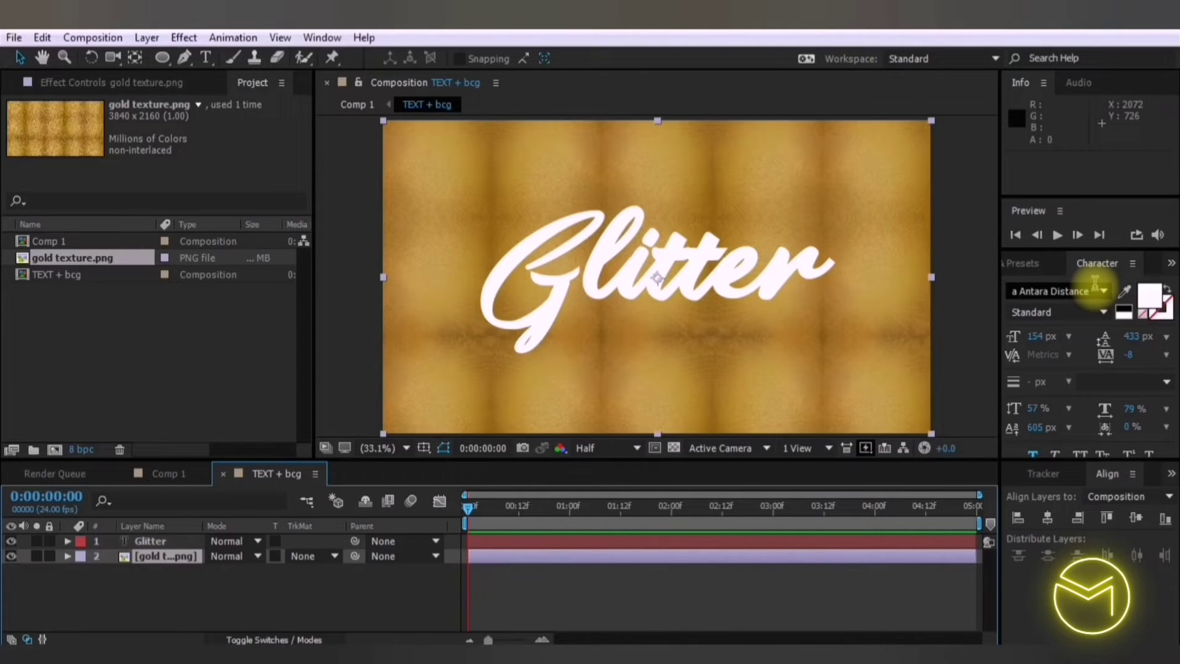
pyautogui.click(1028, 264)
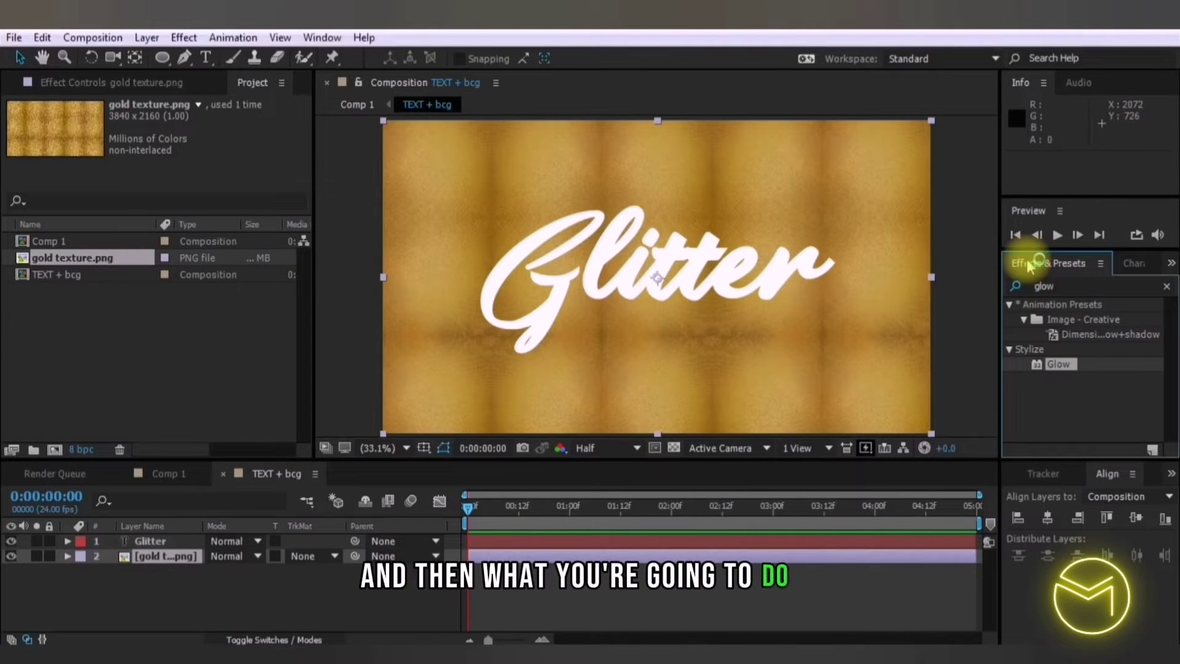
pyautogui.click(1167, 287)
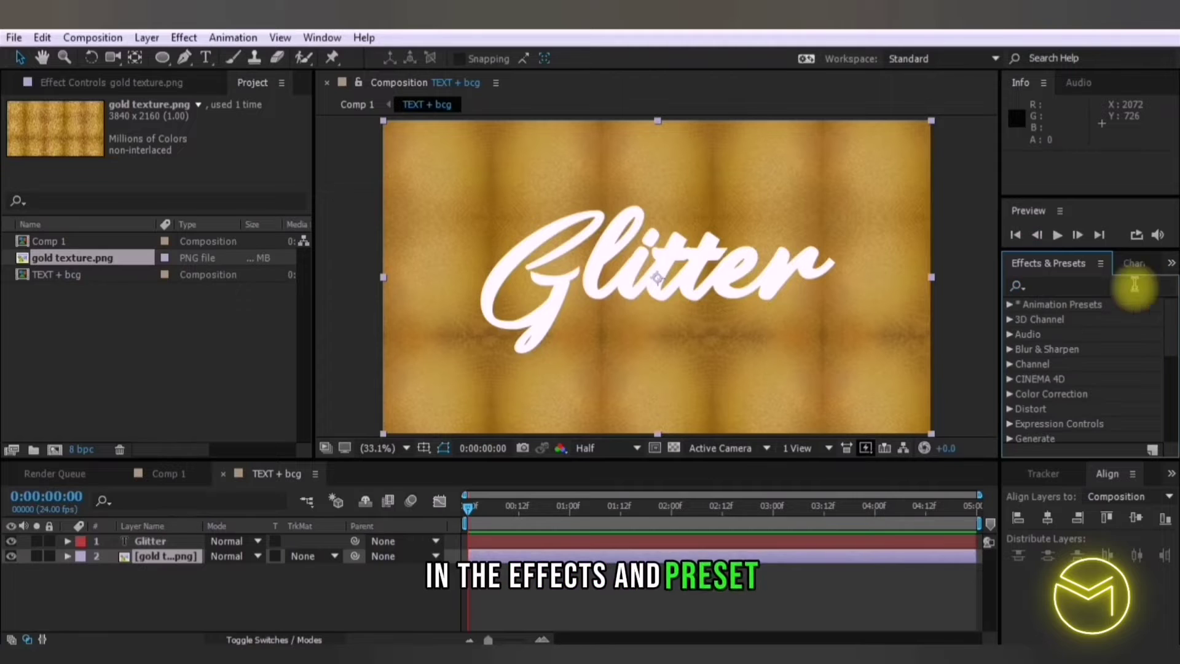
pyautogui.click(1074, 284)
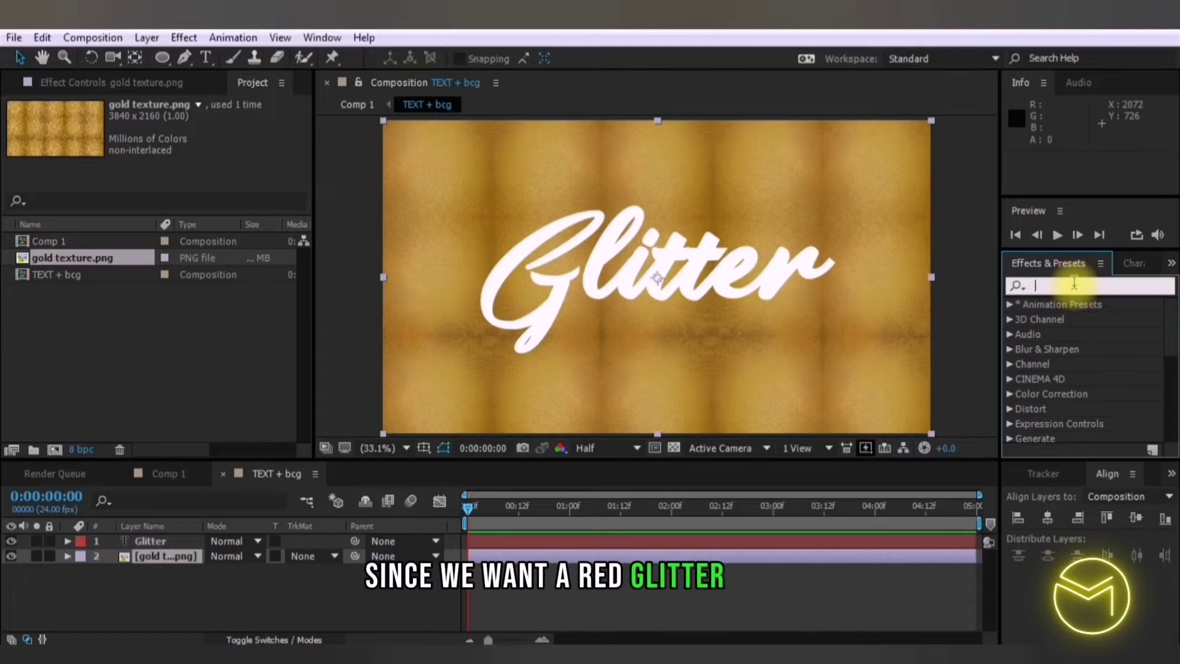
pyautogui.write('hue')
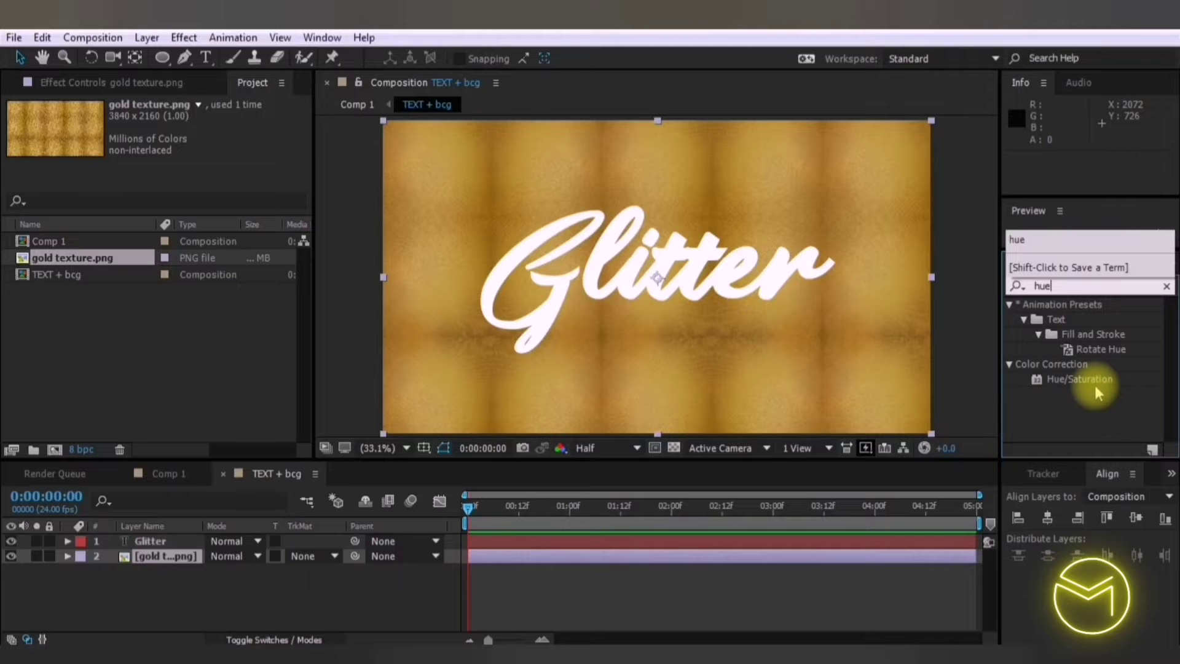
pyautogui.moveTo(1094, 384); pyautogui.dragTo(172, 560)
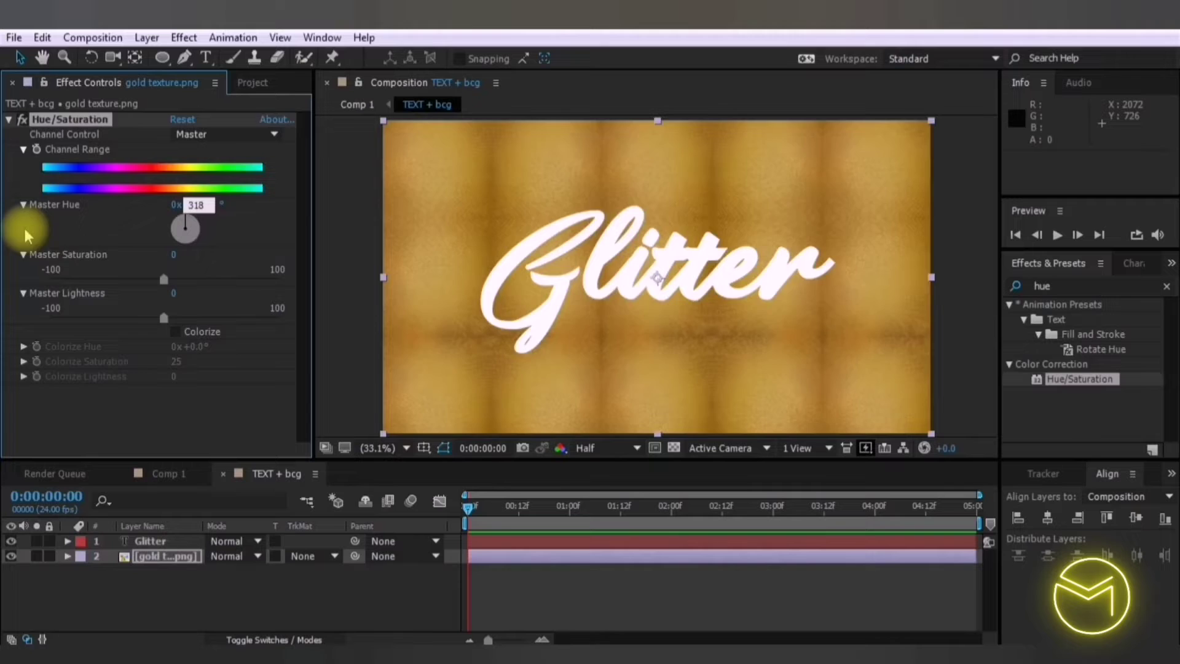
# Tint the texture to hue 318, saturation 25, lightness -8, and alpha-matte it to Glitter.
pyautogui.click(49, 237)
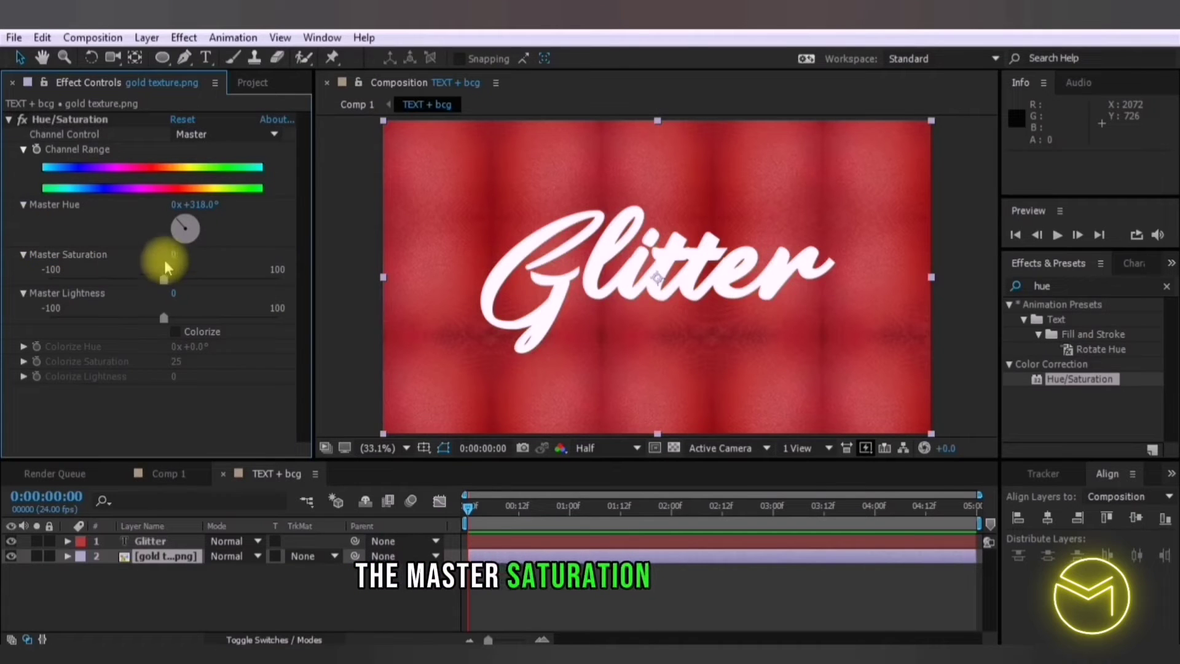
pyautogui.write('2')
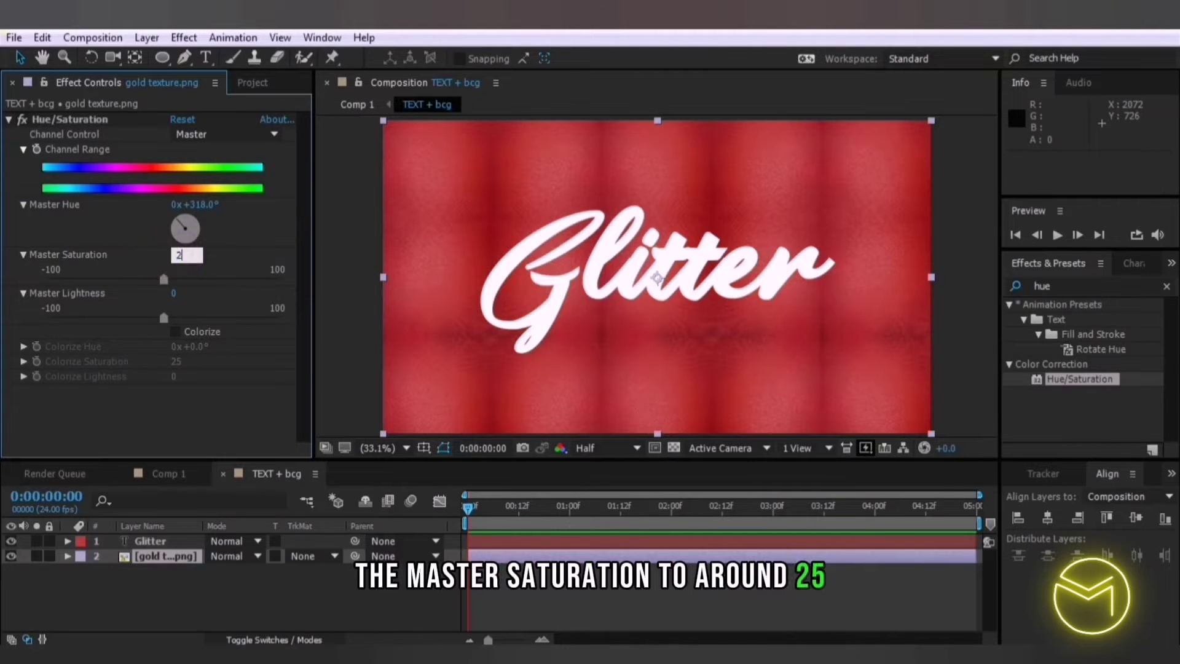
pyautogui.write('5')
pyautogui.click(176, 295)
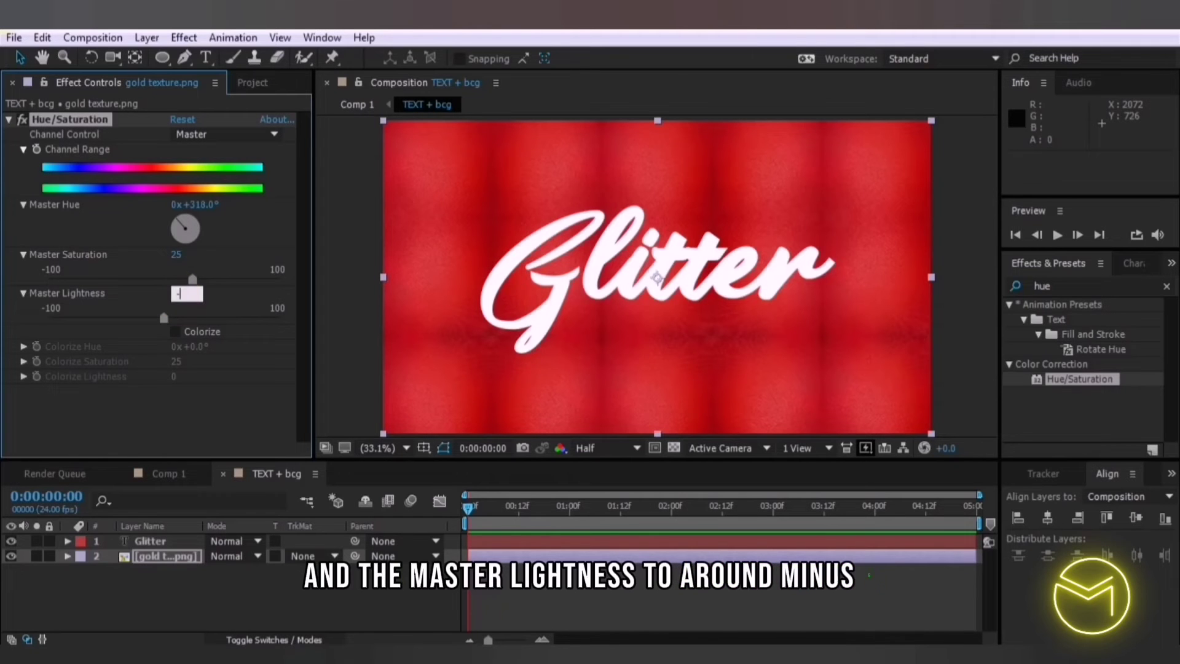
pyautogui.press('Return')
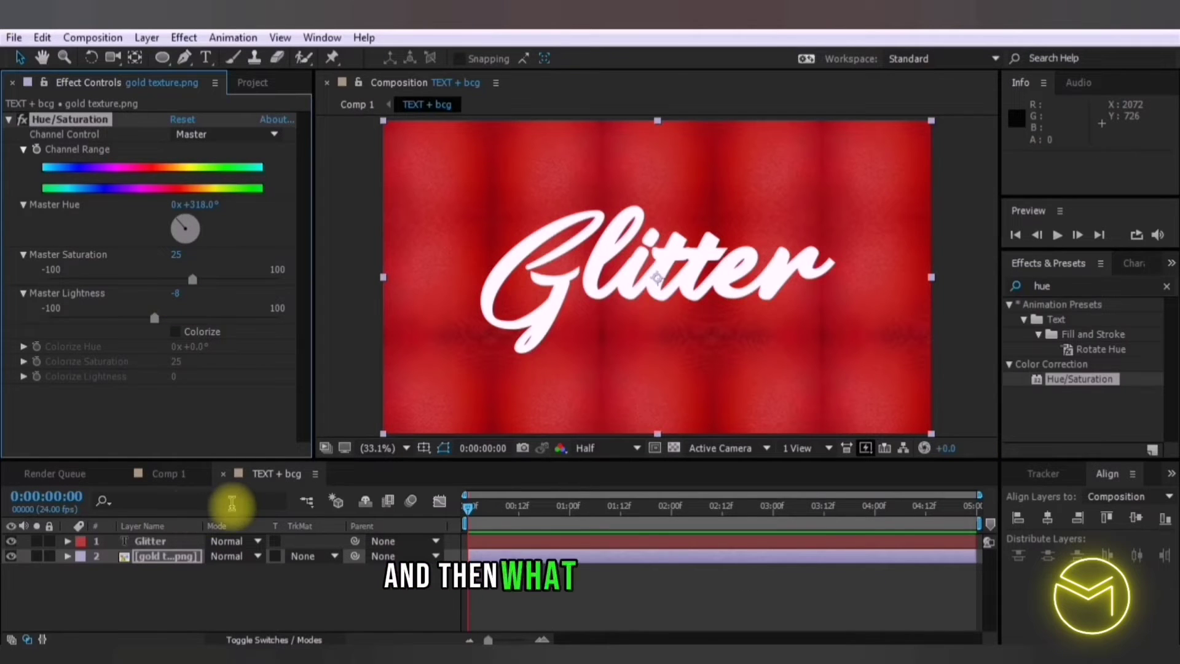
pyautogui.click(317, 555)
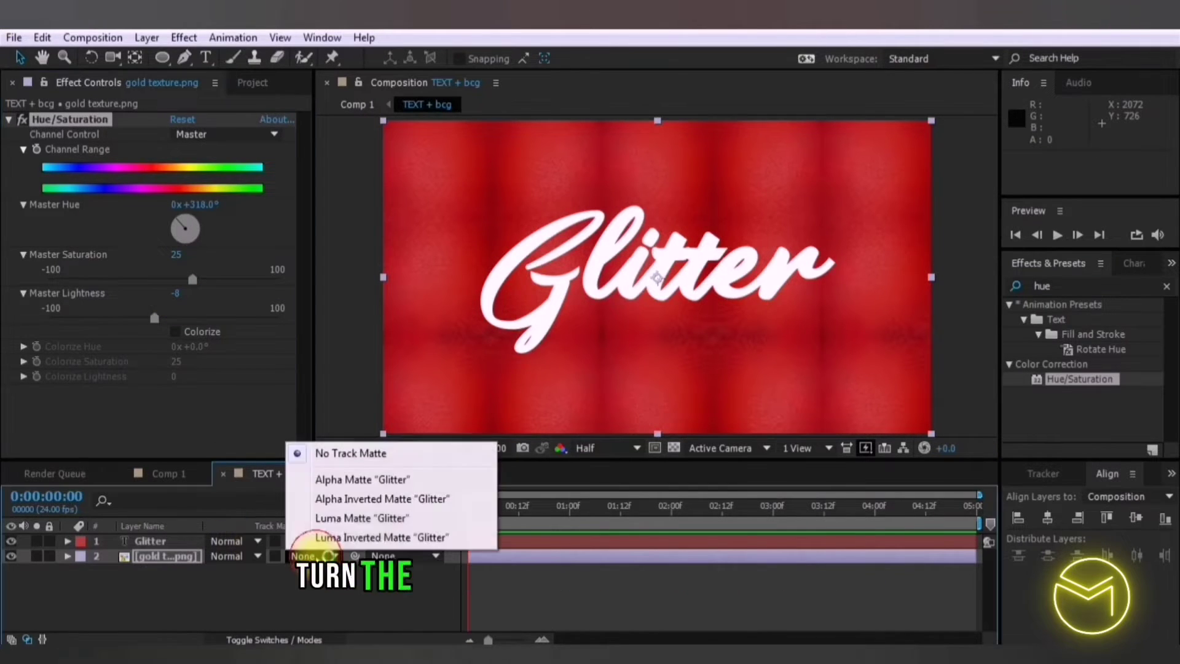
pyautogui.click(359, 480)
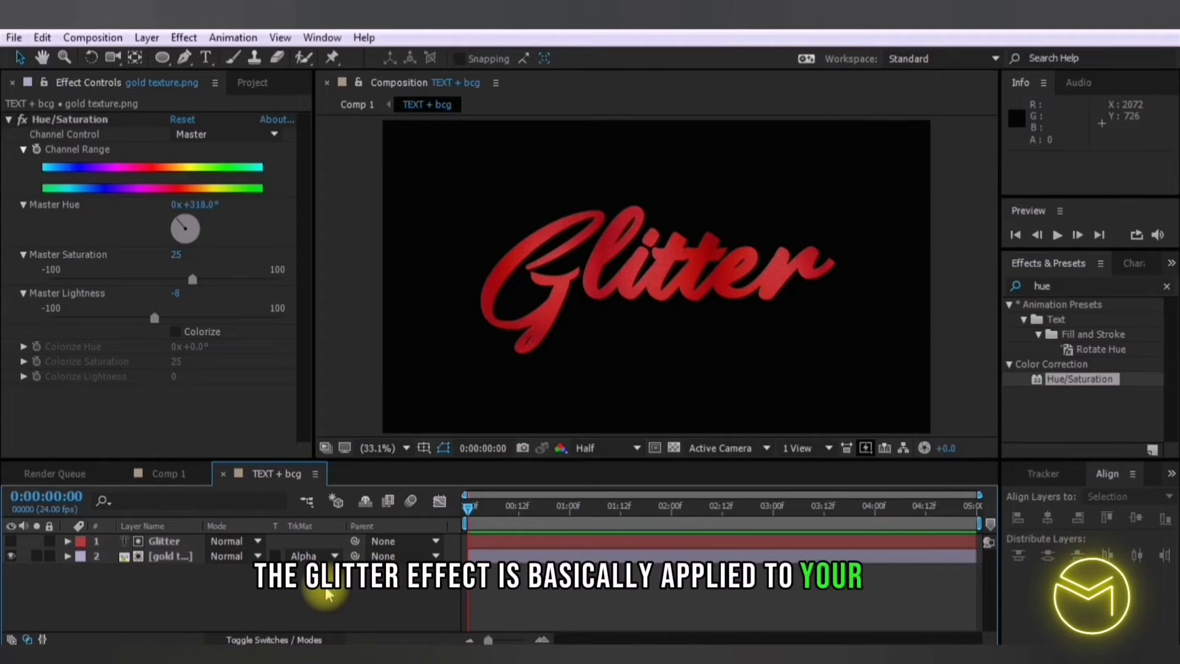
# Duplicate the TEXT + bcg layer in Comp 1 and select the top copy.
pyautogui.click(155, 474)
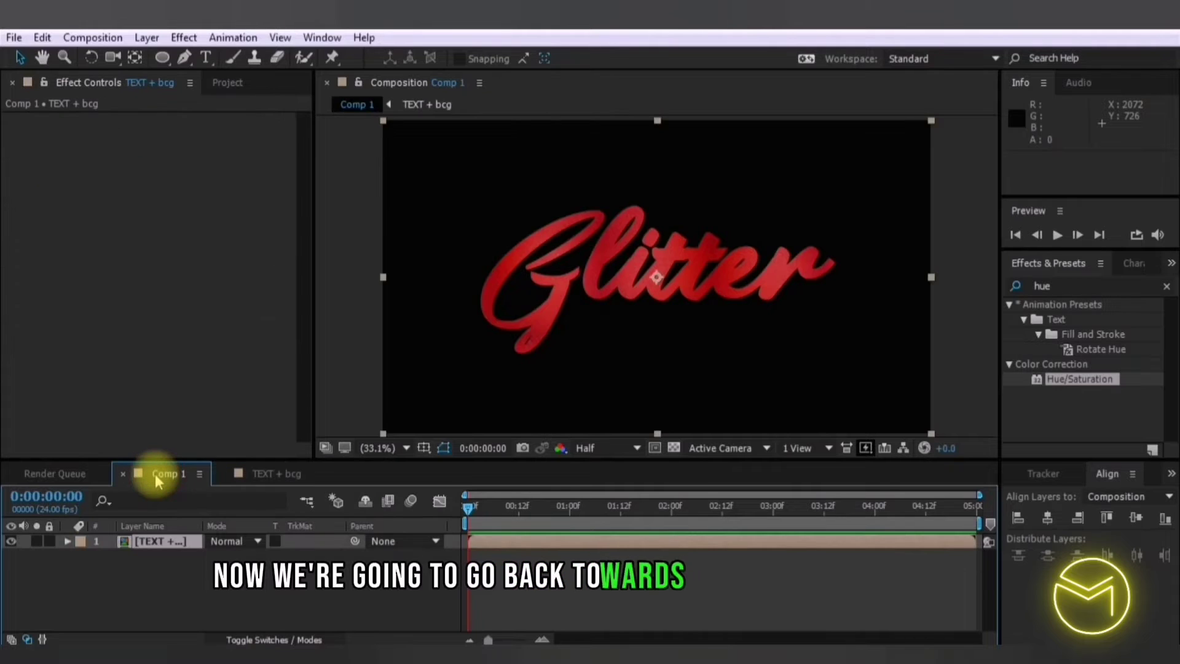
pyautogui.click(164, 541)
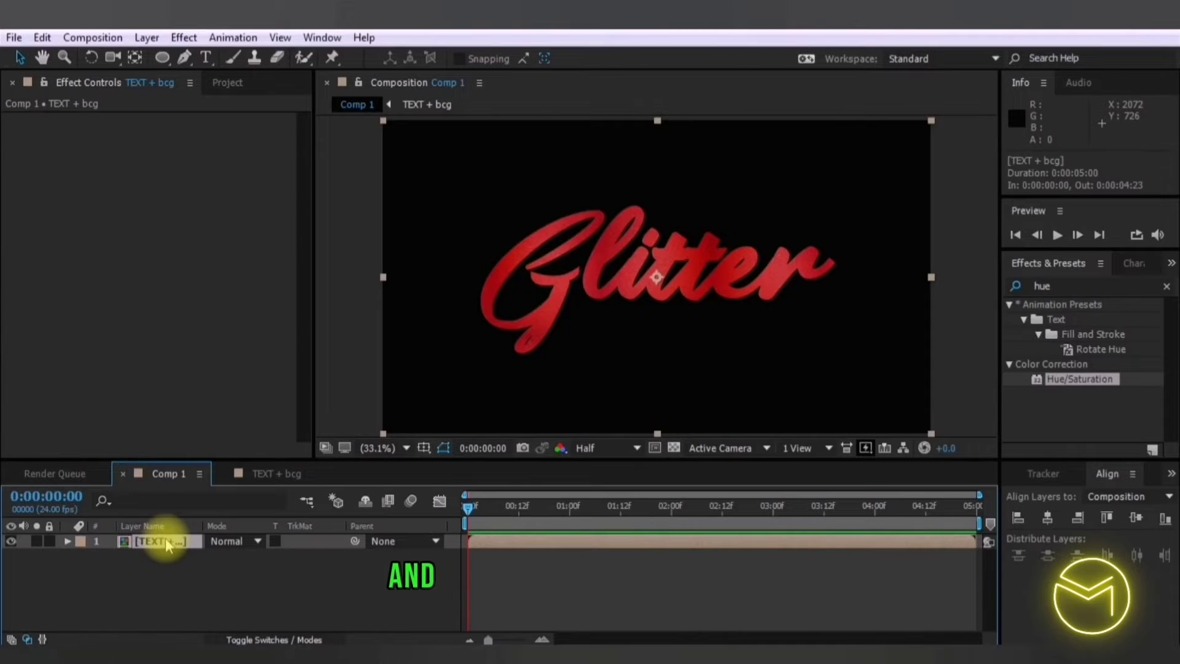
pyautogui.hotkey('ctrl', 'd')
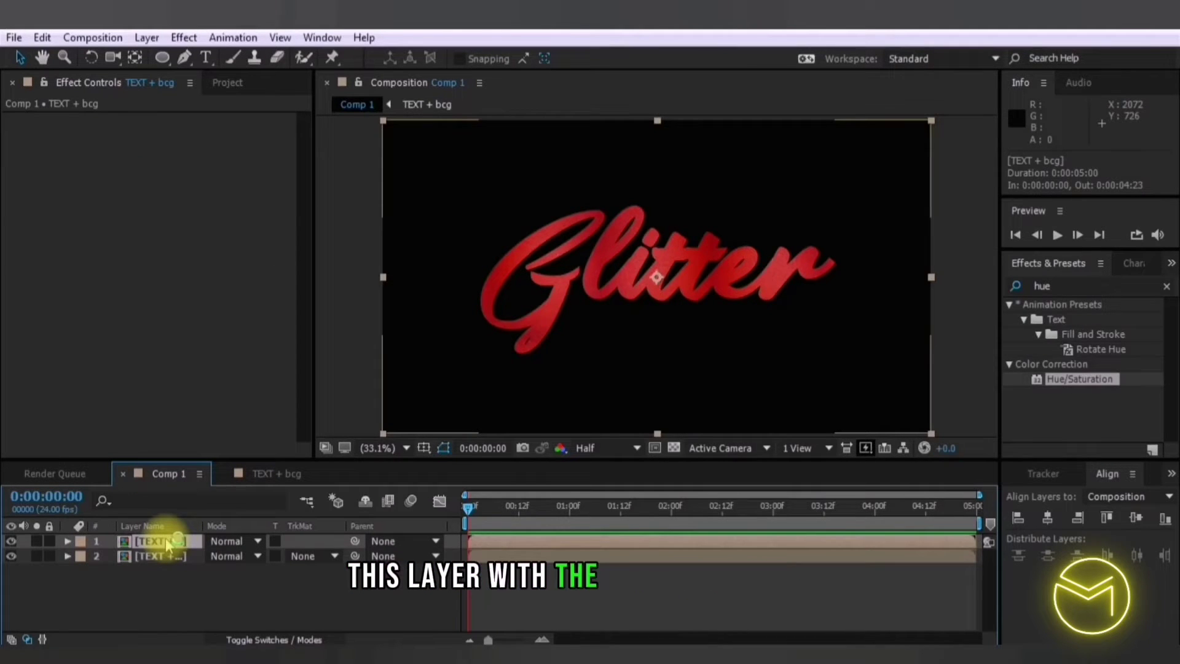
pyautogui.click(165, 581)
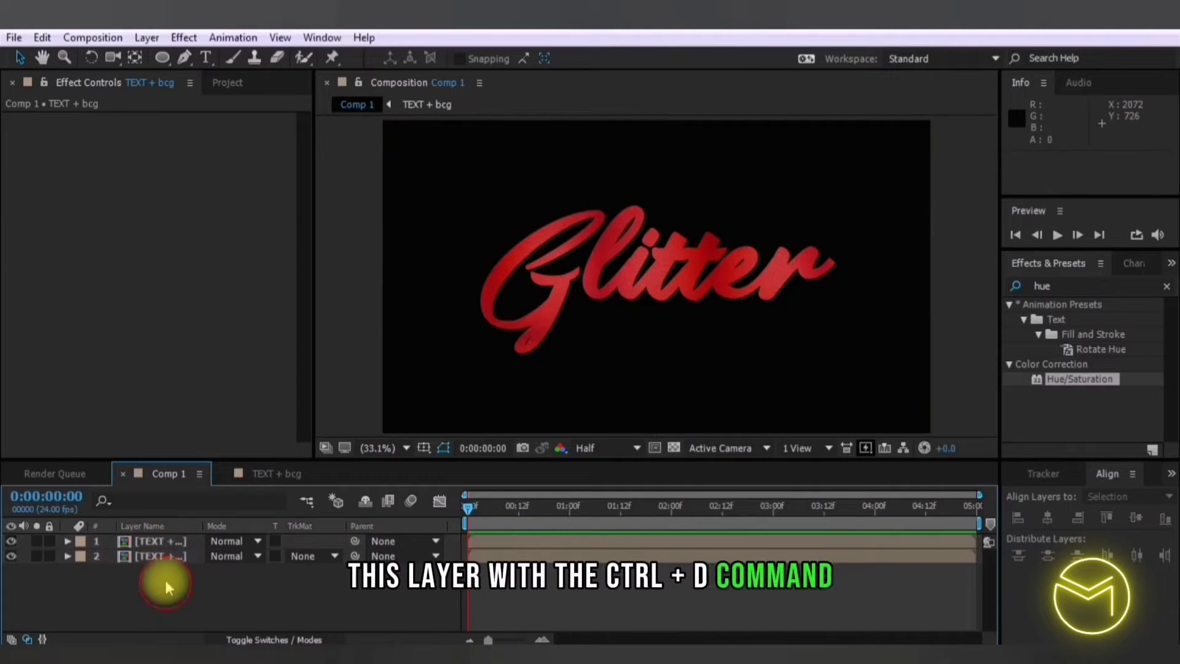
pyautogui.click(165, 543)
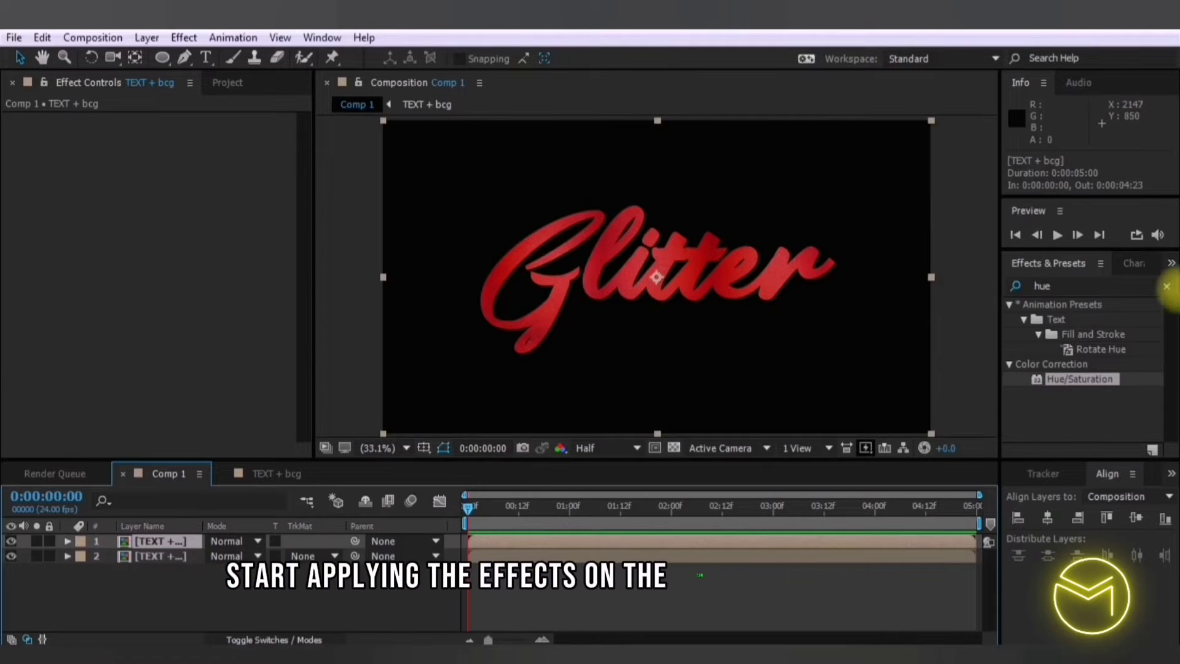
# Search Effects & Presets for 'cc par'.
pyautogui.click(1168, 289)
pyautogui.click(1083, 284)
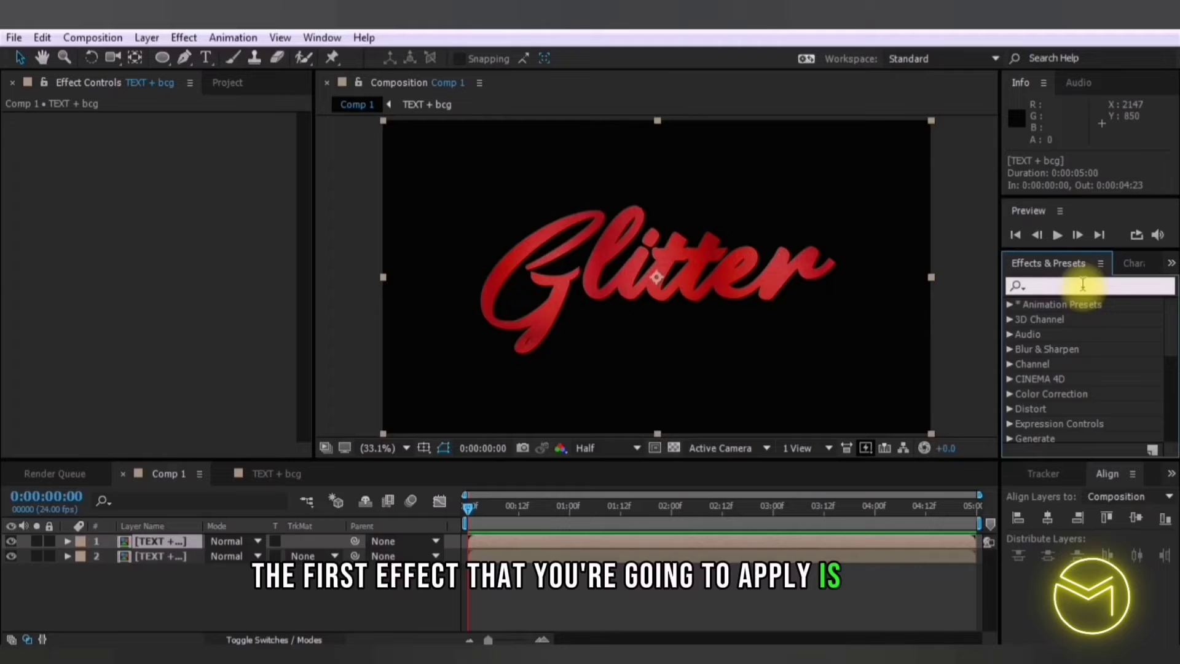
pyautogui.write('cc par')
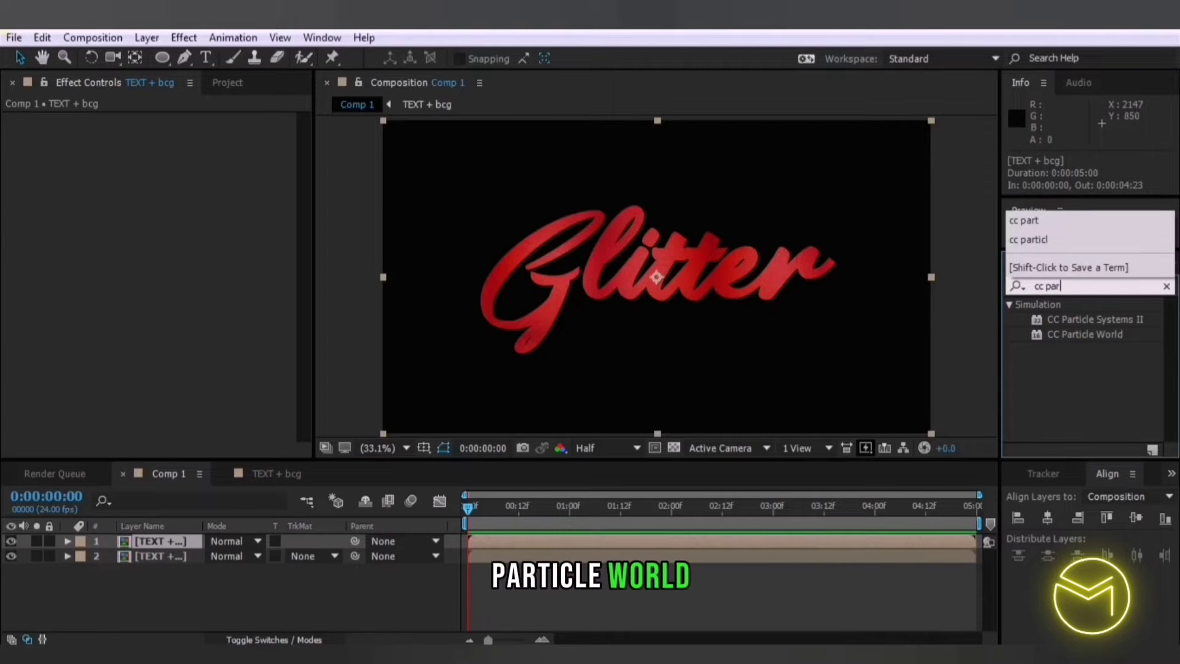
# Apply CC Particle World to the top copy and hide its position, path, floor and horizon guides.
pyautogui.doubleClick(1085, 334)
pyautogui.click(608, 507)
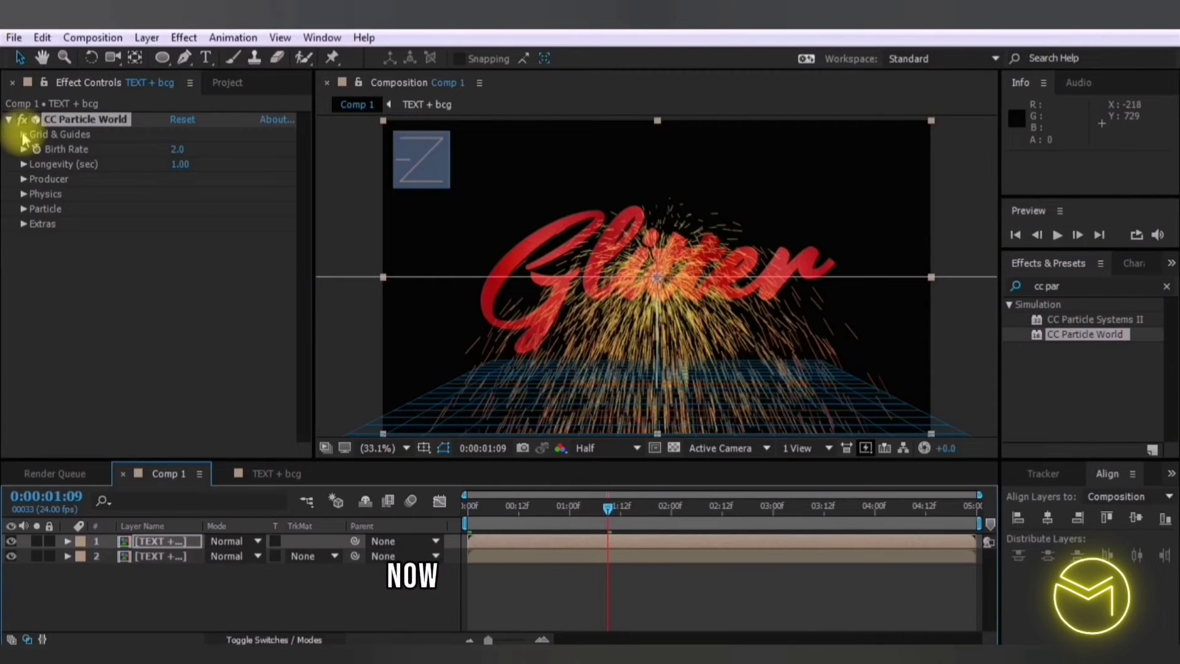
pyautogui.click(23, 134)
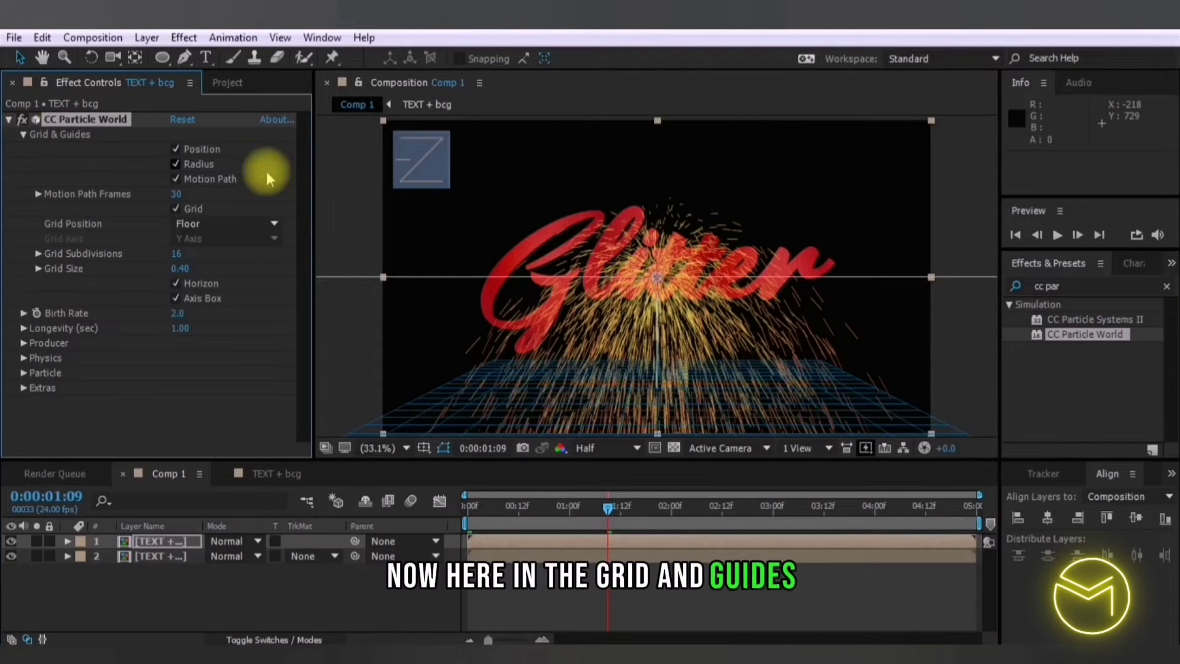
pyautogui.click(176, 150)
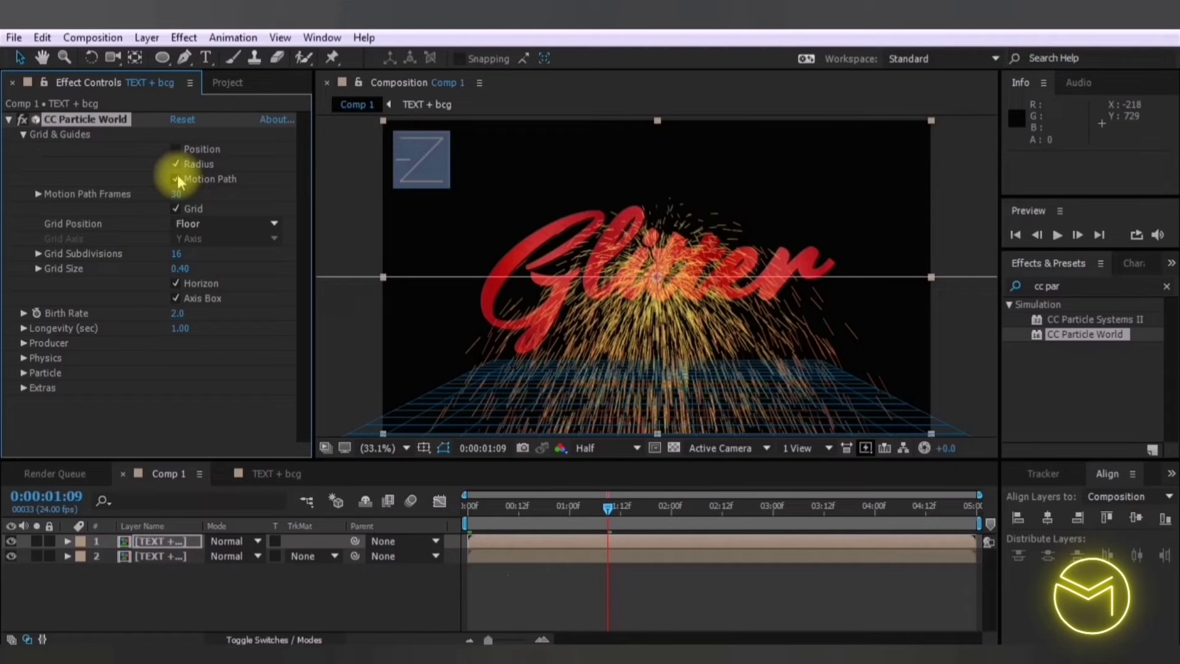
pyautogui.click(177, 179)
pyautogui.click(175, 209)
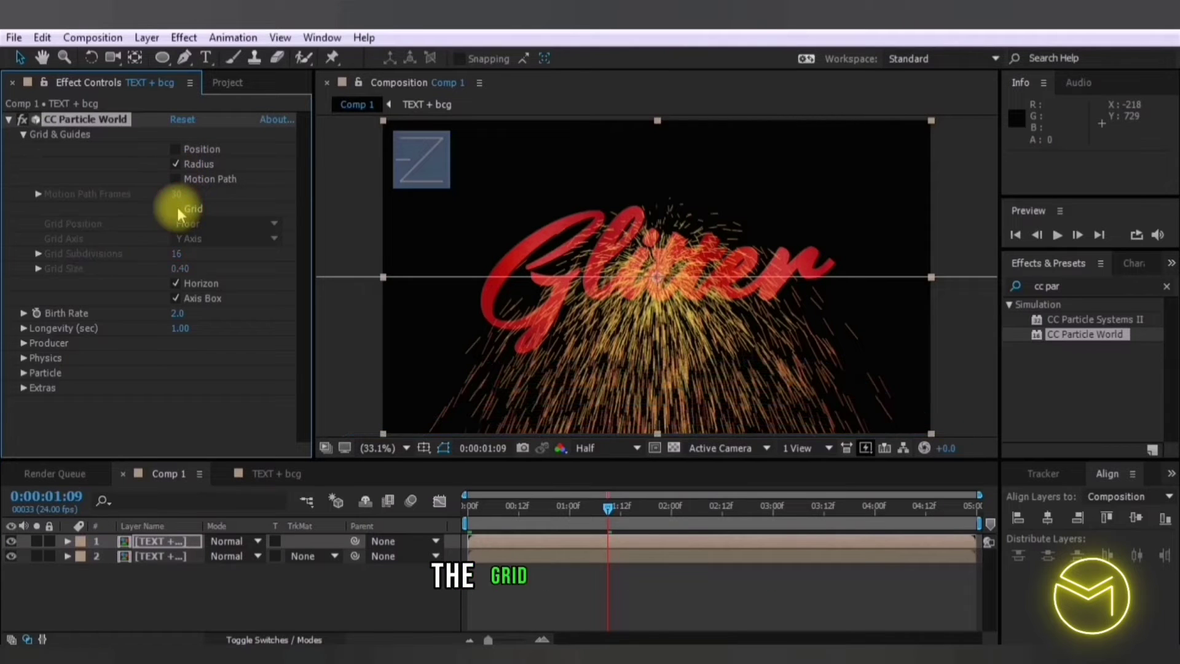
pyautogui.click(177, 284)
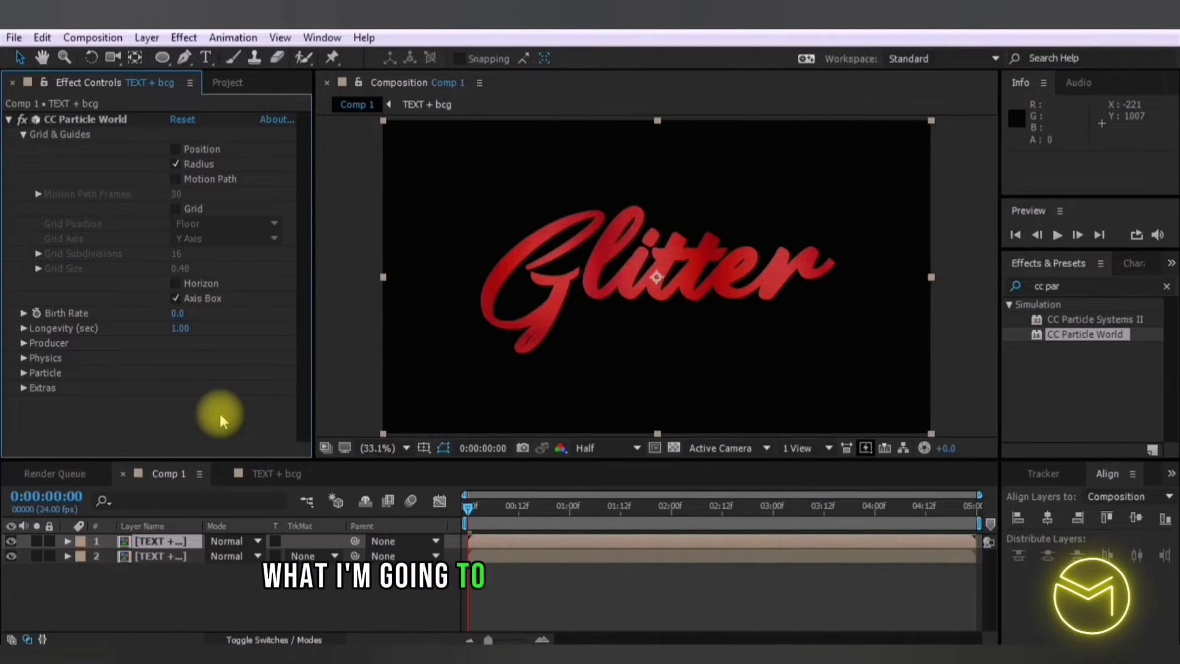
# Keyframe Birth Rate at 10000 at 0 seconds and 0 at 1 second.
pyautogui.click(35, 314)
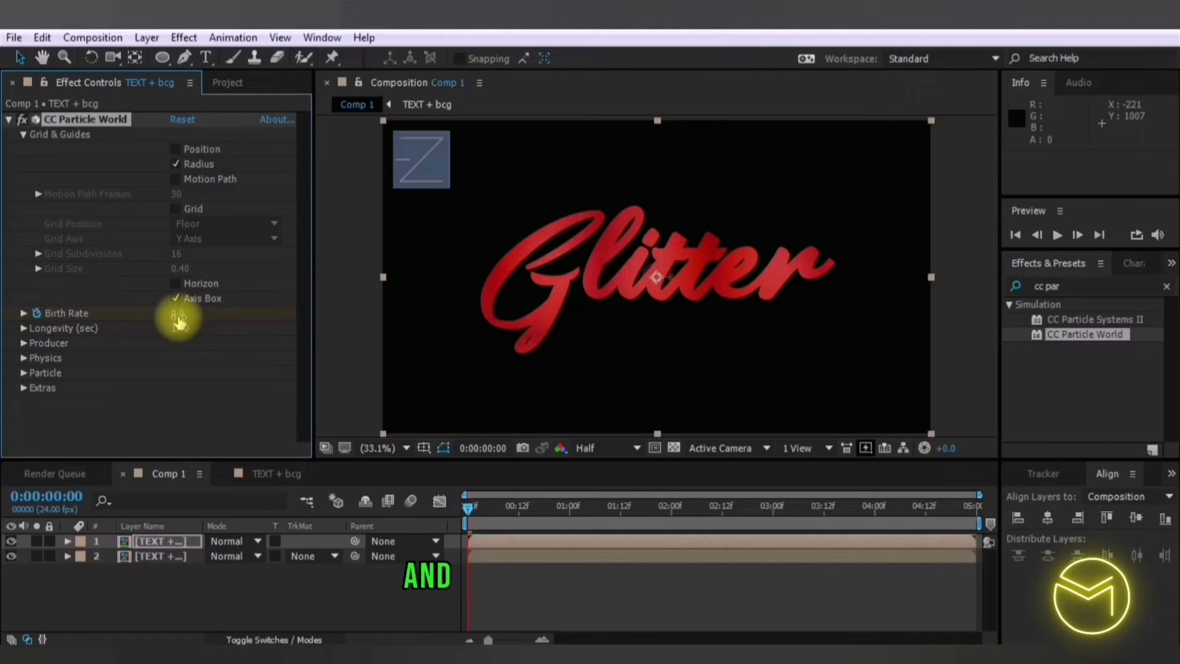
pyautogui.write('1000')
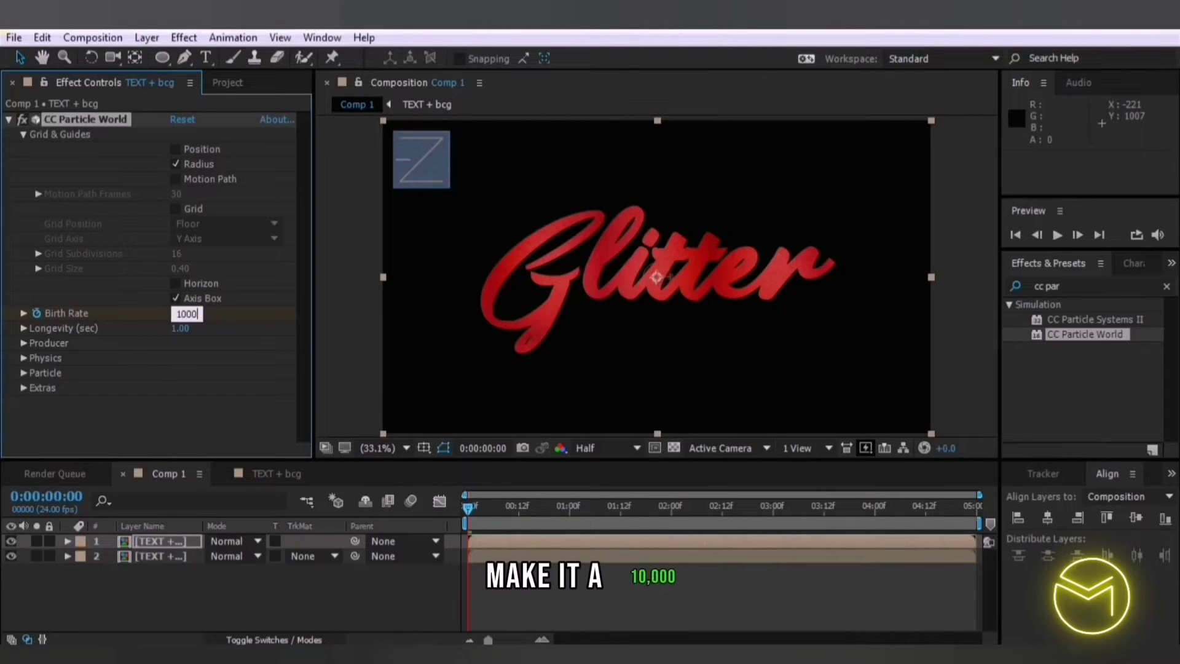
pyautogui.write('0')
pyautogui.click(263, 400)
pyautogui.click(572, 507)
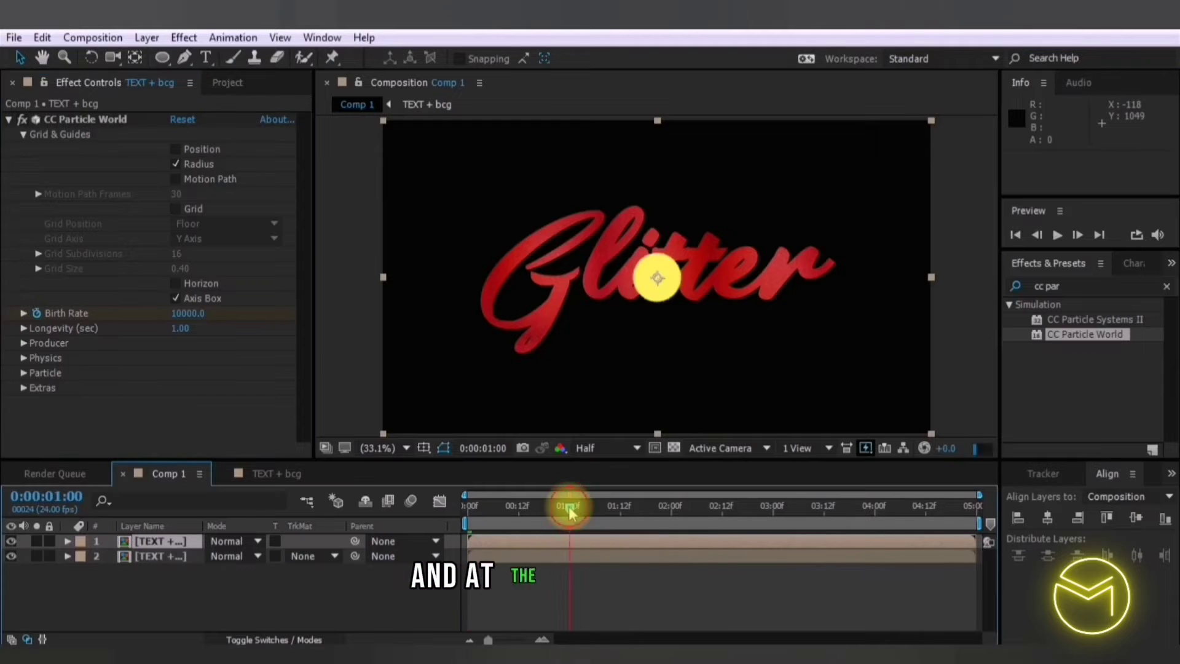
pyautogui.click(177, 314)
pyautogui.write('0')
pyautogui.click(197, 395)
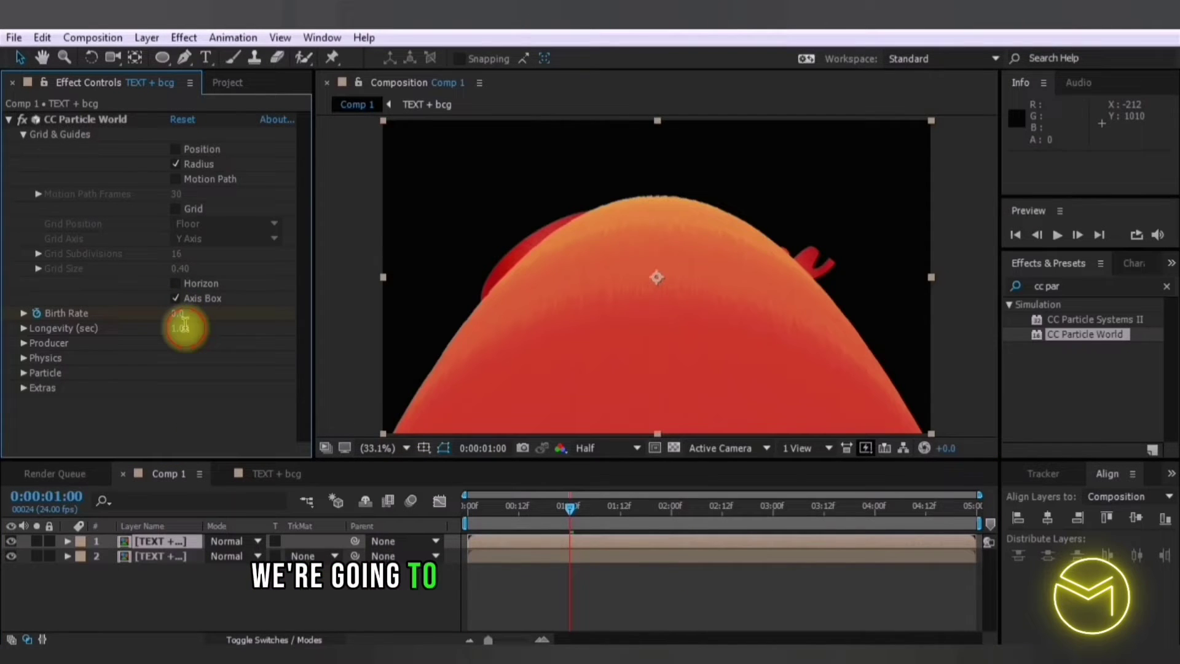
# Set the particle Longevity to 50 seconds.
pyautogui.click(184, 327)
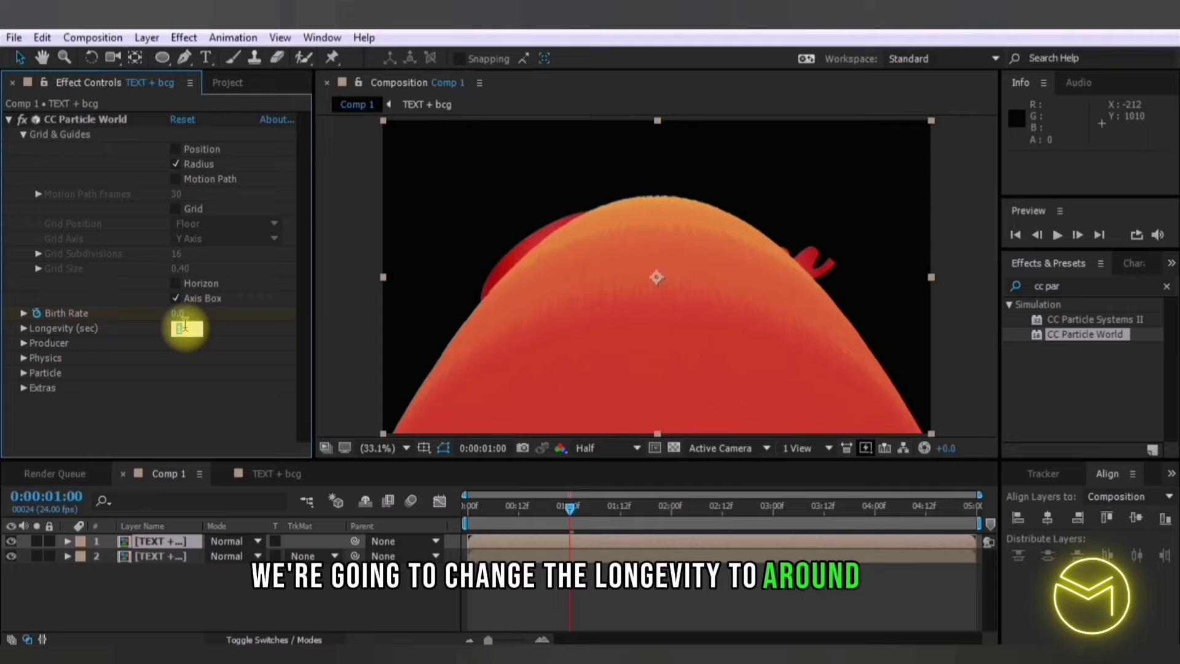
pyautogui.write('50')
pyautogui.press('Return')
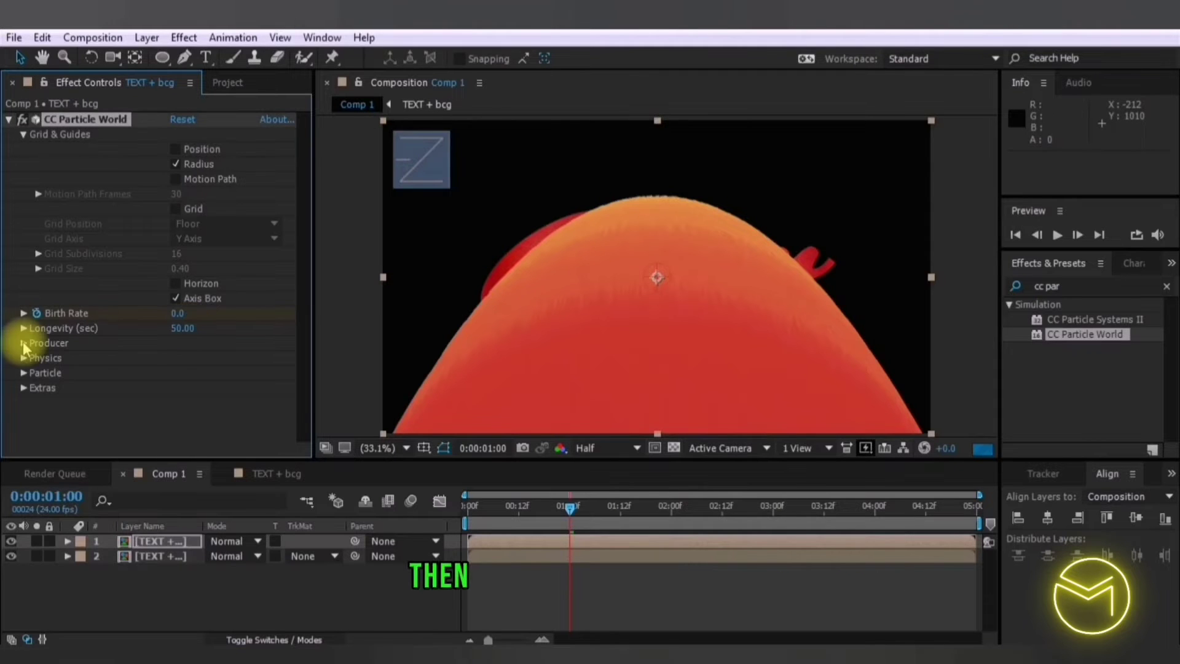
# Widen the producer to radii 0.495 by 0.285 and zero Velocity, Gravity and Extra.
pyautogui.click(25, 344)
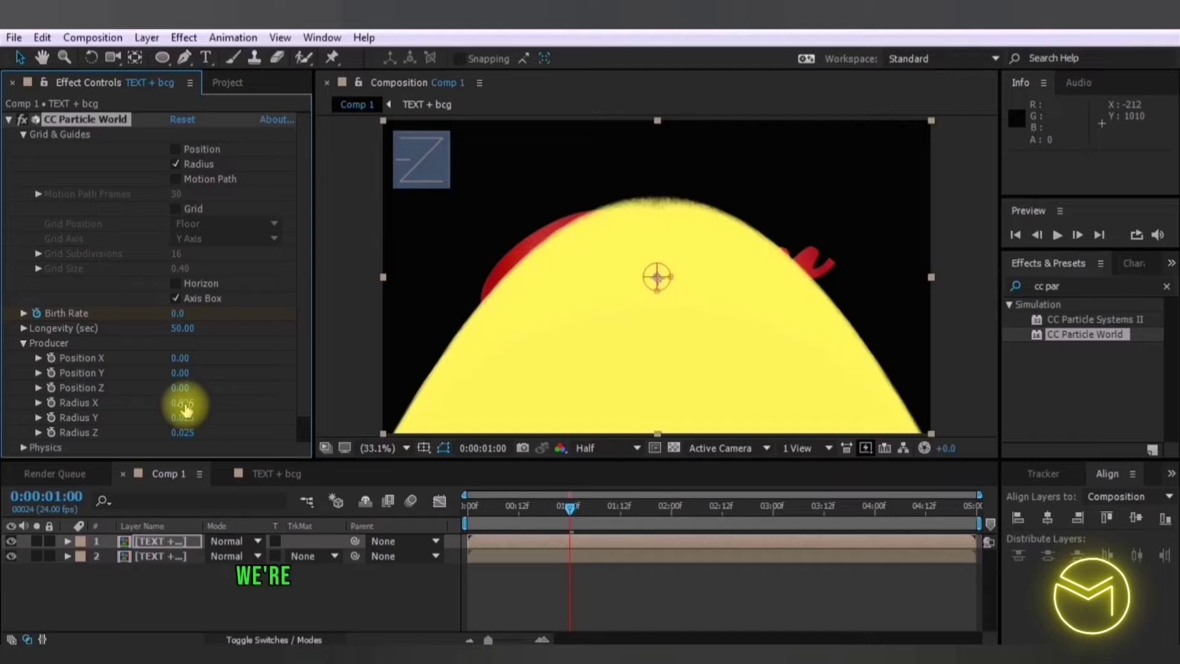
pyautogui.moveTo(182, 404); pyautogui.dragTo(205, 416)
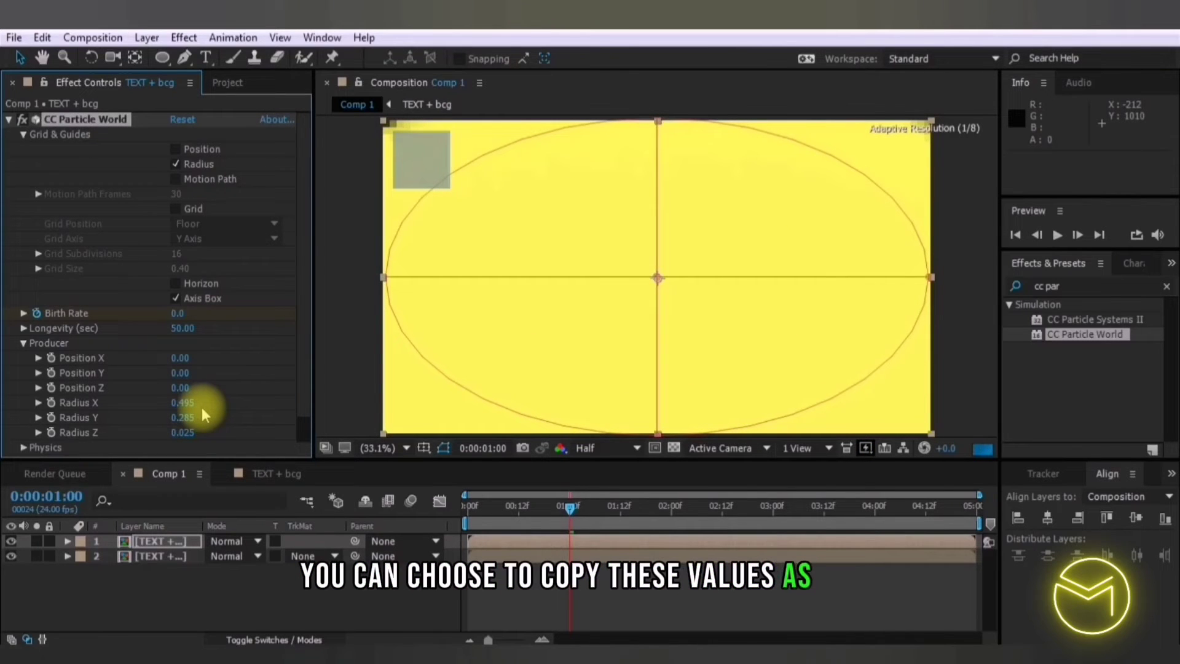
pyautogui.click(24, 448)
pyautogui.scroll(-4, 123, 381)
pyautogui.click(180, 330)
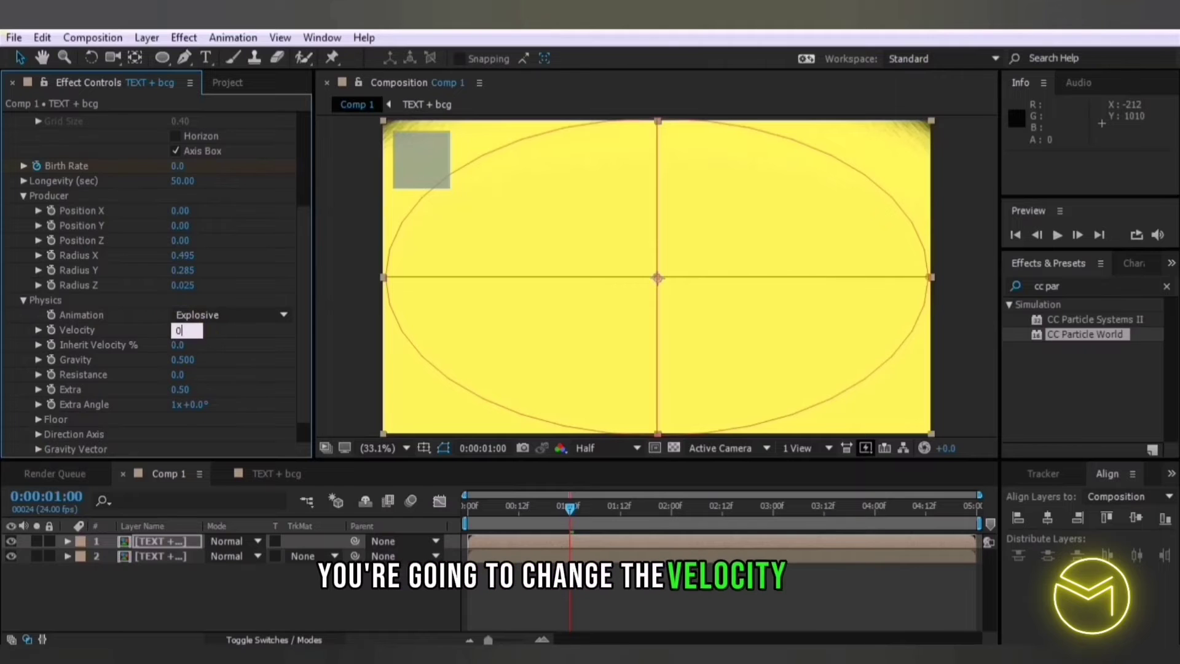
pyautogui.write('0')
pyautogui.click(185, 362)
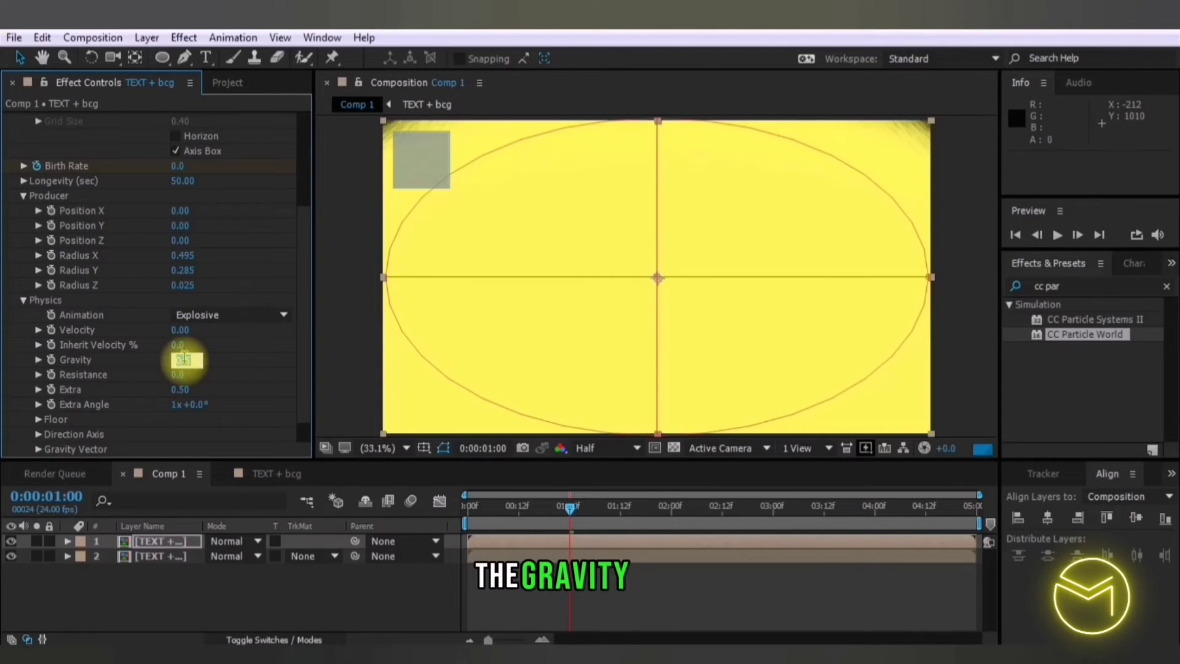
pyautogui.write('000')
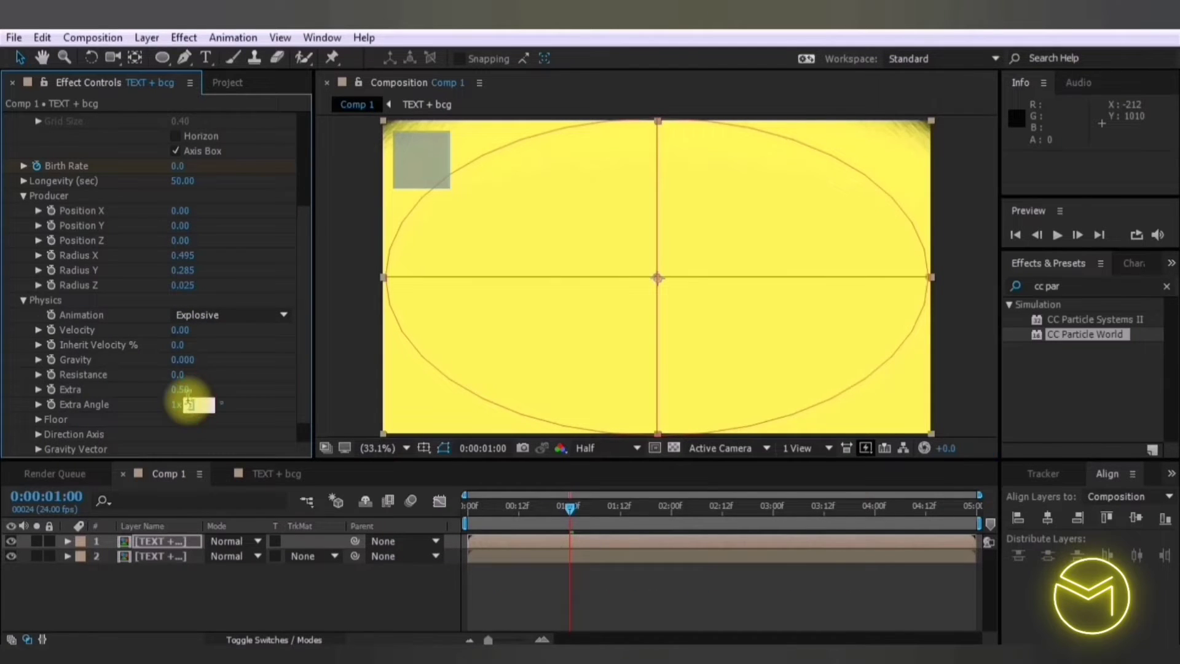
pyautogui.click(179, 390)
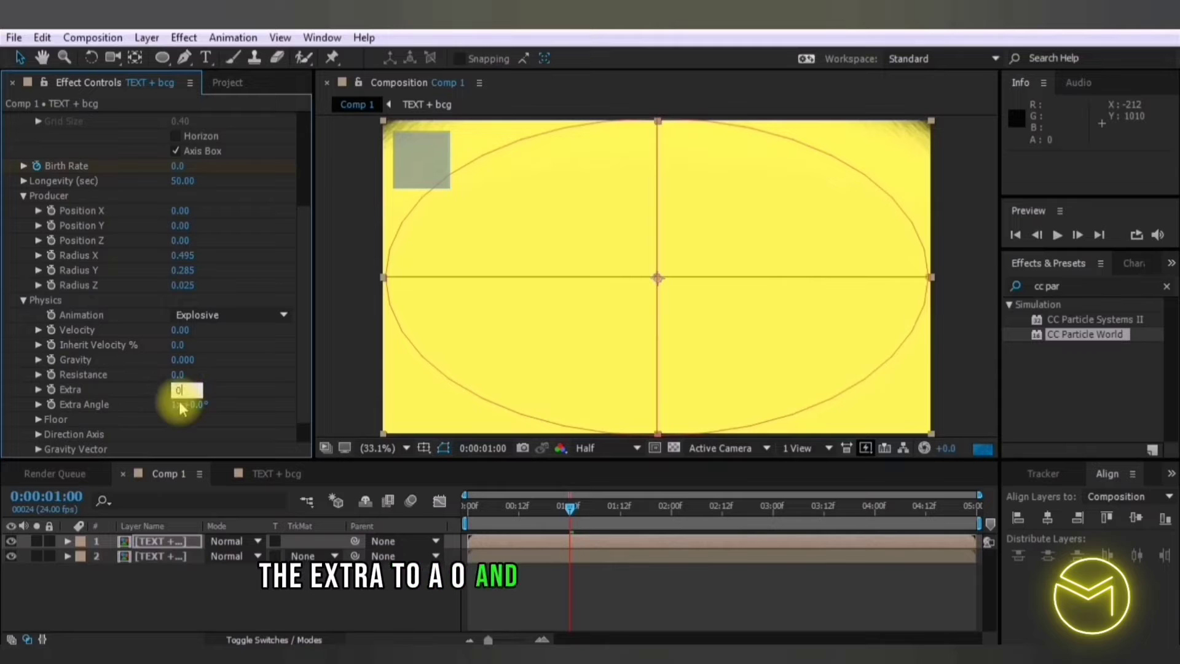
pyautogui.click(177, 405)
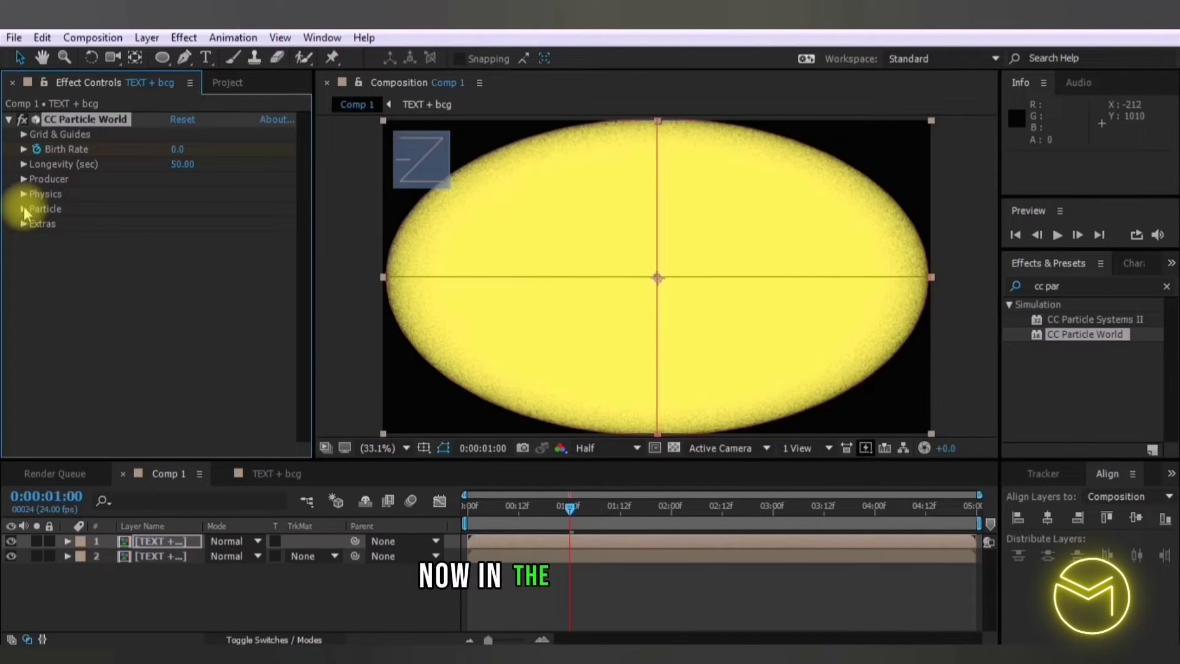
# Make the particles Textured QuadPolygons using the text layer as texture.
pyautogui.click(23, 208)
pyautogui.click(228, 225)
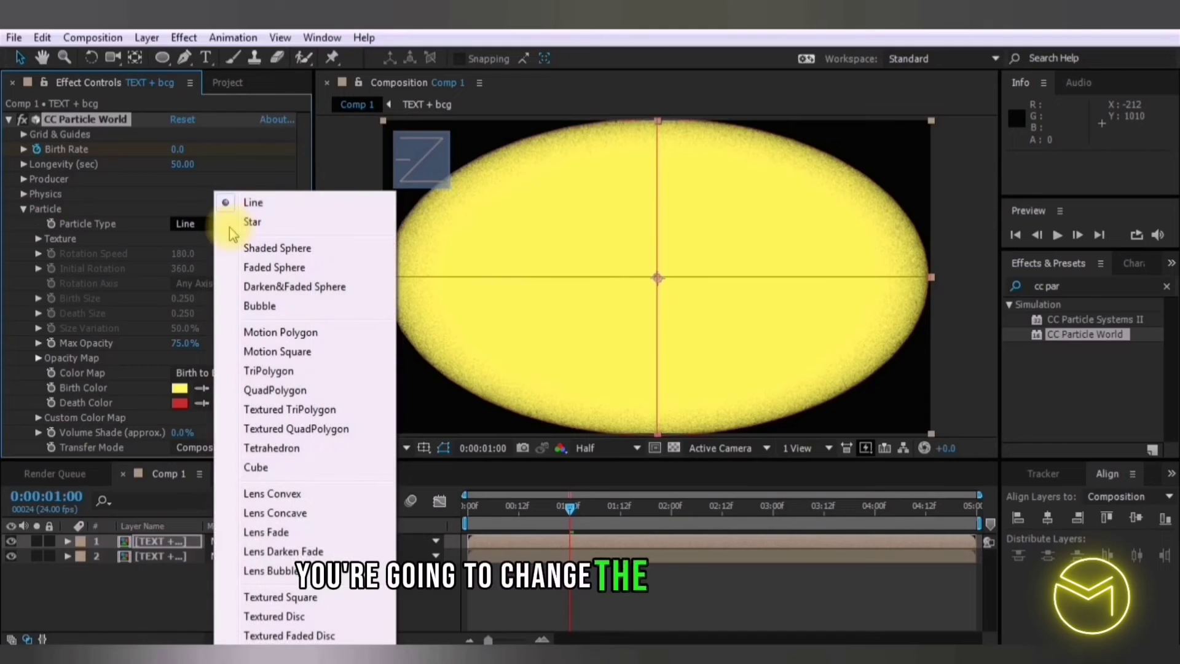
pyautogui.click(327, 429)
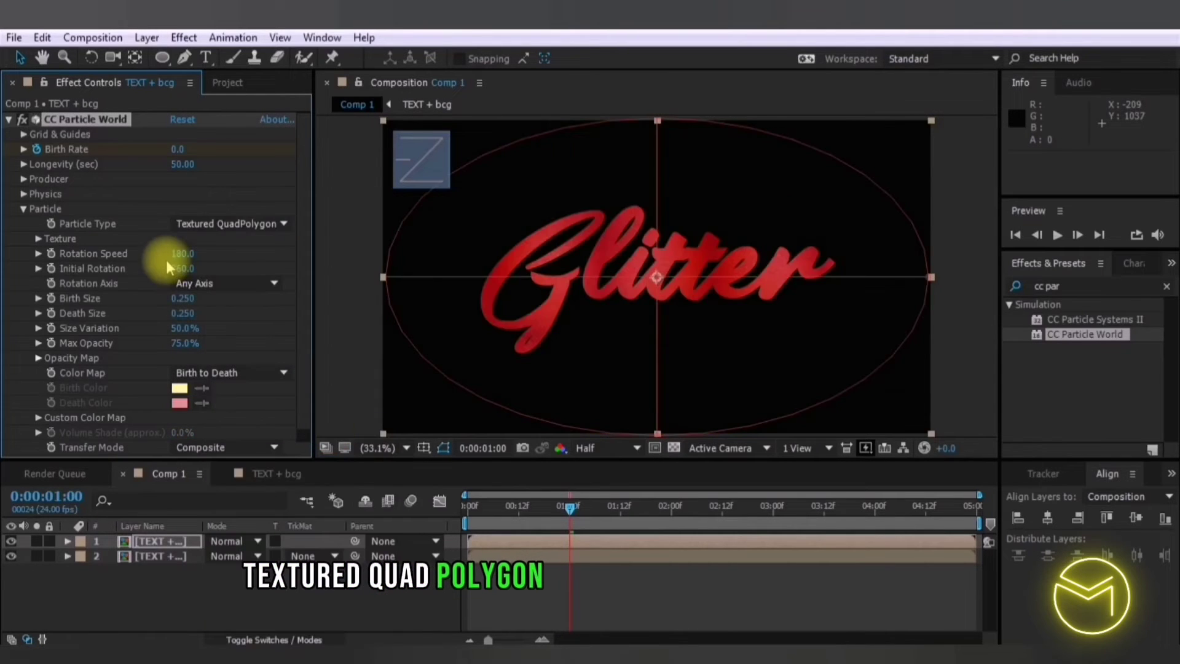
pyautogui.click(38, 238)
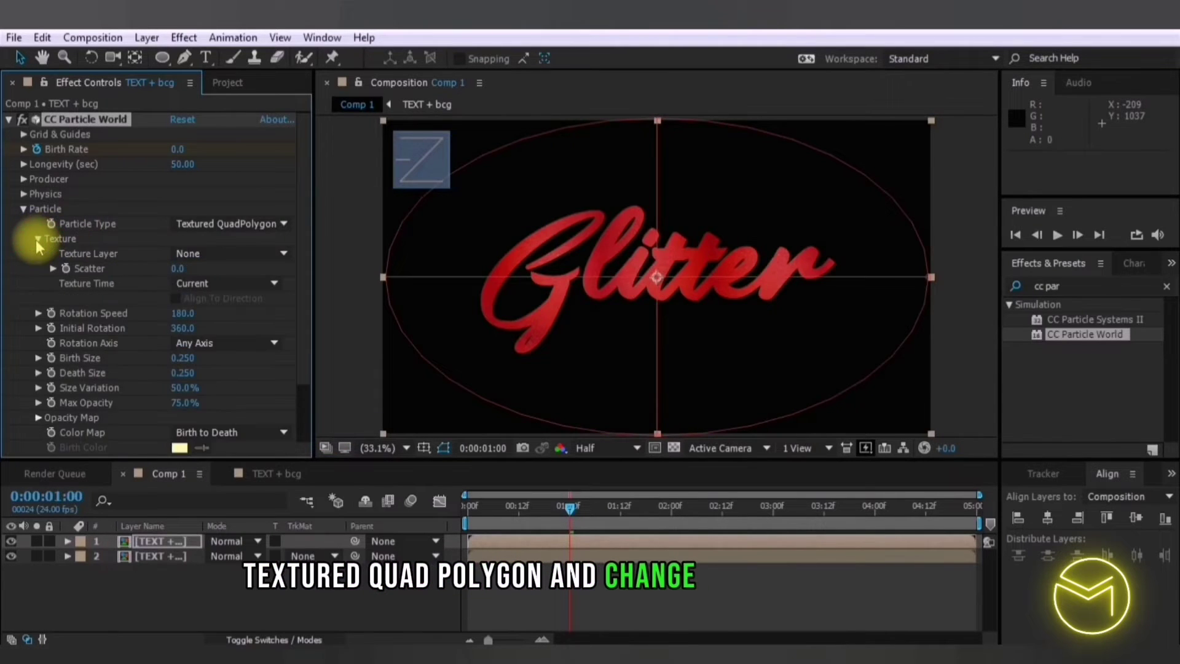
pyautogui.click(204, 252)
pyautogui.click(230, 318)
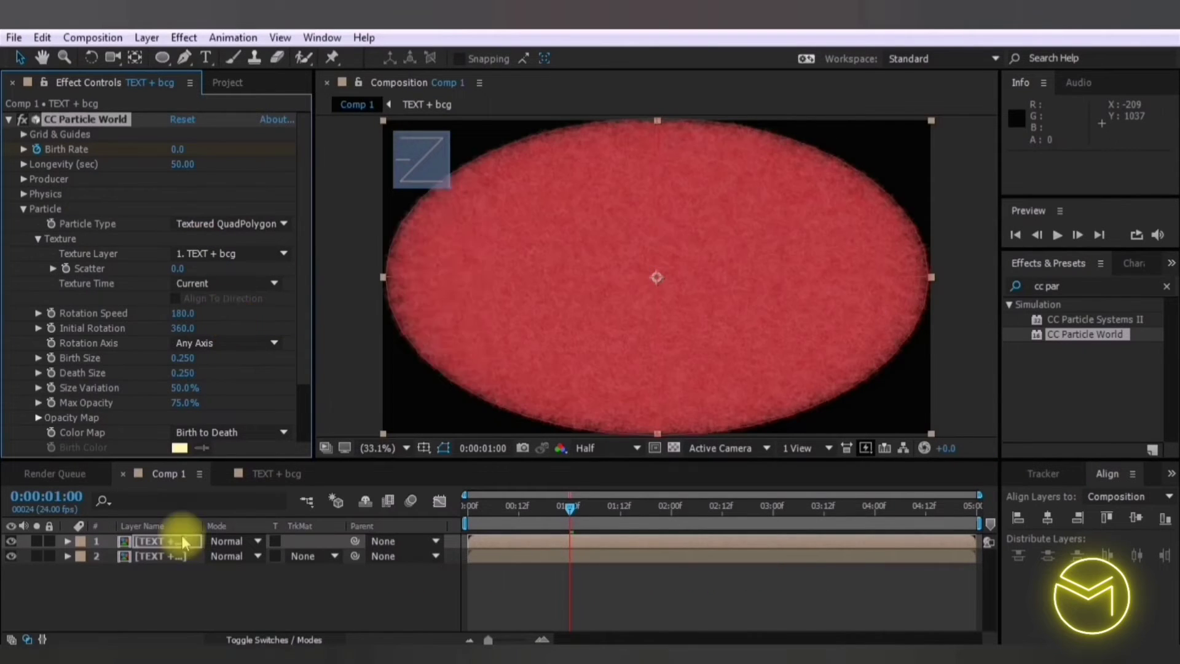
# Rename the top layer to 'Red glitter'.
pyautogui.rightClick(185, 541)
pyautogui.click(448, 130)
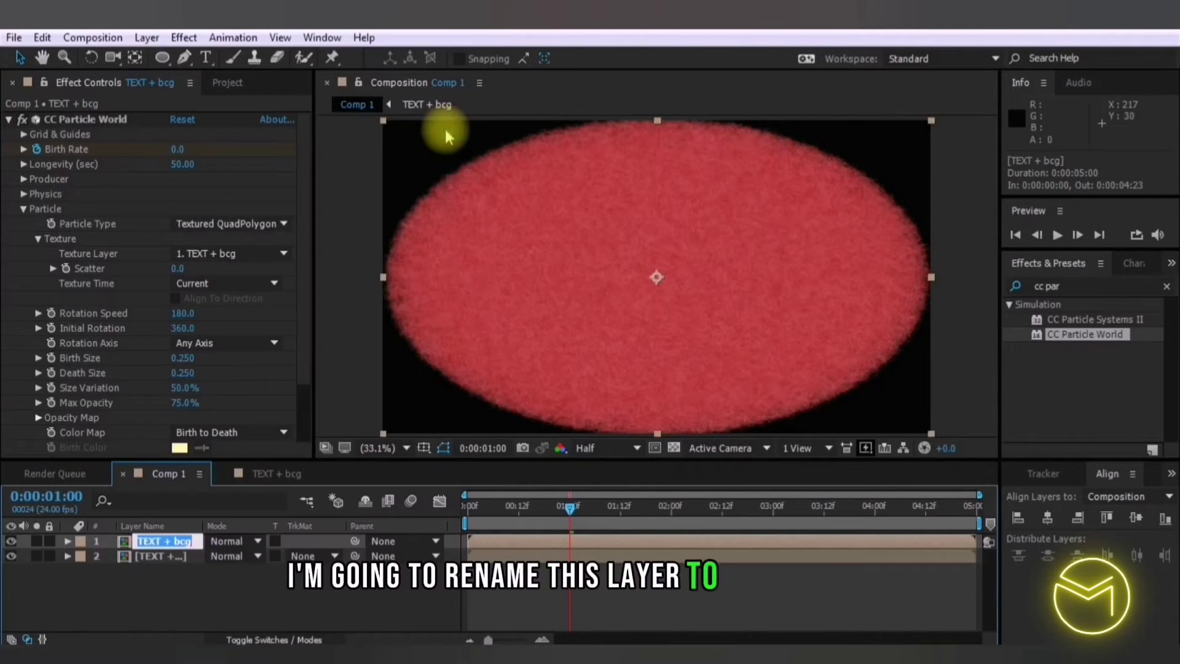
pyautogui.write('Red glitter')
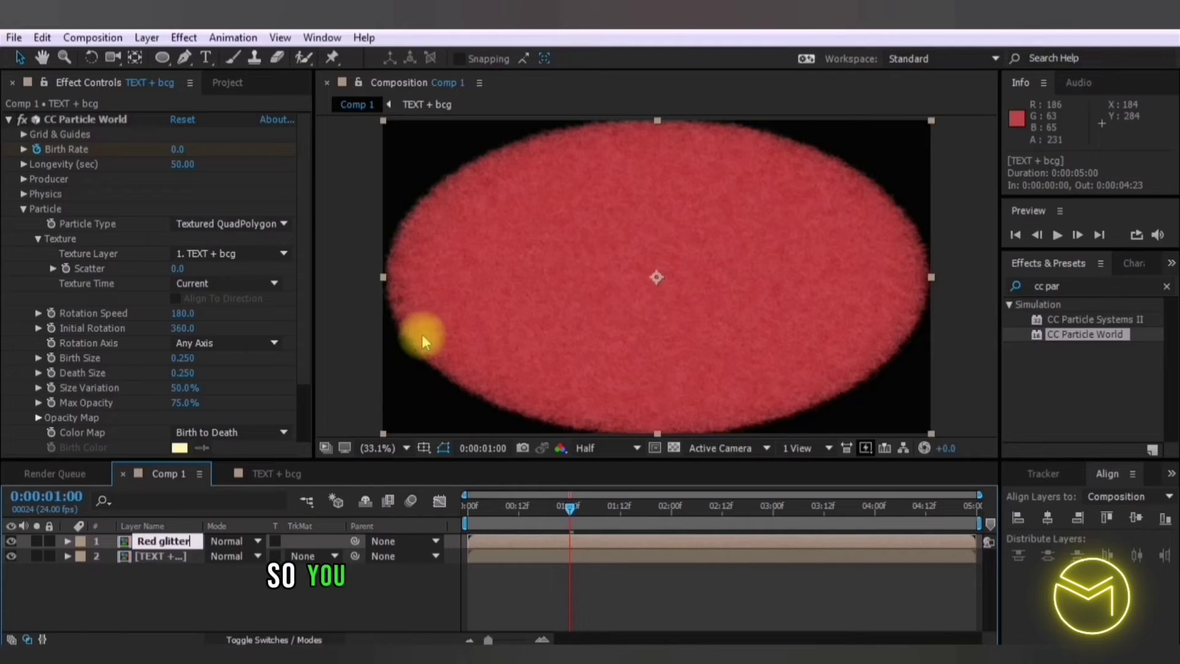
pyautogui.click(266, 621)
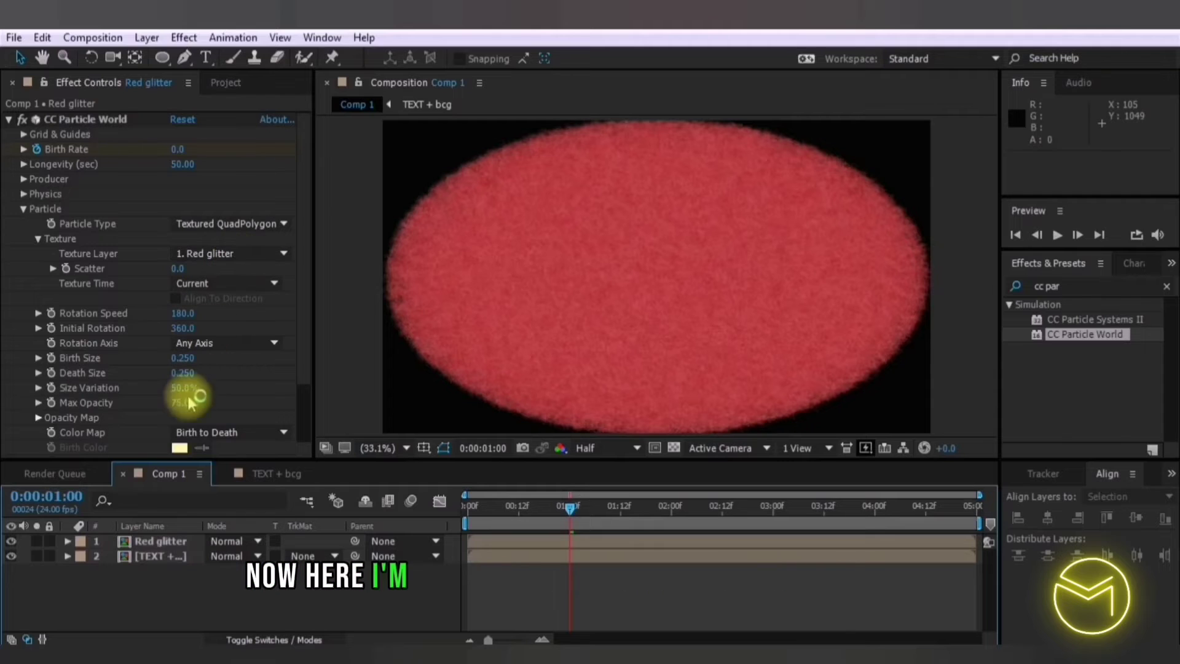
# Set Death Size 0, Size Variation and Max Opacity 100%, and Color Map to Origin Constant.
pyautogui.moveTo(184, 371); pyautogui.dragTo(185, 371)
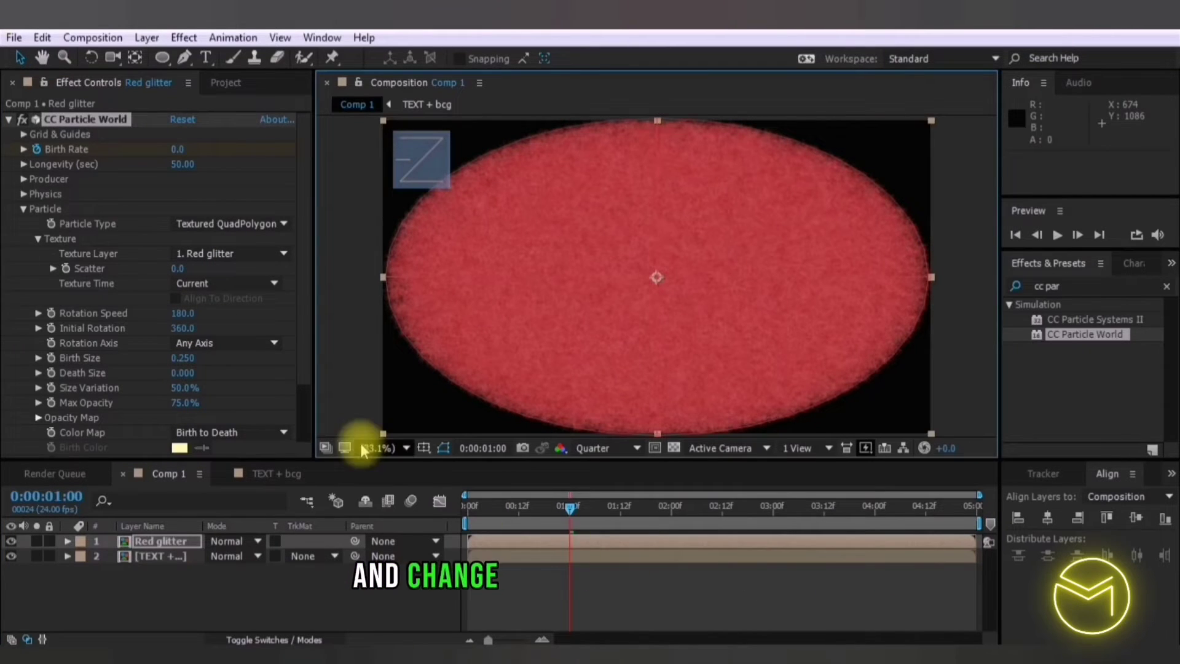
pyautogui.click(183, 387)
pyautogui.write('100')
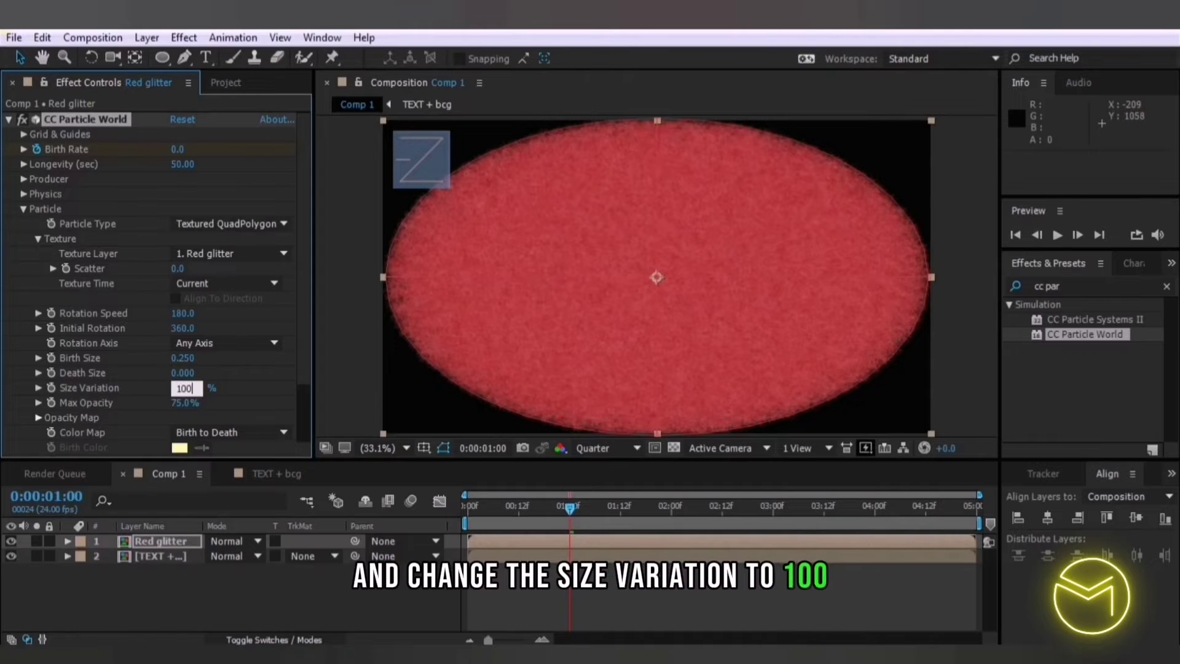
pyautogui.click(182, 403)
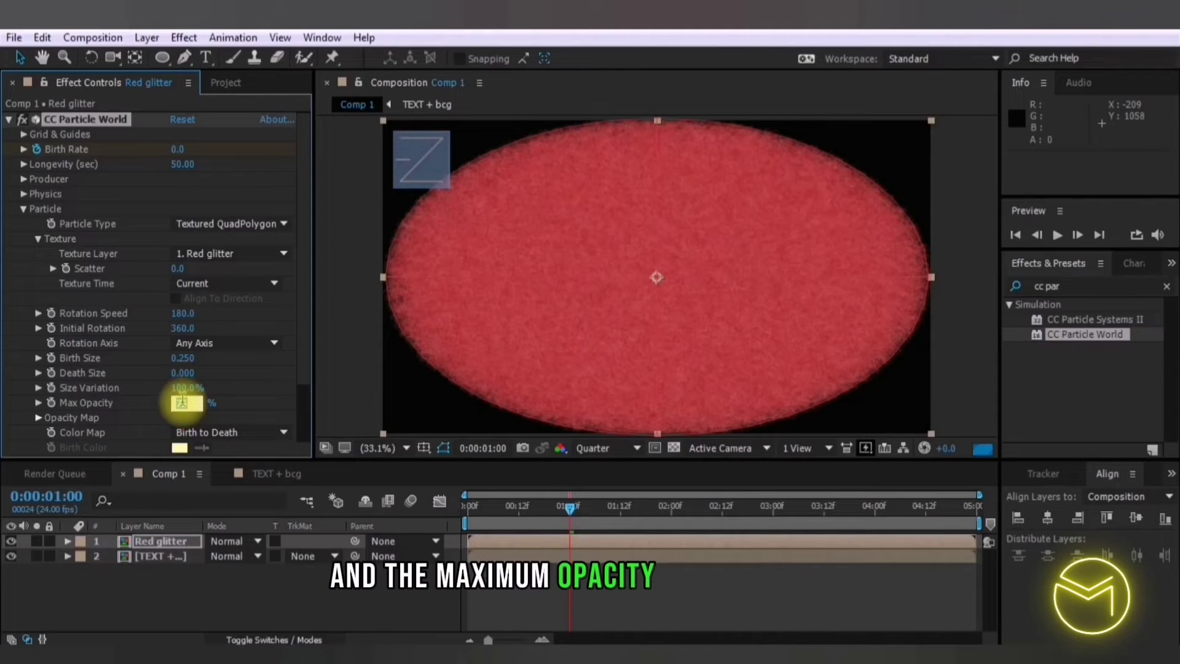
pyautogui.write('100')
pyautogui.click(273, 411)
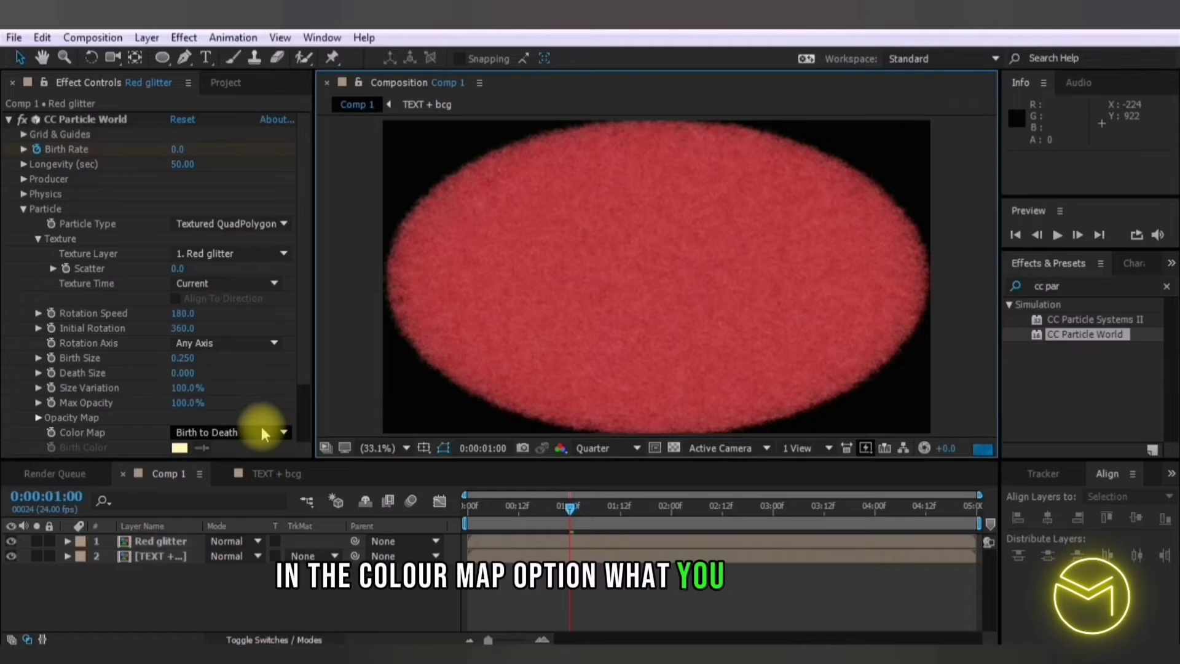
pyautogui.click(270, 430)
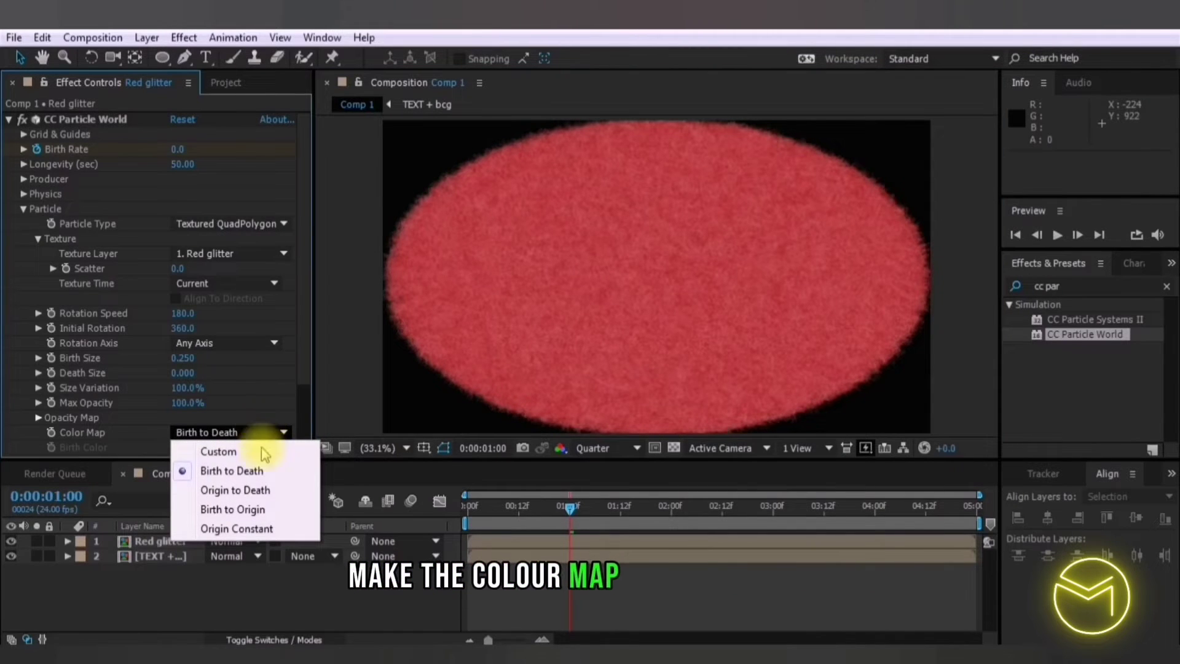
pyautogui.click(255, 522)
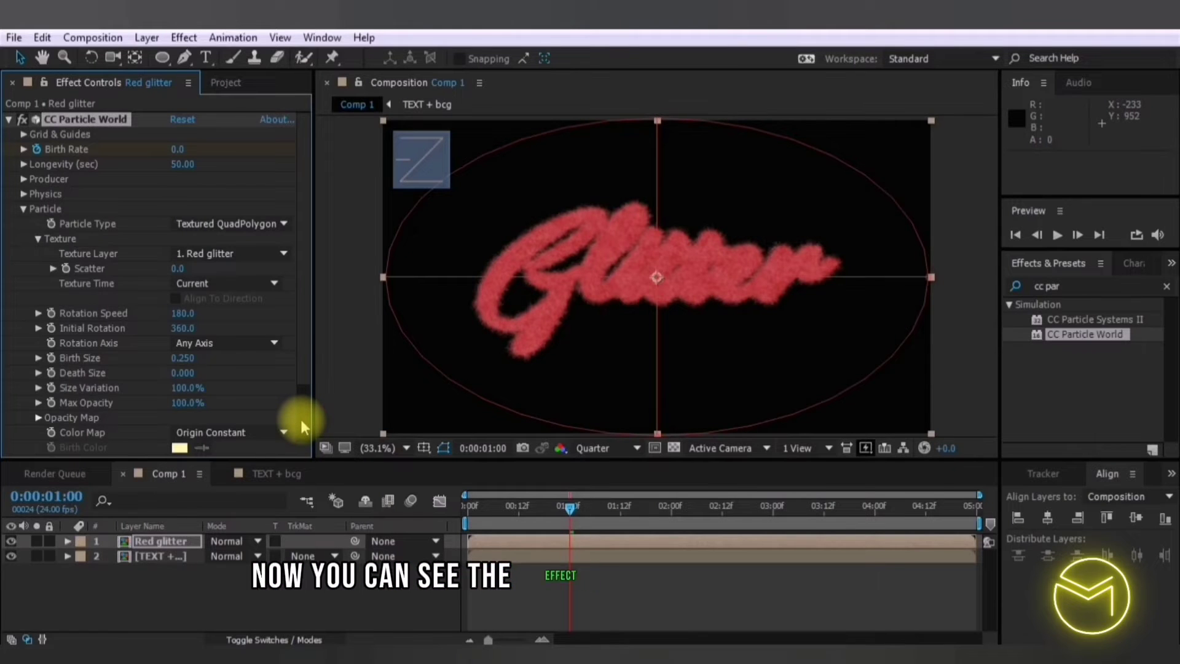
# Flatten the Opacity Map curve and set the particle Birth Size to 0.025.
pyautogui.scroll(-3, 303, 426)
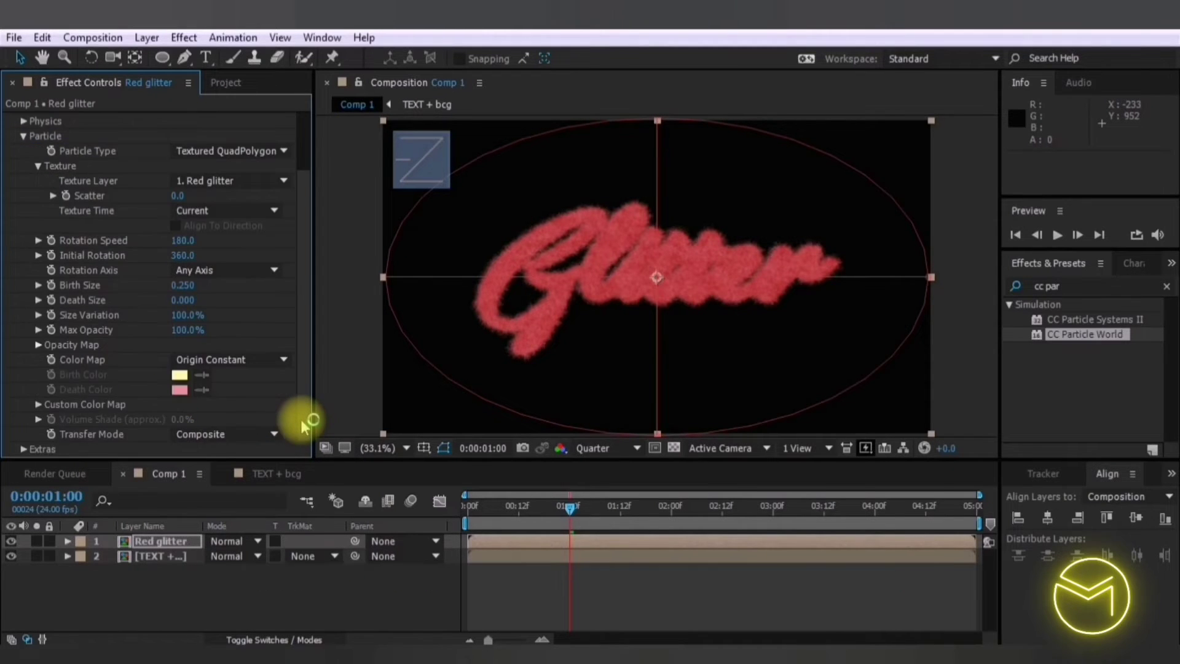
pyautogui.click(35, 345)
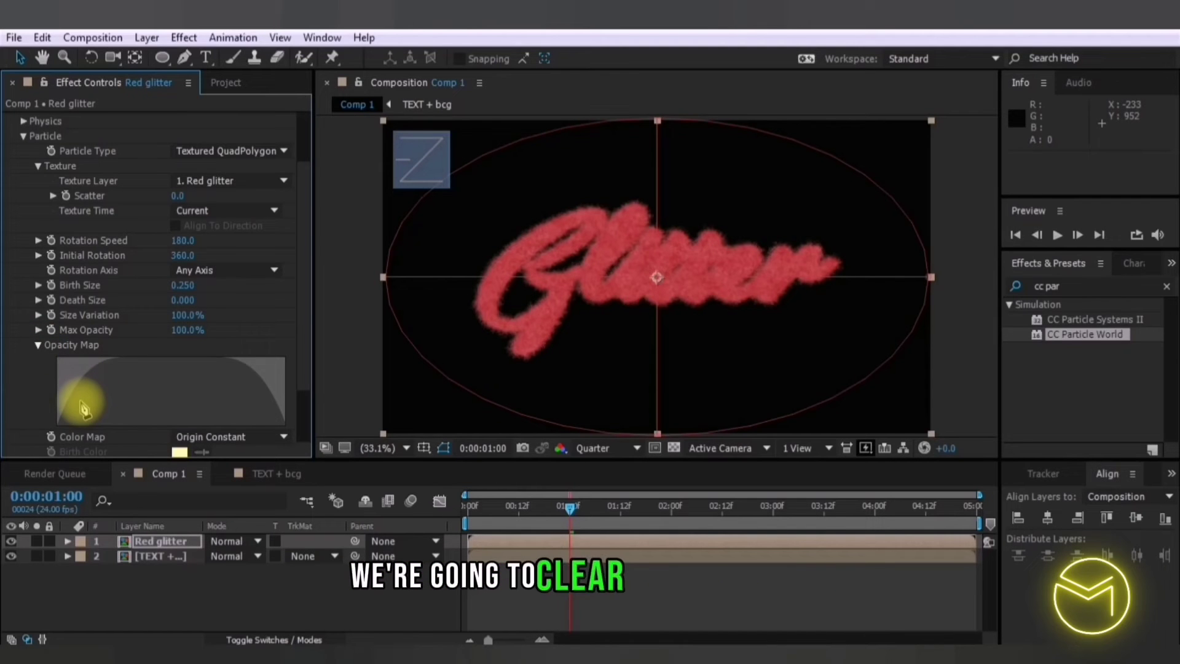
pyautogui.moveTo(82, 400)
pyautogui.mouseDown()
pyautogui.moveTo(121, 363)
pyautogui.moveTo(3, 353)
pyautogui.moveTo(228, 371)
pyautogui.moveTo(421, 342)
pyautogui.mouseUp()
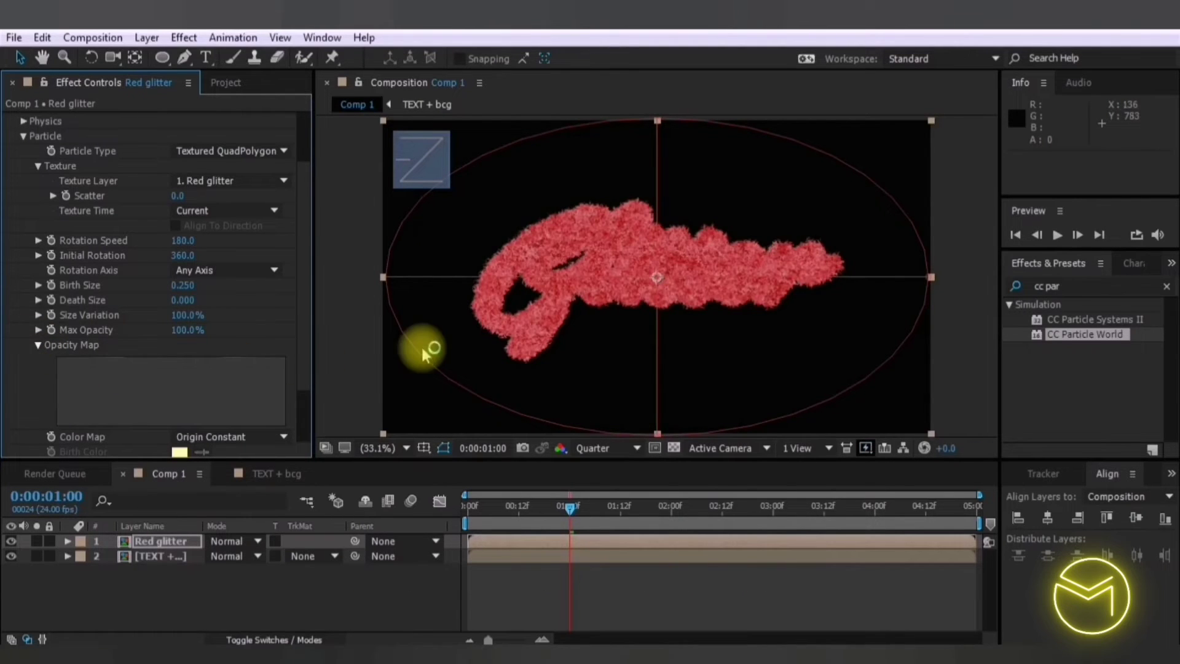
pyautogui.click(179, 287)
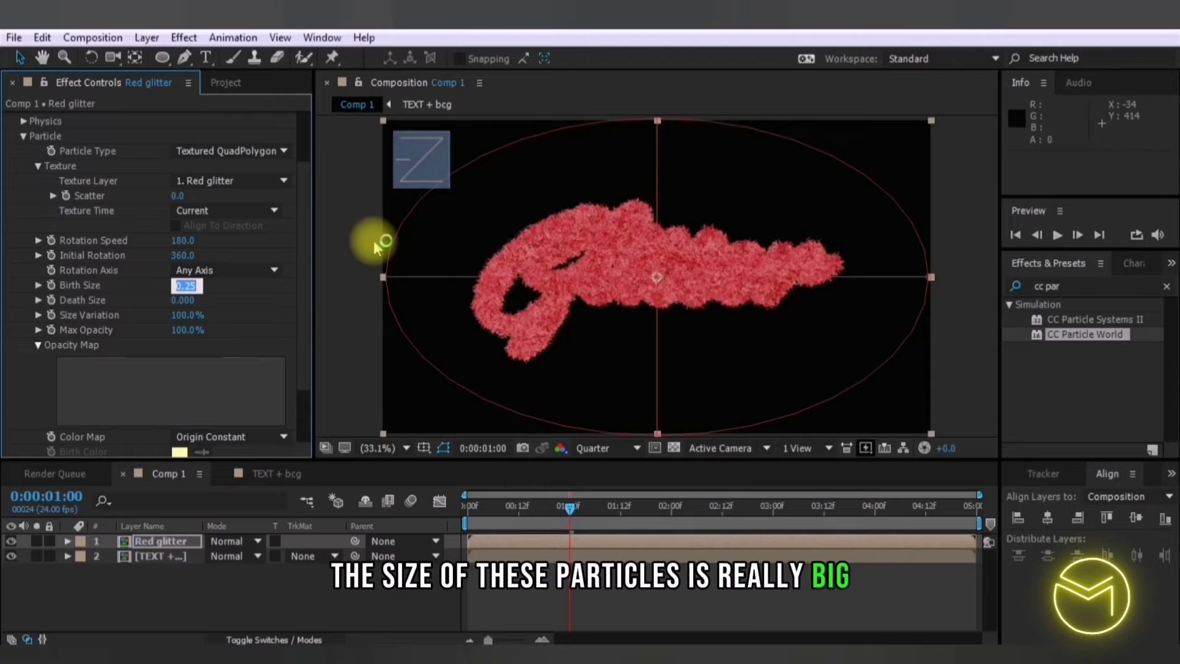
pyautogui.write('0')
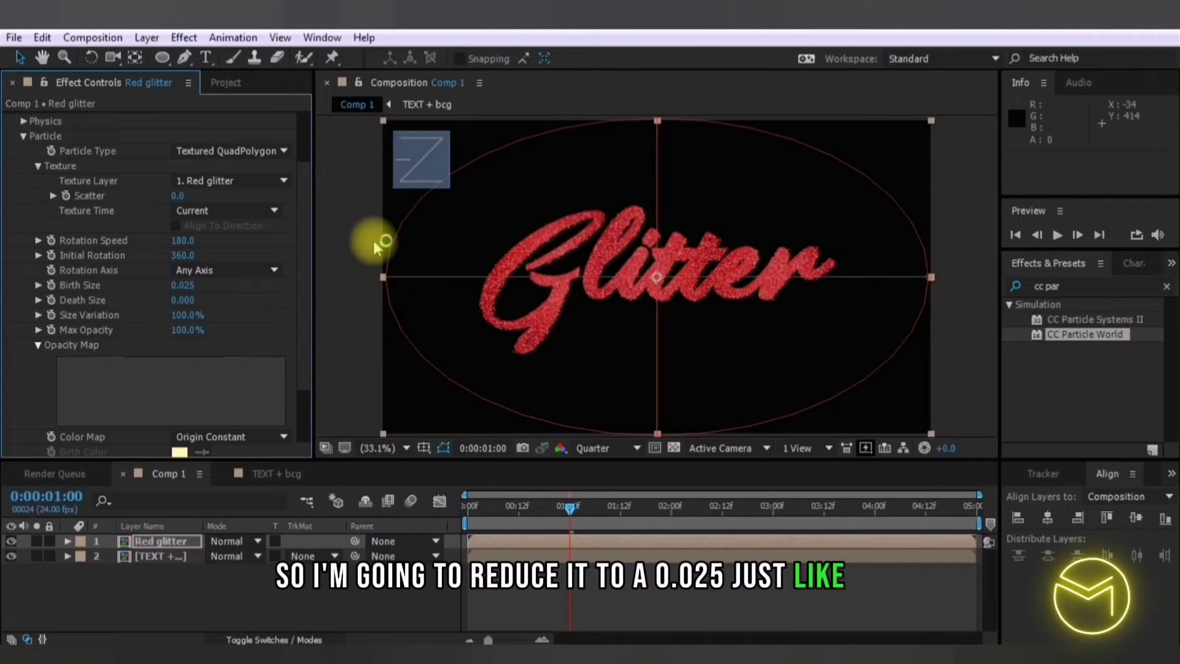
# Change the particle Transfer Mode from Composite to Screen.
pyautogui.scroll(-3, 302, 407)
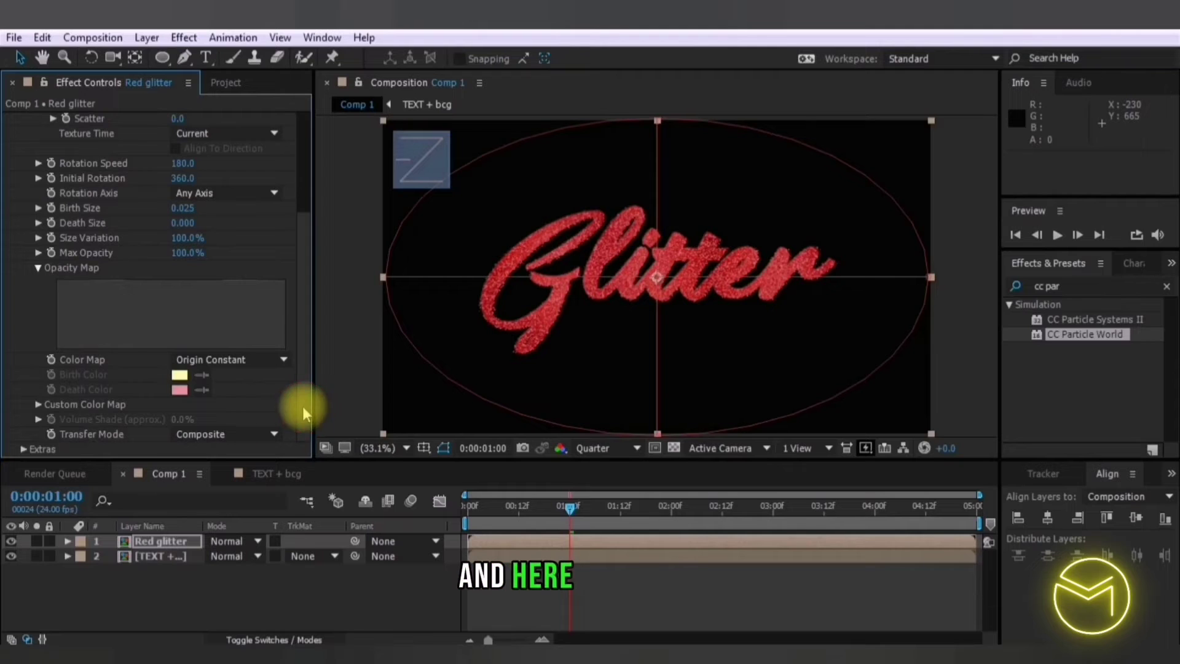
pyautogui.click(204, 436)
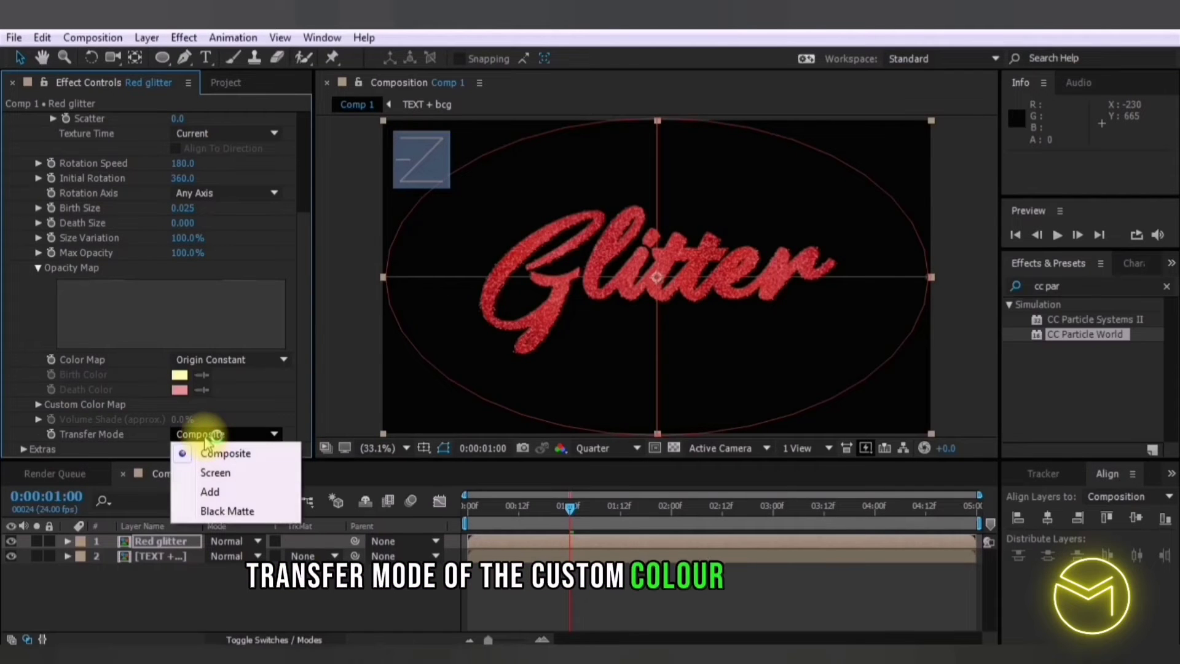
pyautogui.click(229, 482)
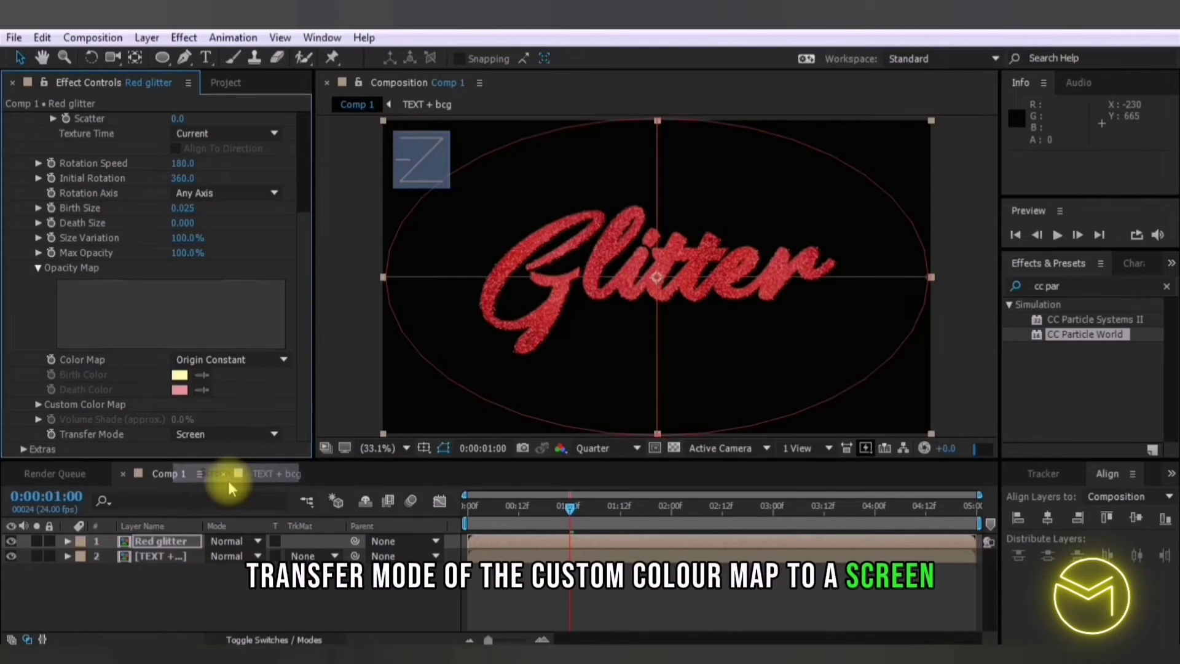
# Search for 'curves' and apply the Curves effect to the Red glitter layer.
pyautogui.click(1063, 290)
pyautogui.doubleClick(1058, 287)
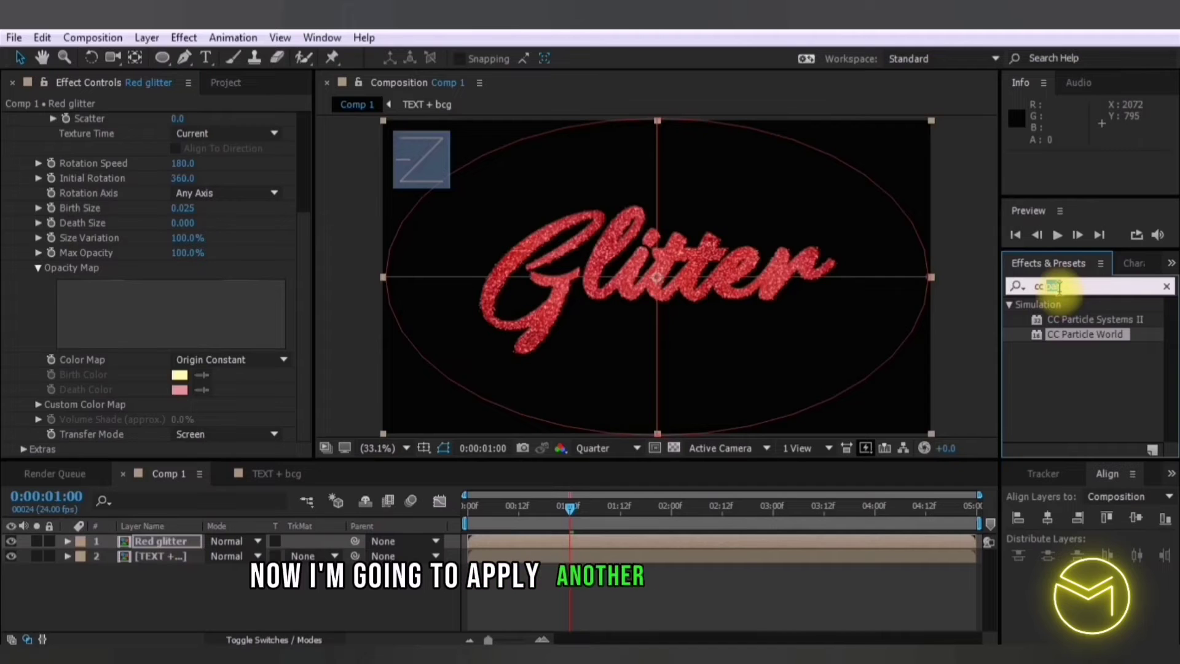
pyautogui.press('BackSpace')
pyautogui.press('BackSpace')
pyautogui.press('BackSpace')
pyautogui.press('BackSpace')
pyautogui.write('curv')
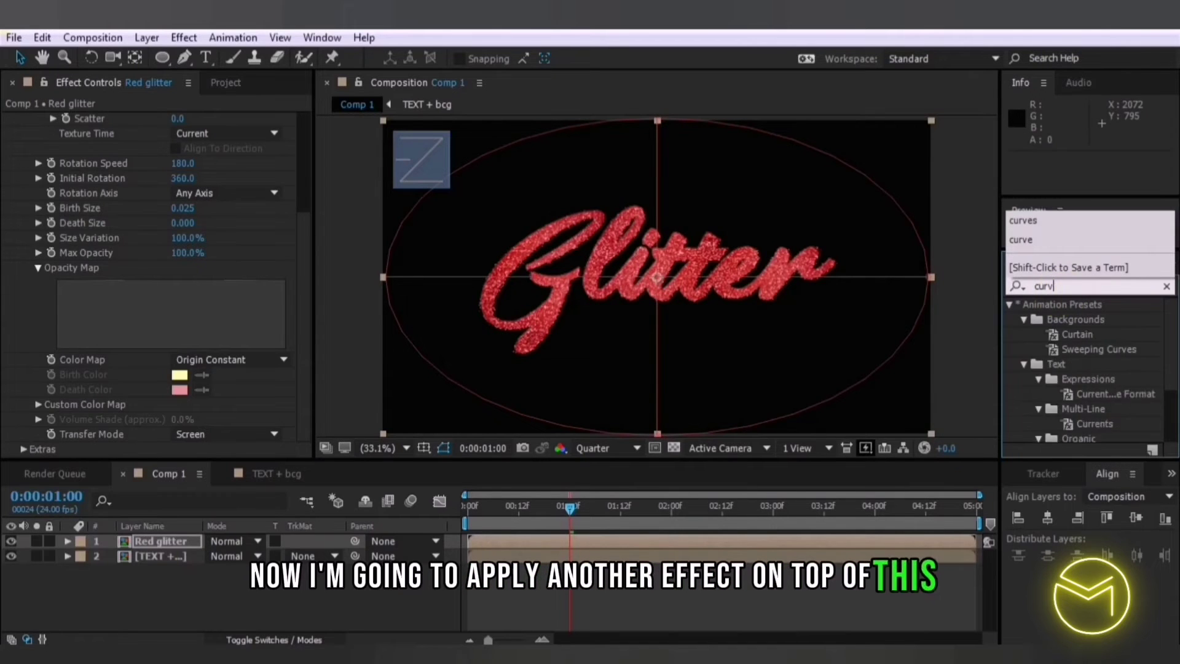
pyautogui.write('es')
pyautogui.moveTo(1062, 366); pyautogui.dragTo(163, 543)
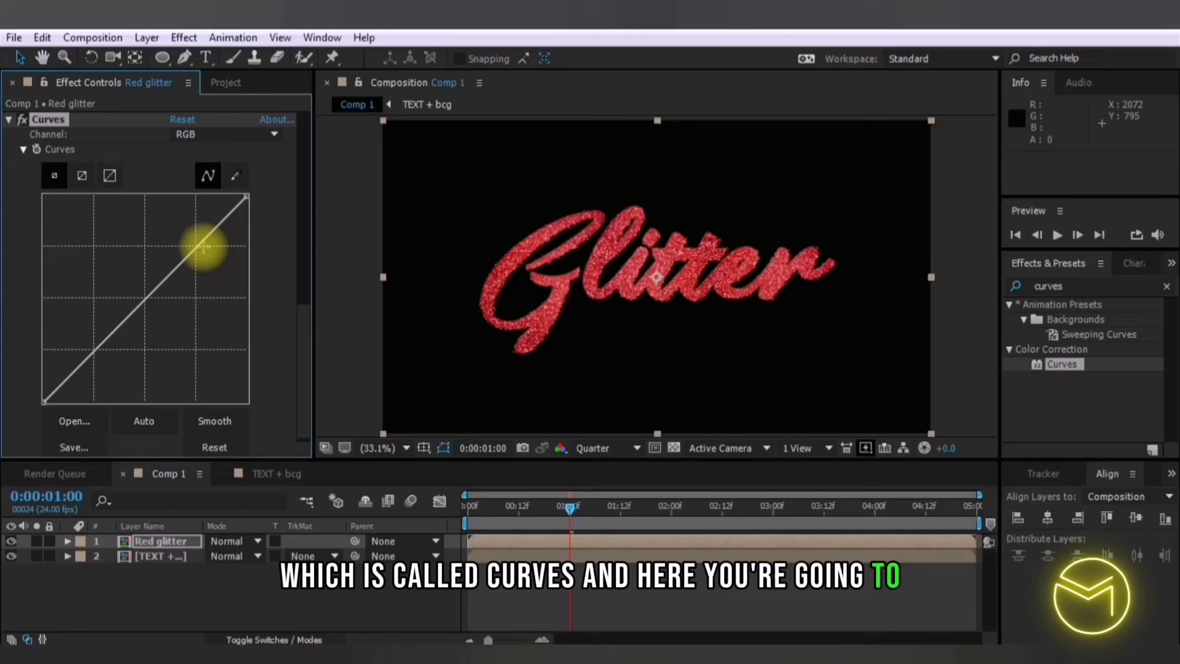
# Bend the RGB curve into an S-shape to deepen the red contrast.
pyautogui.moveTo(201, 244); pyautogui.dragTo(179, 226)
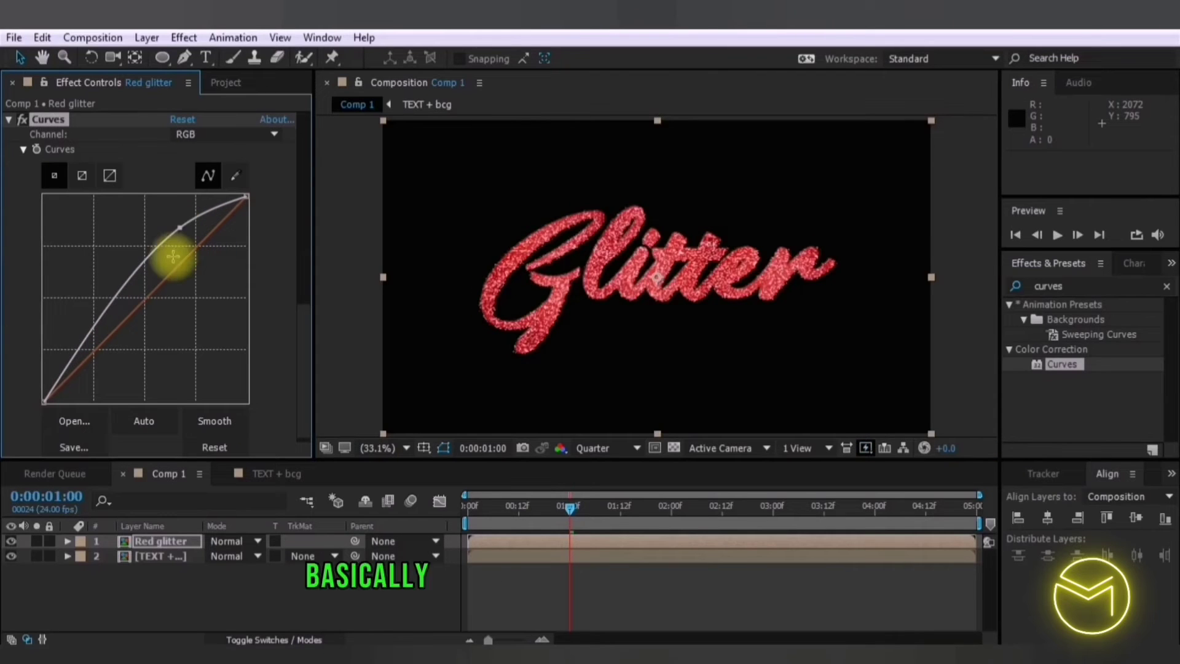
pyautogui.moveTo(109, 314); pyautogui.dragTo(132, 337)
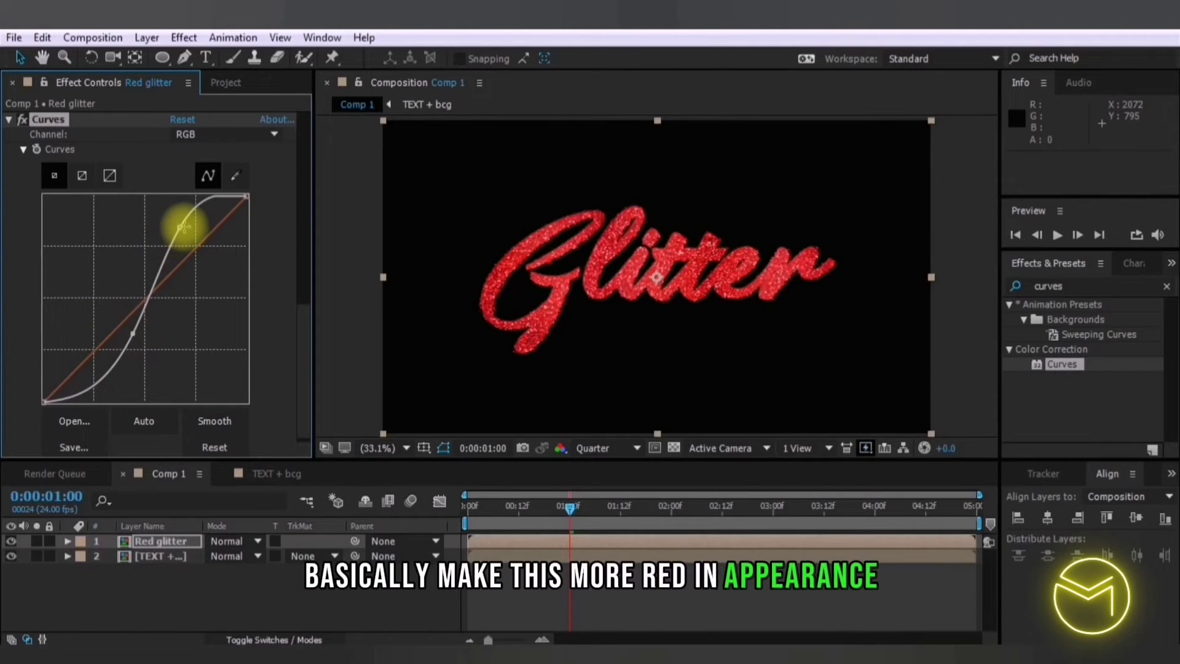
pyautogui.moveTo(179, 228); pyautogui.dragTo(176, 234)
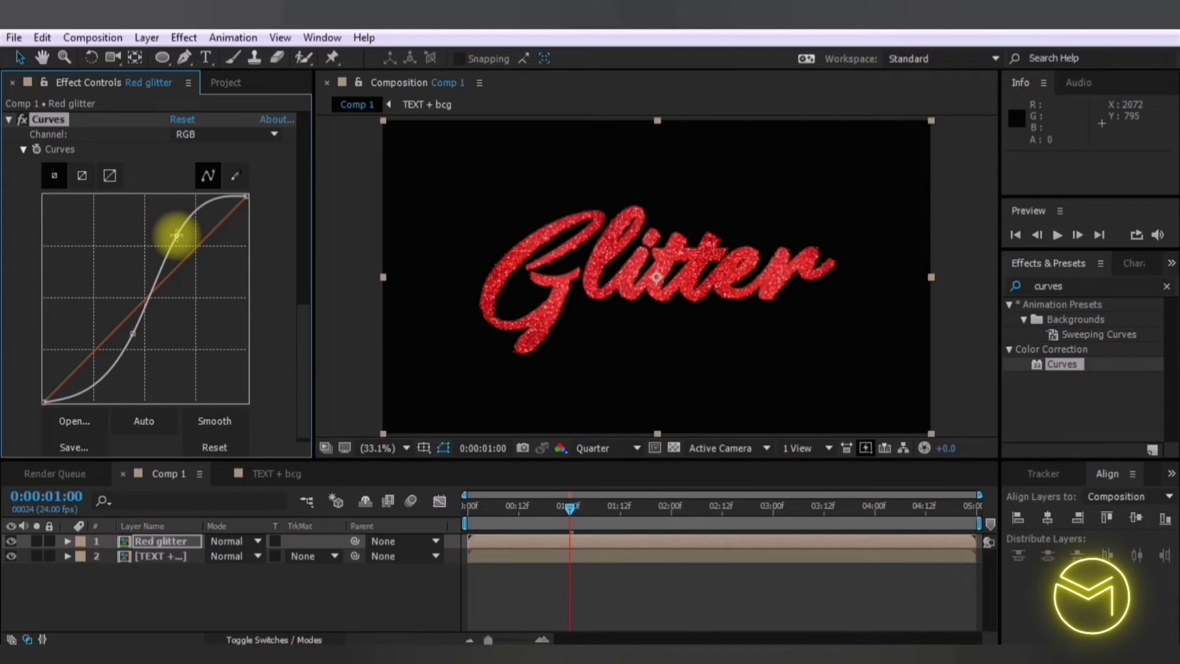
# Add Simple Choker to the Red glitter layer with Choke Matte set to 22.
pyautogui.click(1060, 286)
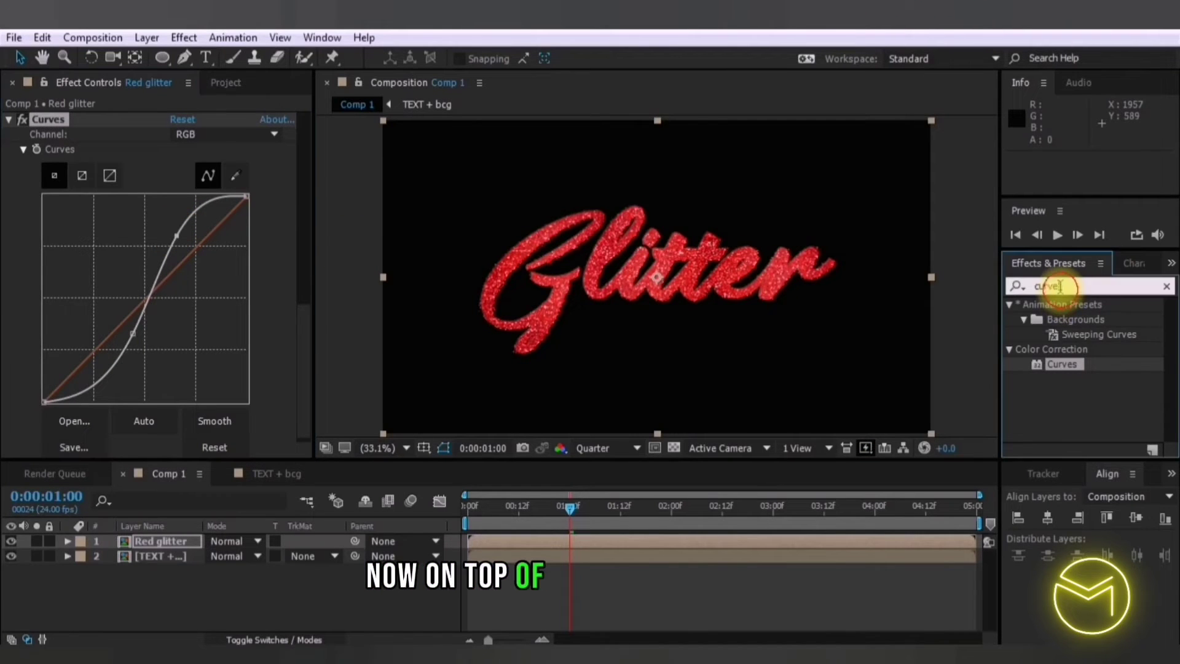
pyautogui.write('simple')
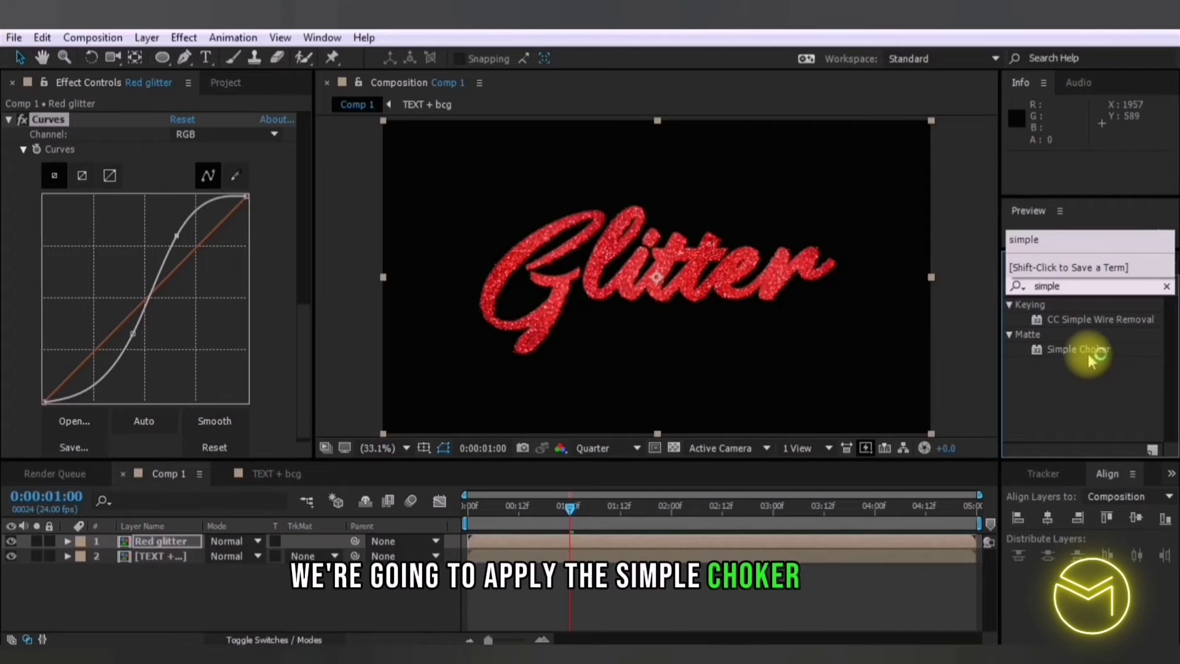
pyautogui.moveTo(1075, 349); pyautogui.dragTo(76, 123)
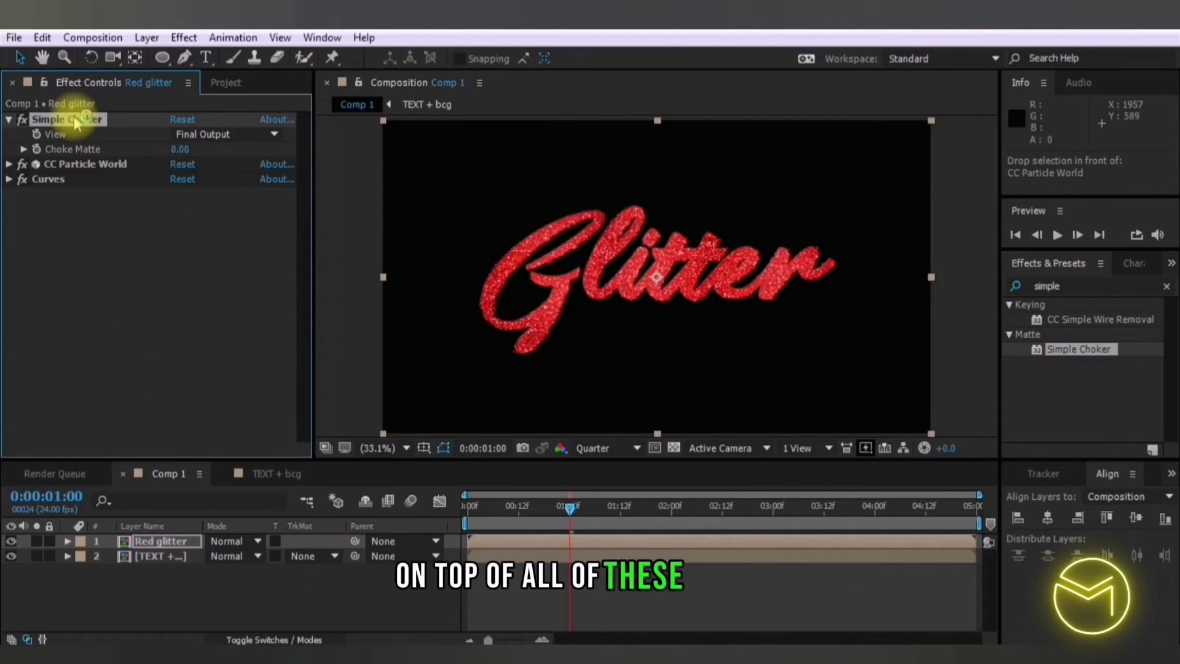
pyautogui.click(185, 150)
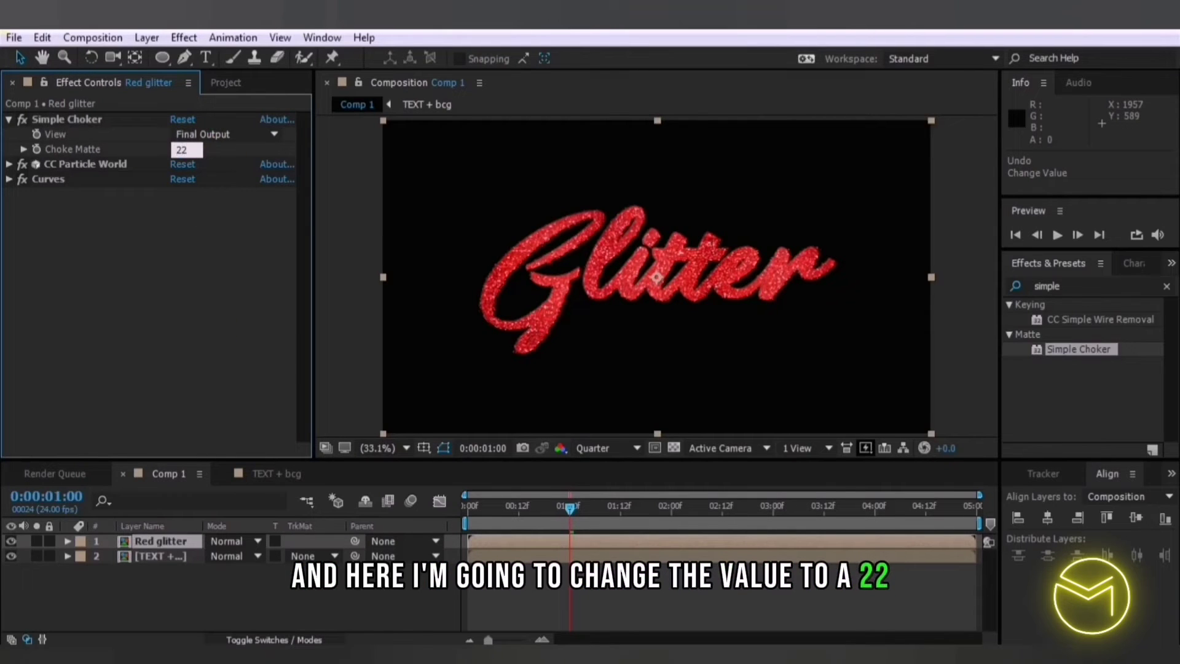
pyautogui.press('Return')
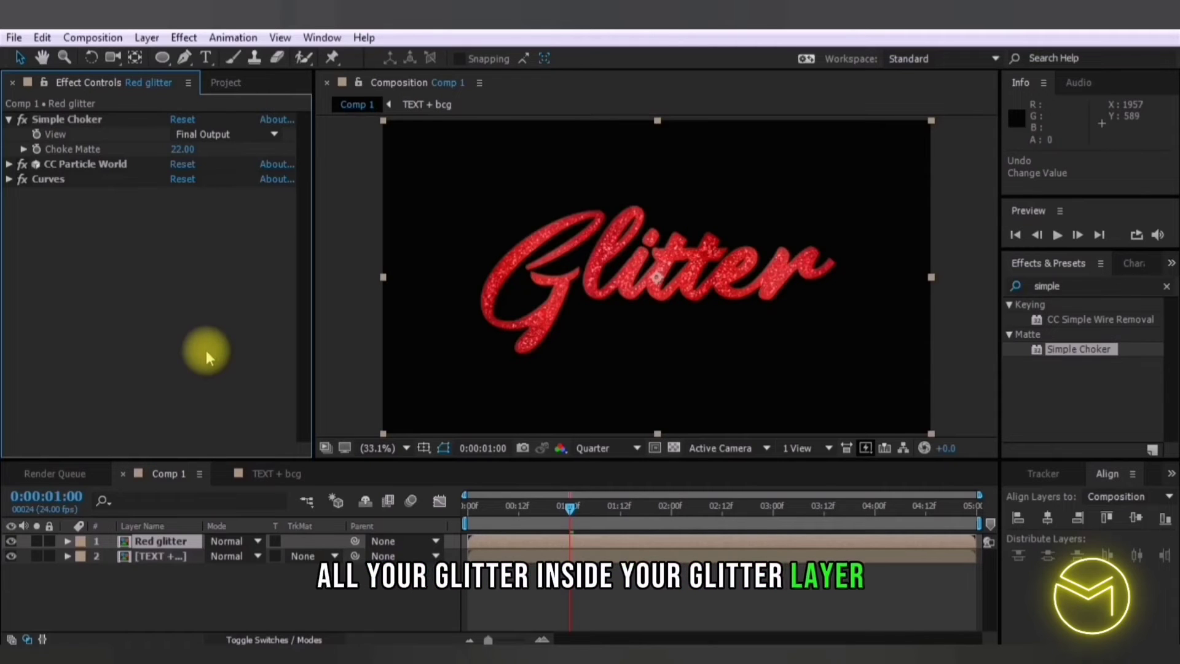
# Rewind and play the composition preview at Half resolution.
pyautogui.moveTo(507, 503); pyautogui.dragTo(453, 503)
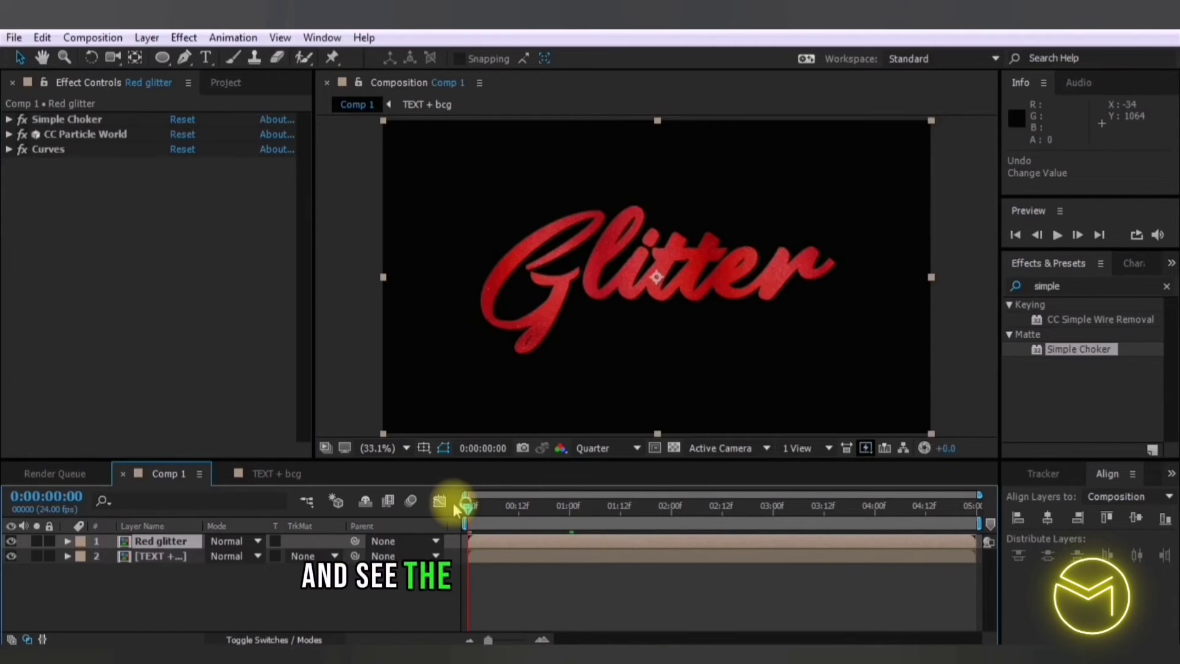
pyautogui.click(633, 449)
pyautogui.click(633, 515)
pyautogui.press('space')
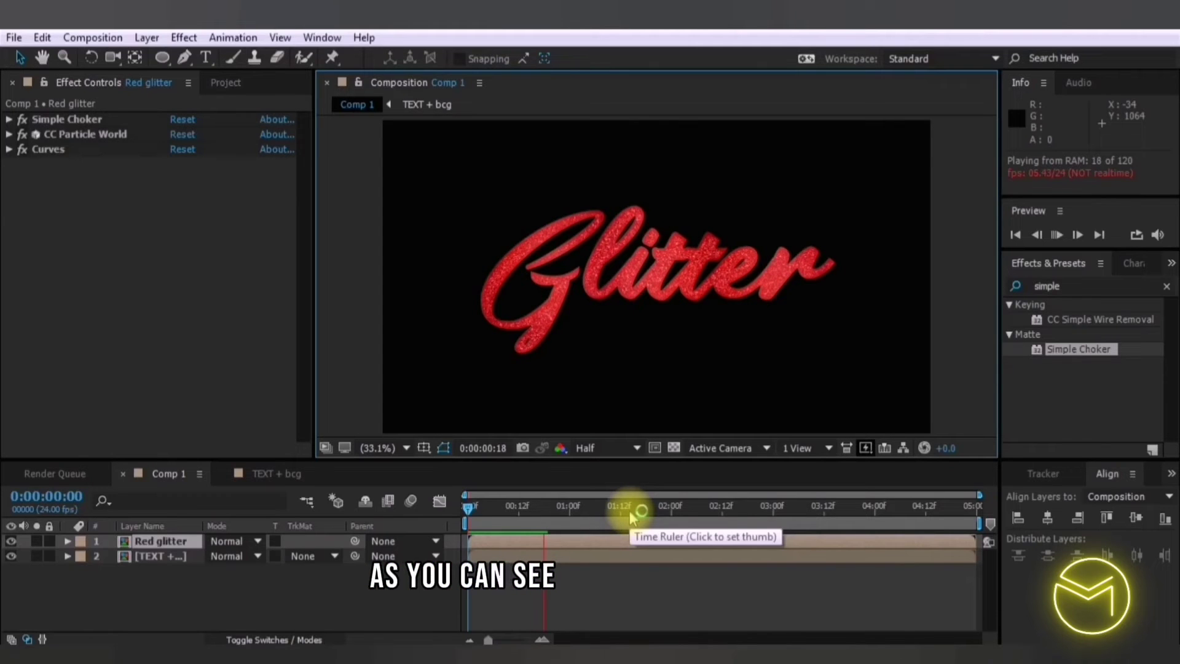
# Watch at 50% zoom, stop near frame 15, then return to 1:00 at 33.1% zoom.
pyautogui.press('.')
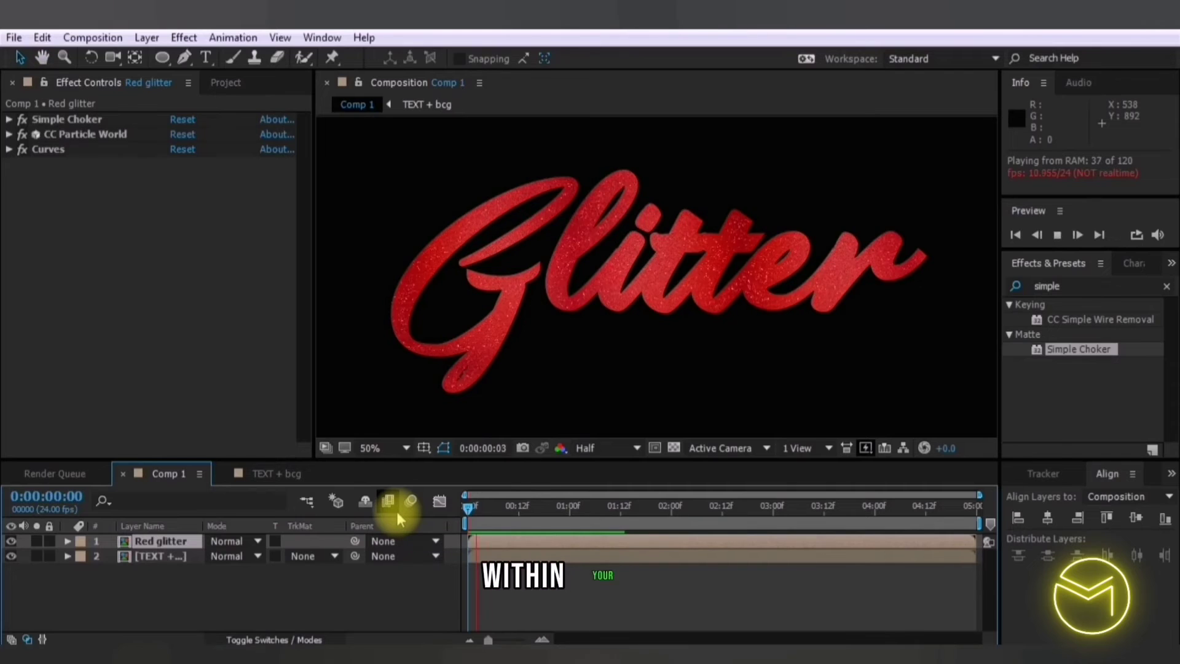
pyautogui.click(532, 510)
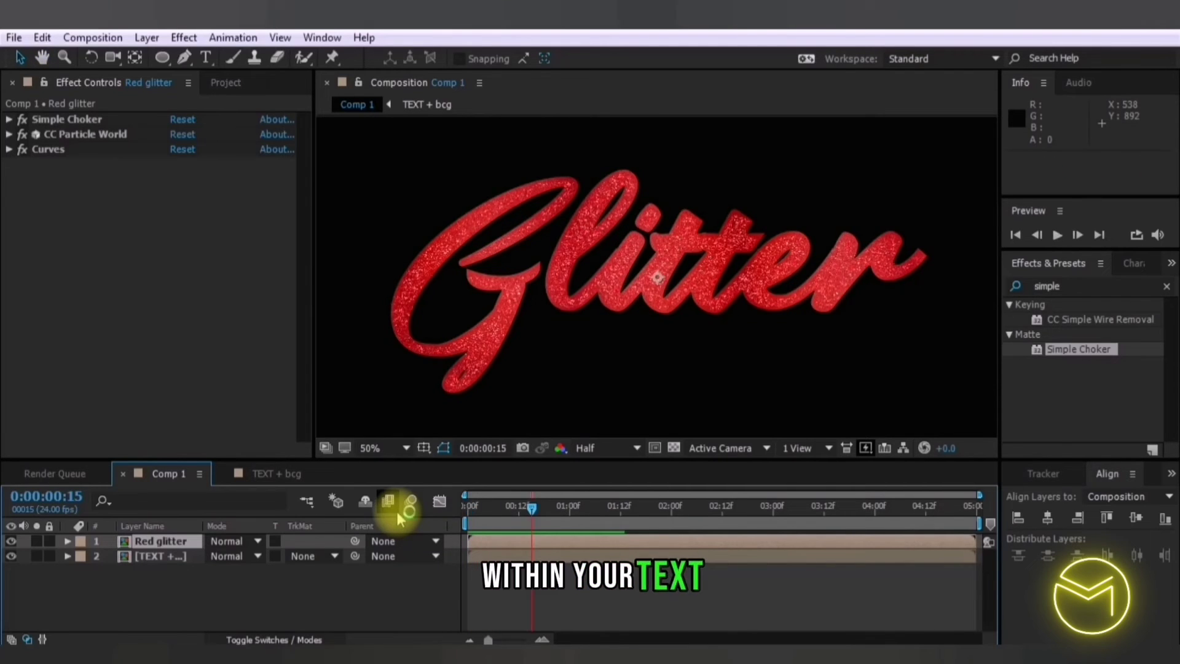
pyautogui.press(',')
pyautogui.click(568, 506)
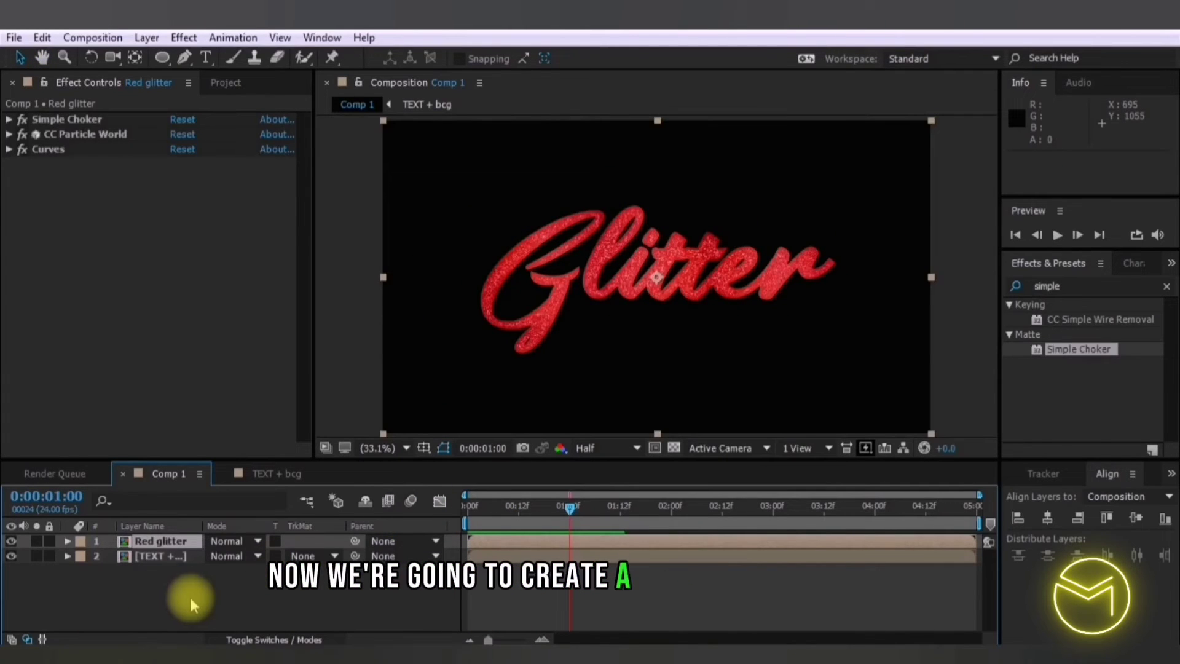
pyautogui.click(189, 596)
# Duplicate the Red glitter layer and rename the copy 'Sparkle'.
pyautogui.click(153, 545)
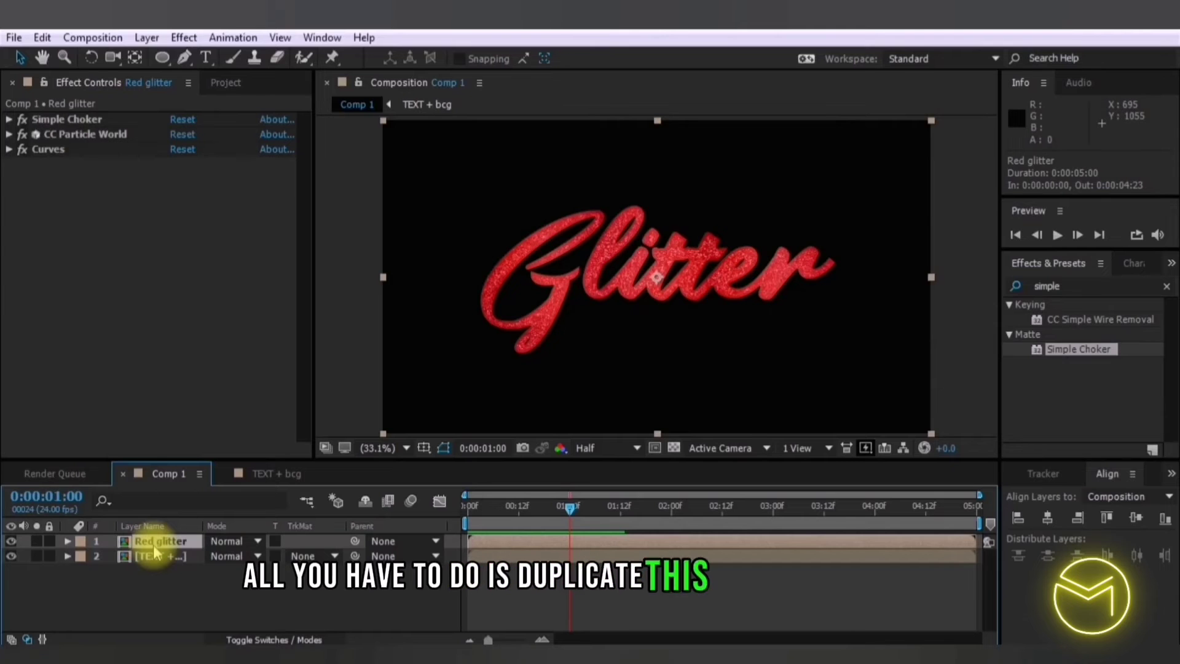
pyautogui.hotkey('ctrl', 'd')
pyautogui.rightClick(155, 549)
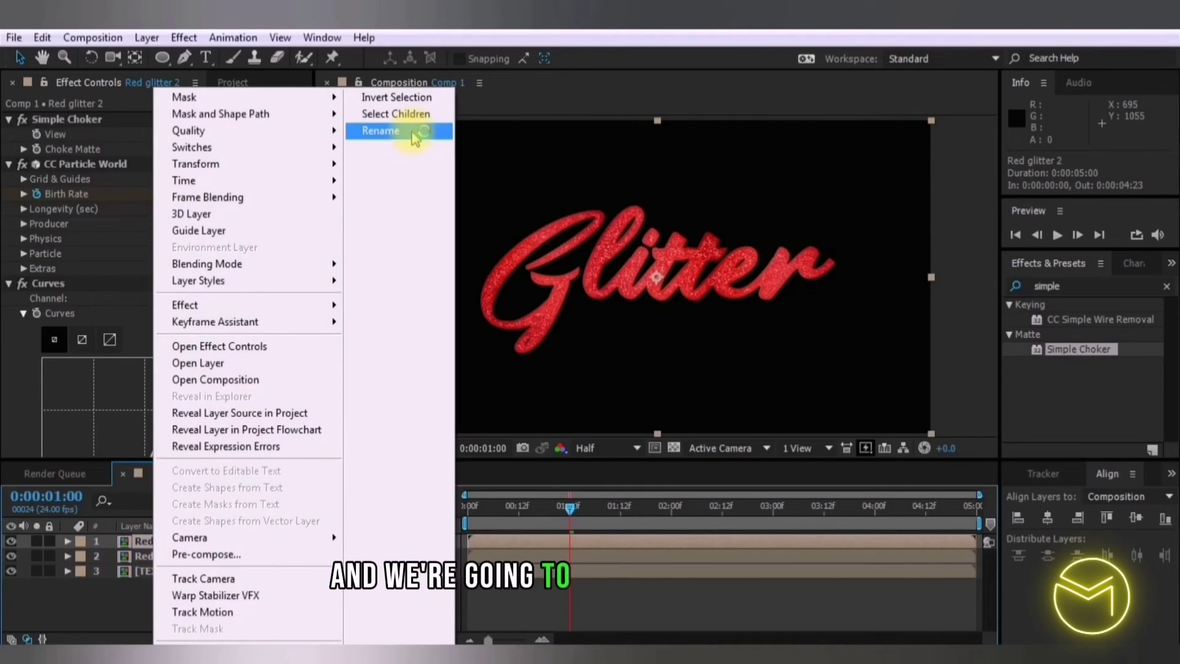
pyautogui.click(411, 131)
pyautogui.write('Sparkle')
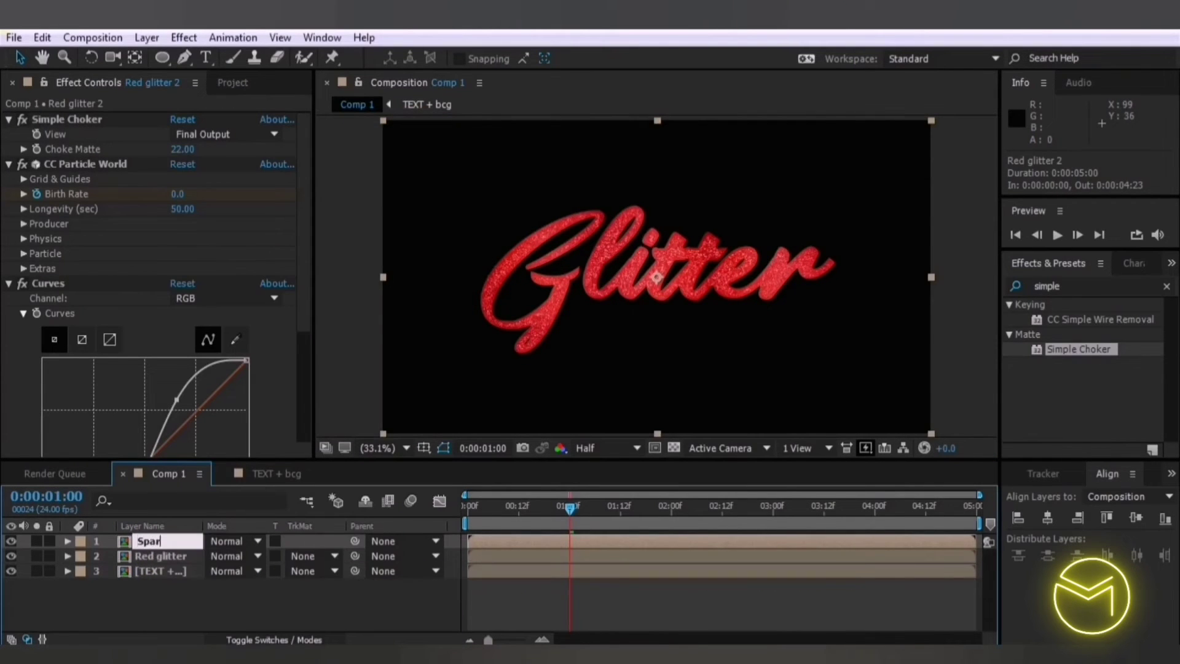
pyautogui.press('Return')
# Solo the Sparkle layer and delete its Curves effect.
pyautogui.click(37, 540)
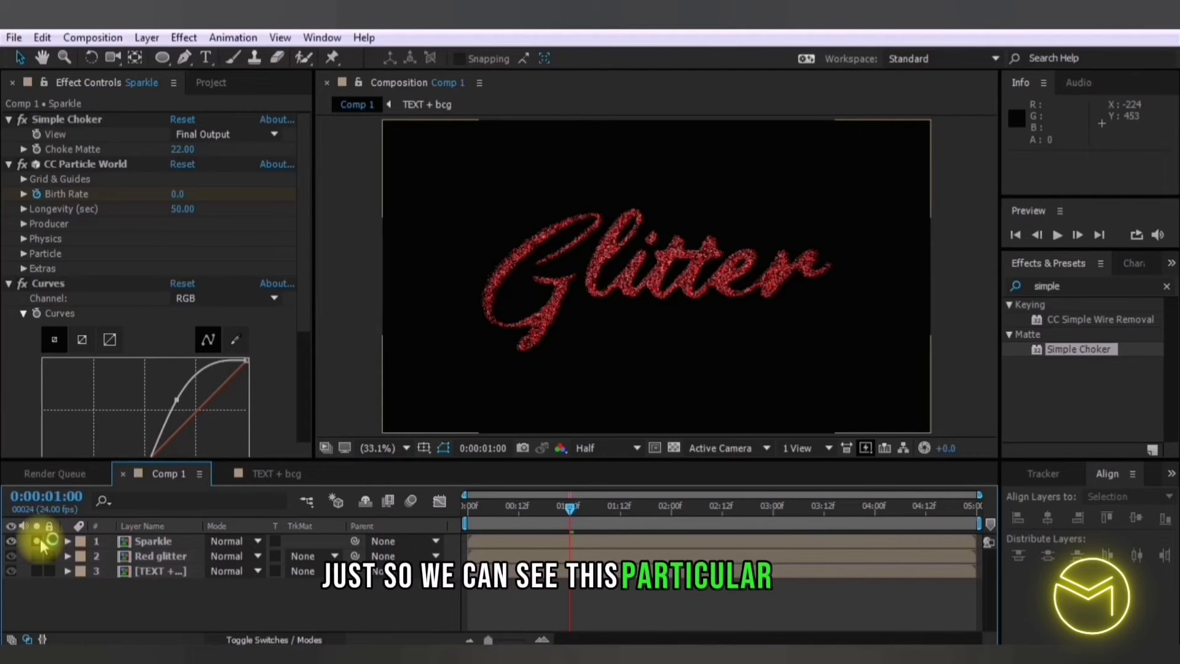
pyautogui.click(62, 283)
pyautogui.press('Delete')
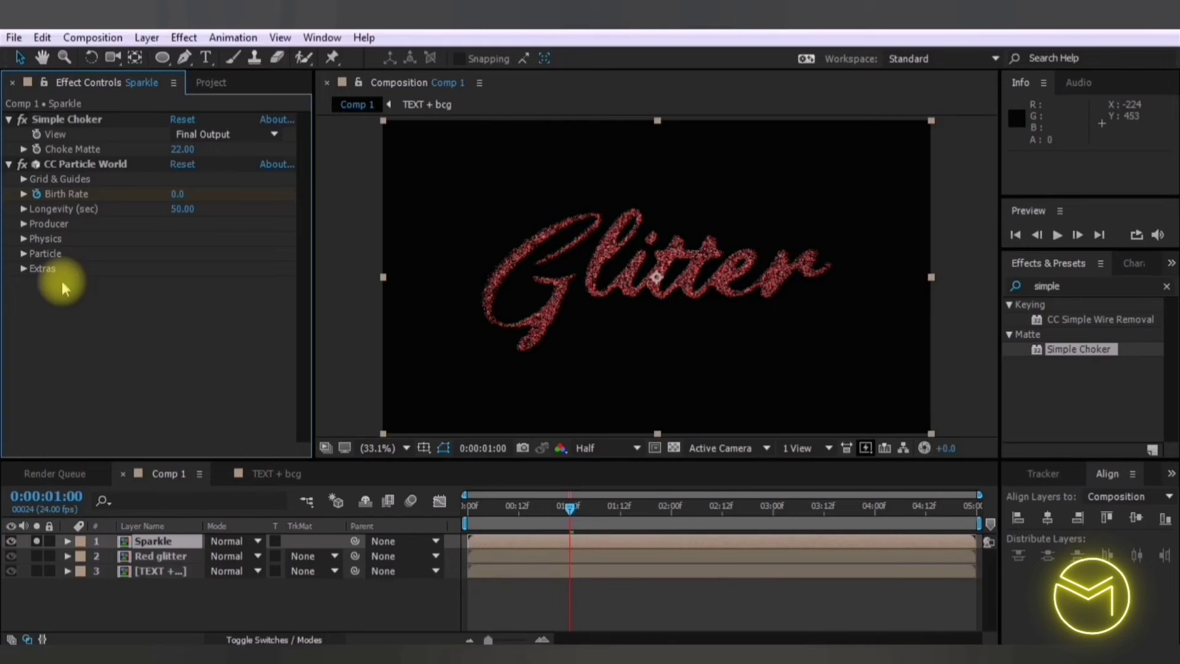
# Set Sparkle's CC Particle World Birth Rate to 50 and Longevity to 1 second.
pyautogui.click(9, 164)
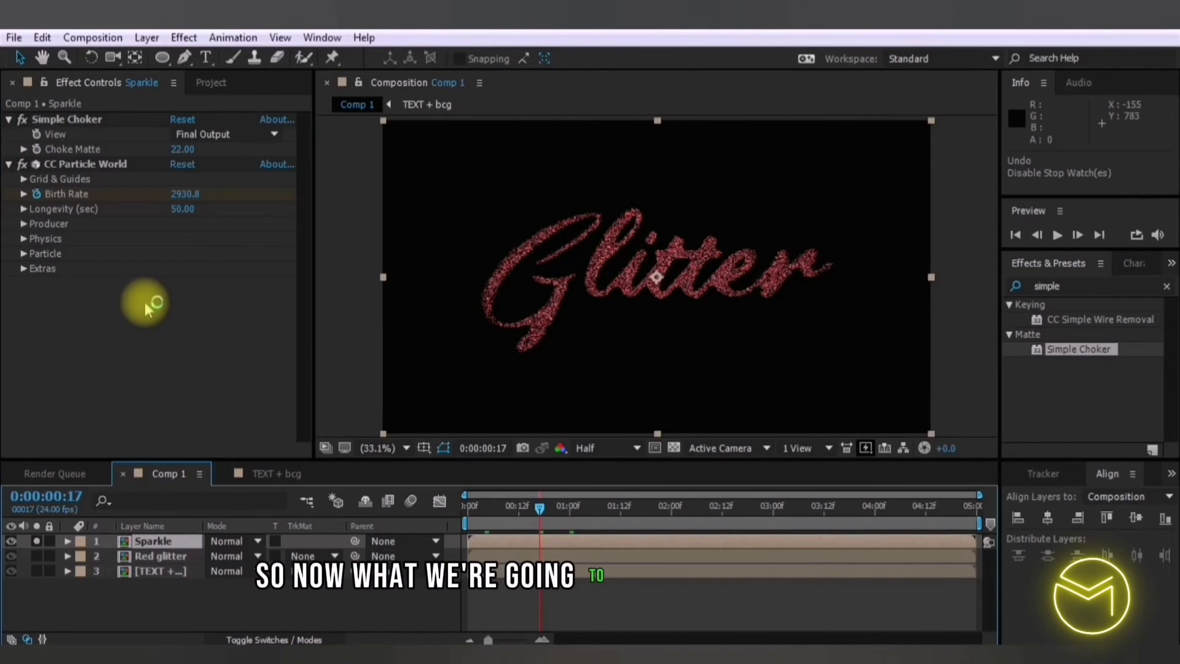
pyautogui.click(36, 195)
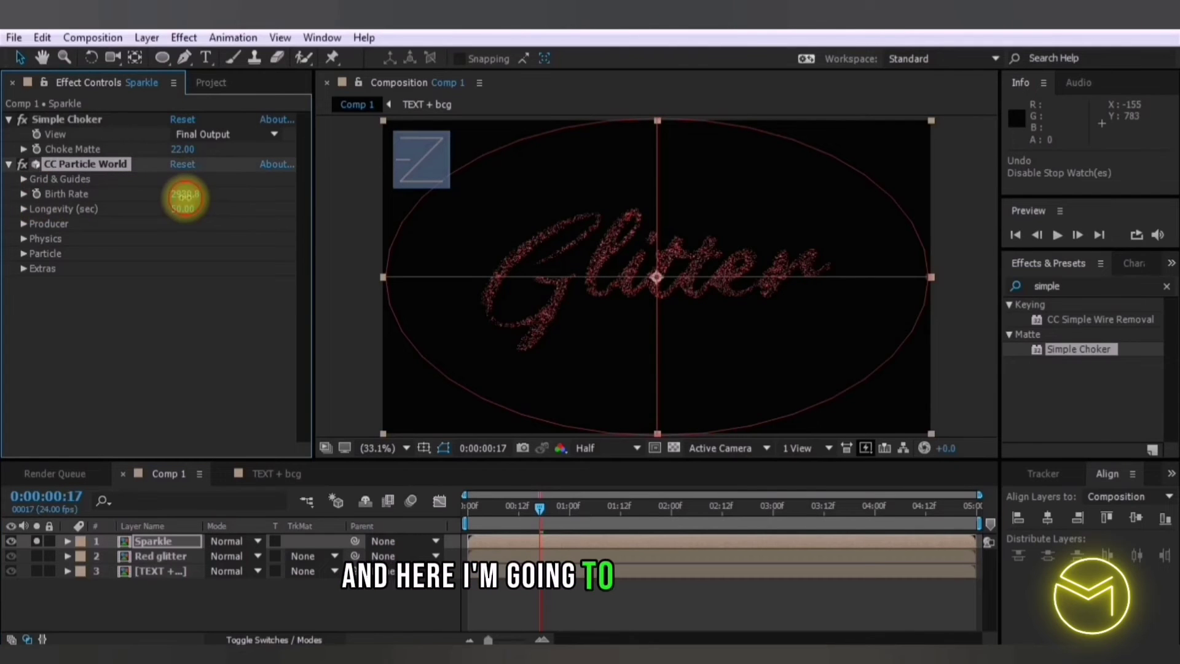
pyautogui.click(185, 194)
pyautogui.write('50')
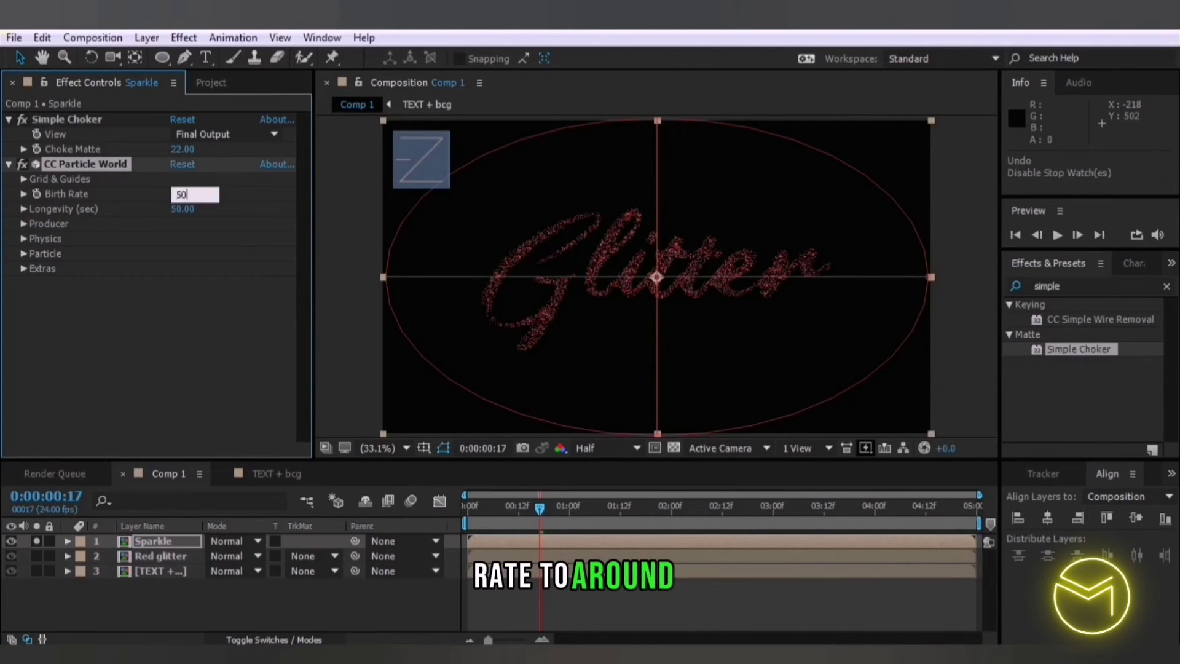
pyautogui.press('Return')
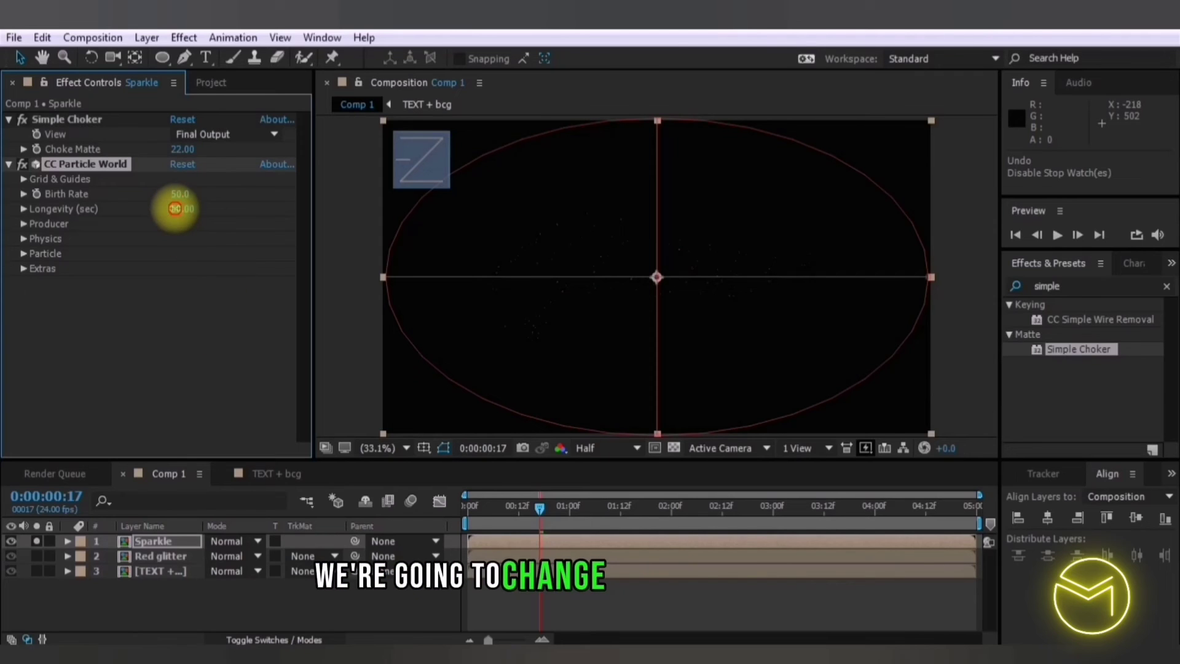
pyautogui.click(182, 209)
pyautogui.write('1')
pyautogui.click(164, 330)
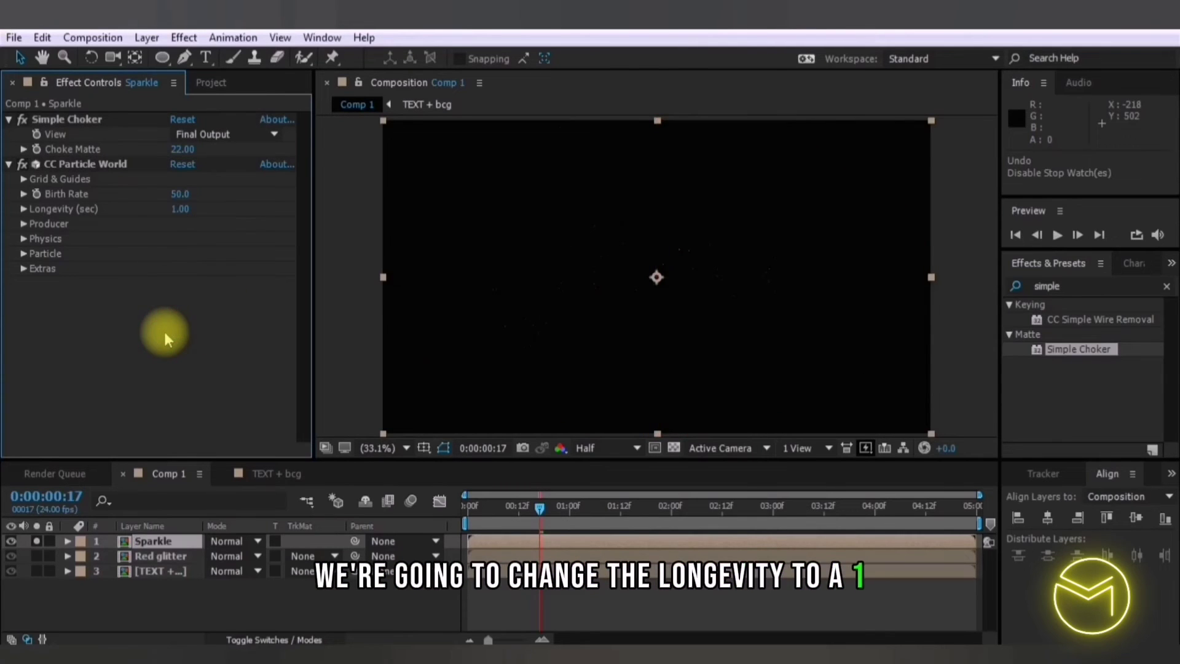
# Raise the CC Particle World Birth Rate to 100.
pyautogui.click(181, 198)
pyautogui.write('1')
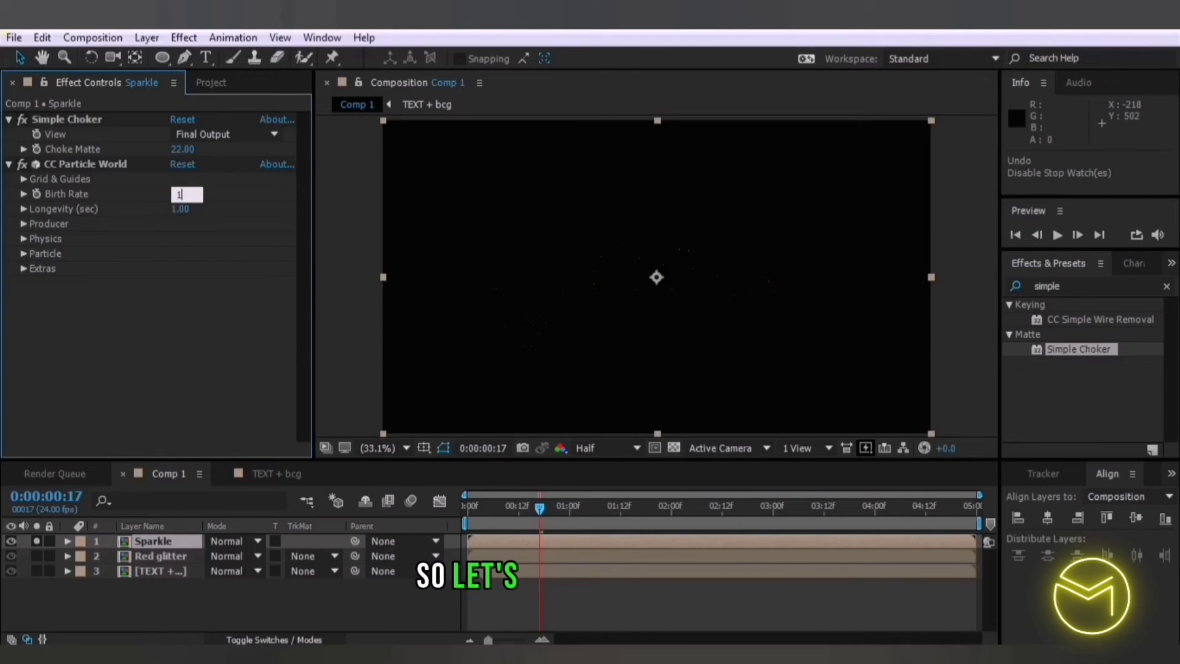
pyautogui.write('00')
pyautogui.click(197, 322)
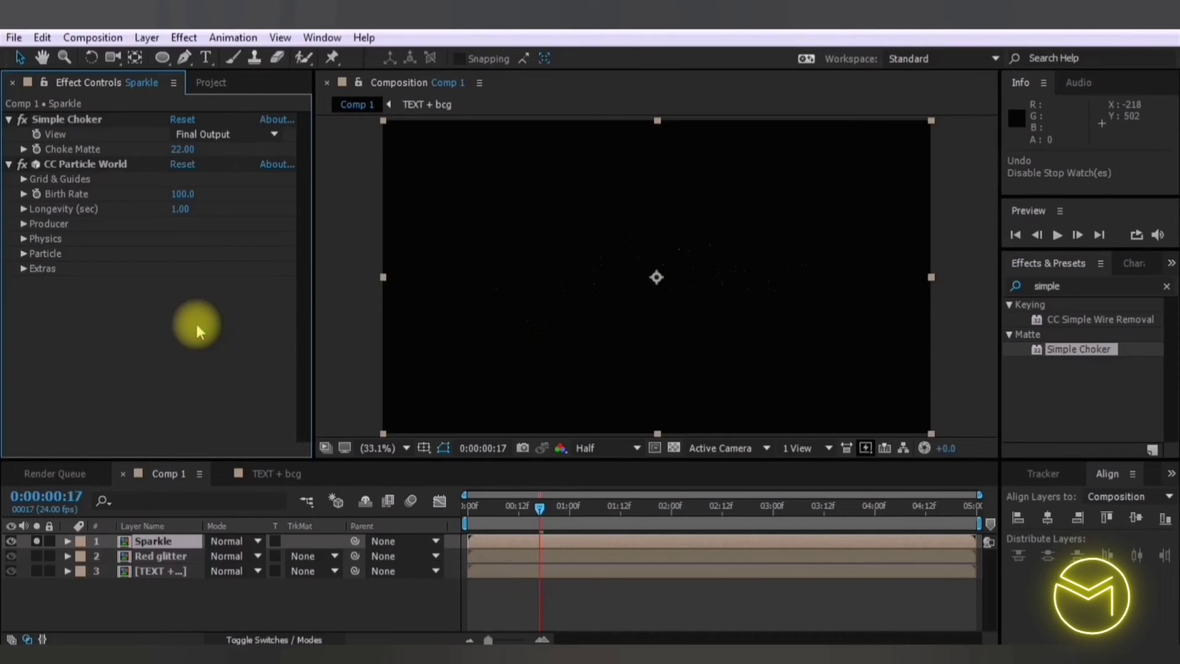
# Give particles rotation speed 0, birth size 0.04, Birth to Origin colour map, and an opacity curve.
pyautogui.click(23, 255)
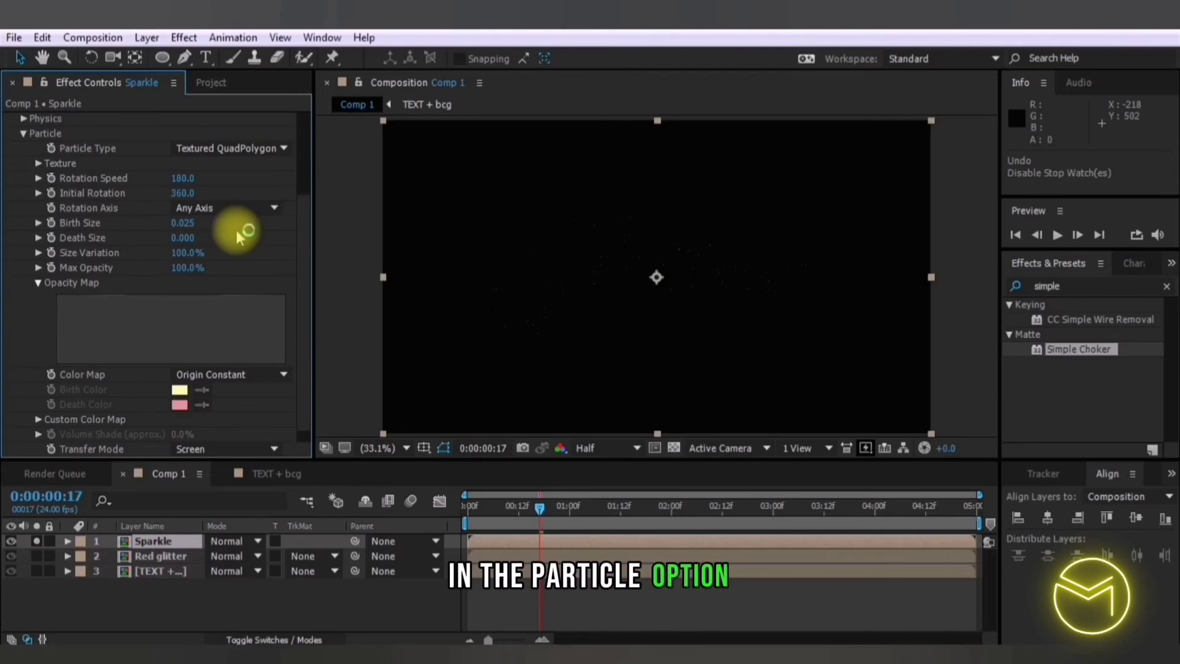
pyautogui.click(183, 178)
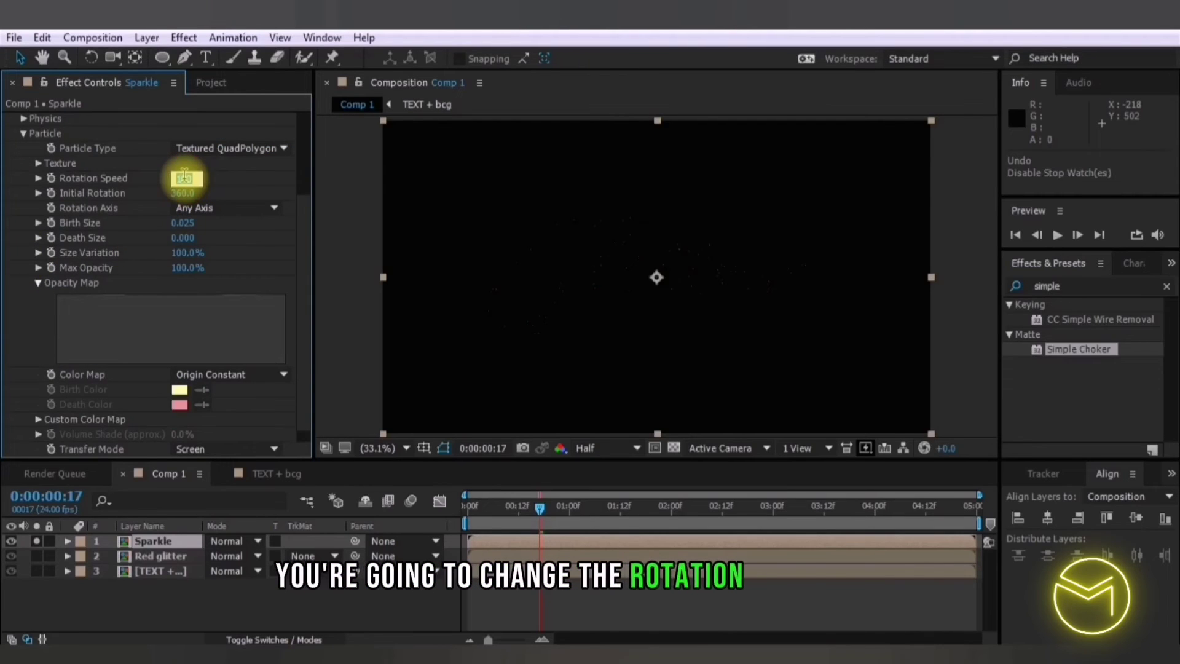
pyautogui.write('0')
pyautogui.press('Return')
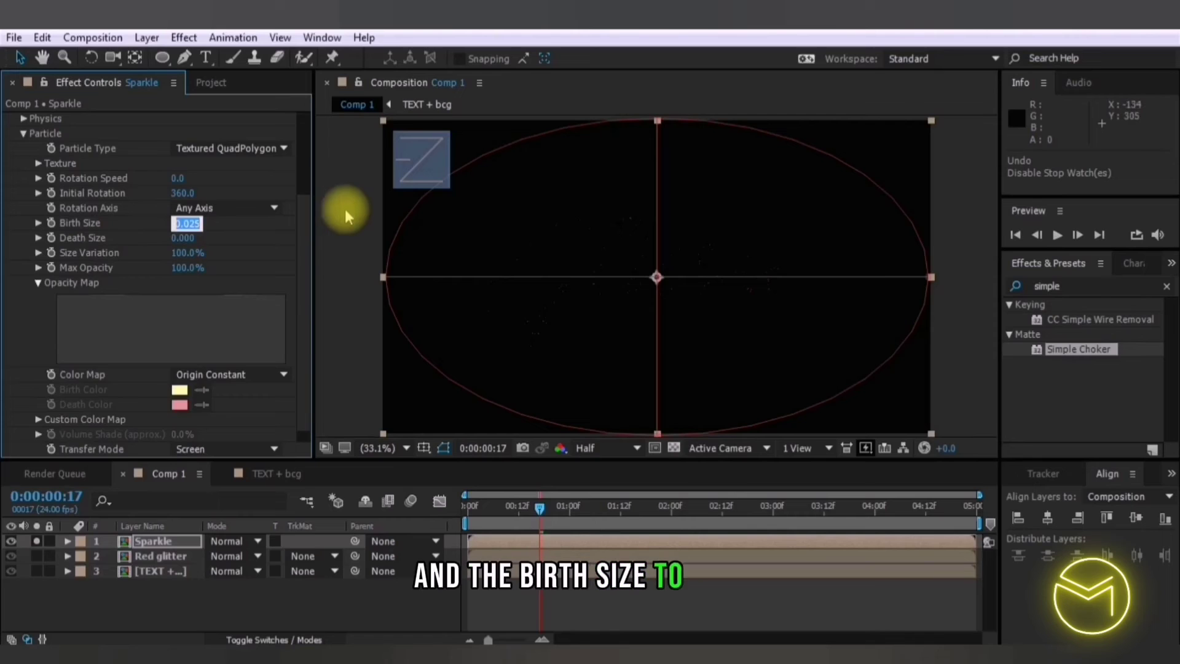
pyautogui.write('0.')
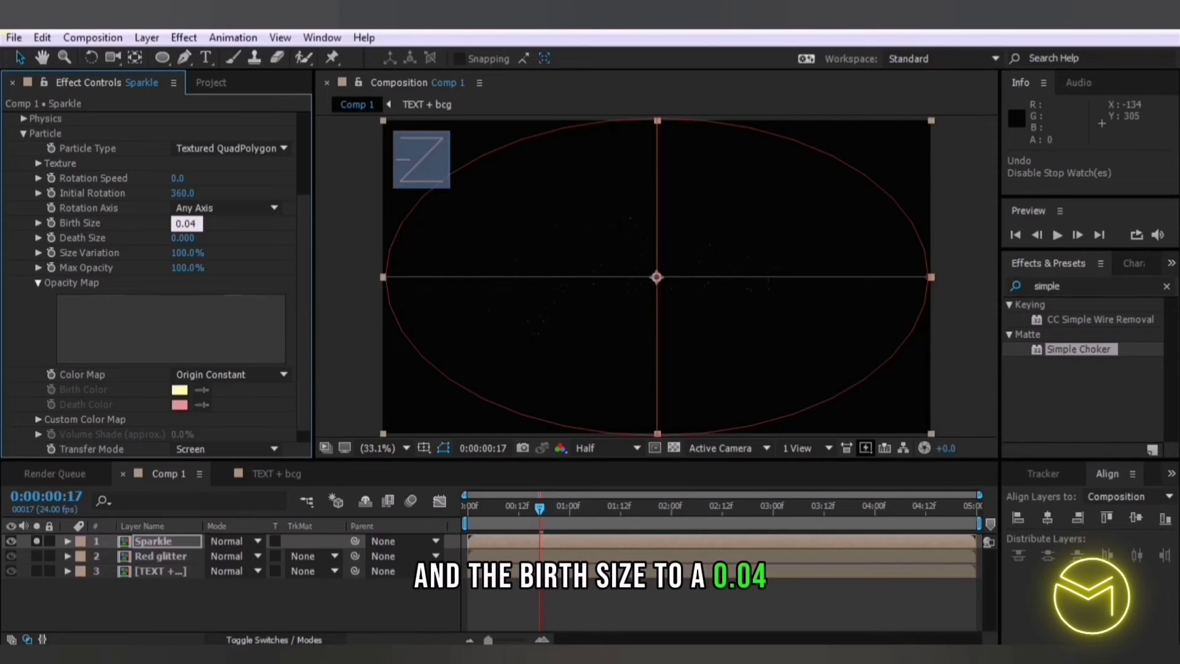
pyautogui.click(224, 376)
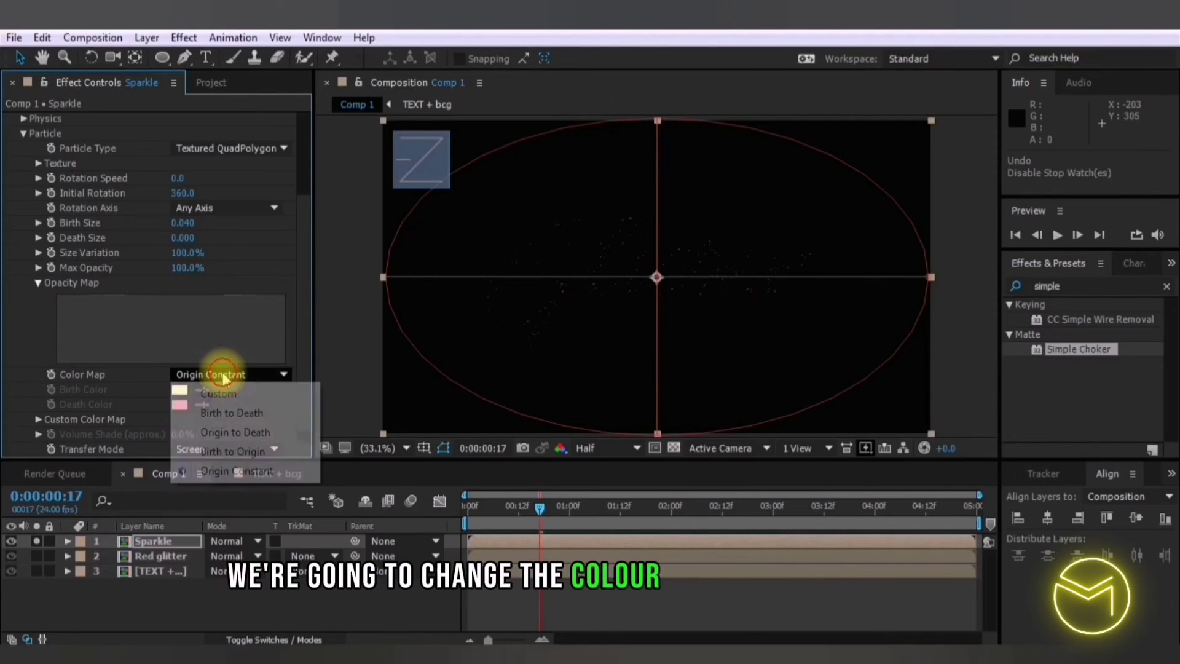
pyautogui.click(232, 452)
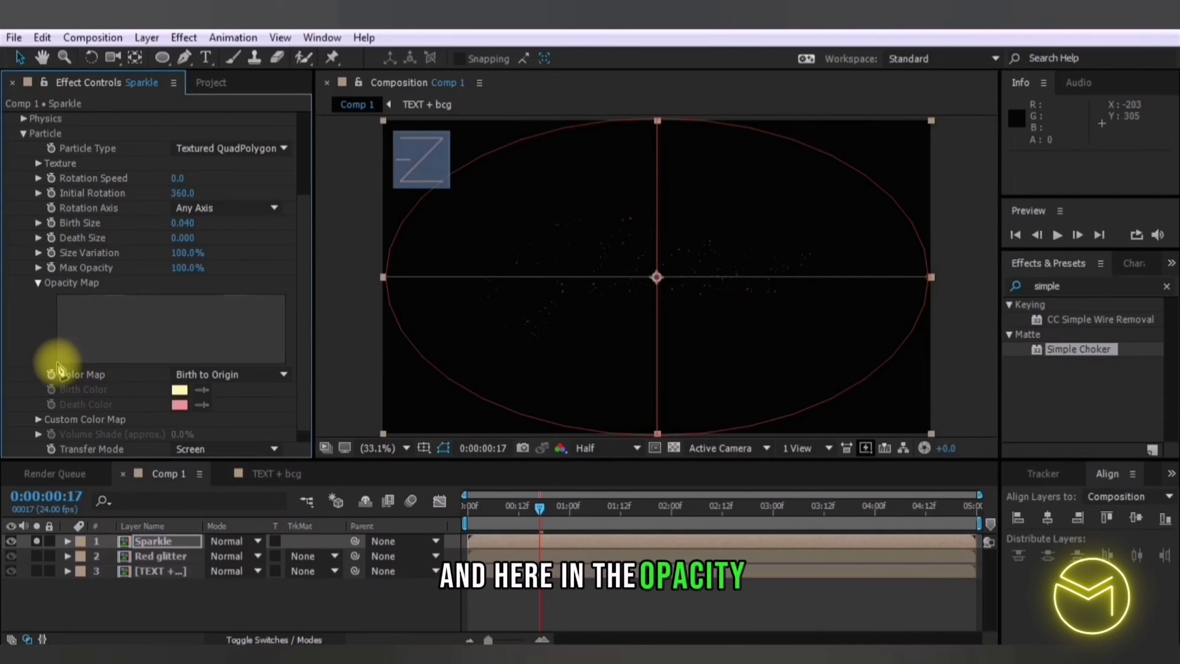
pyautogui.moveTo(63, 356)
pyautogui.mouseDown()
pyautogui.moveTo(113, 313)
pyautogui.moveTo(158, 297)
pyautogui.moveTo(251, 311)
pyautogui.moveTo(271, 360)
pyautogui.moveTo(286, 364)
pyautogui.mouseUp()
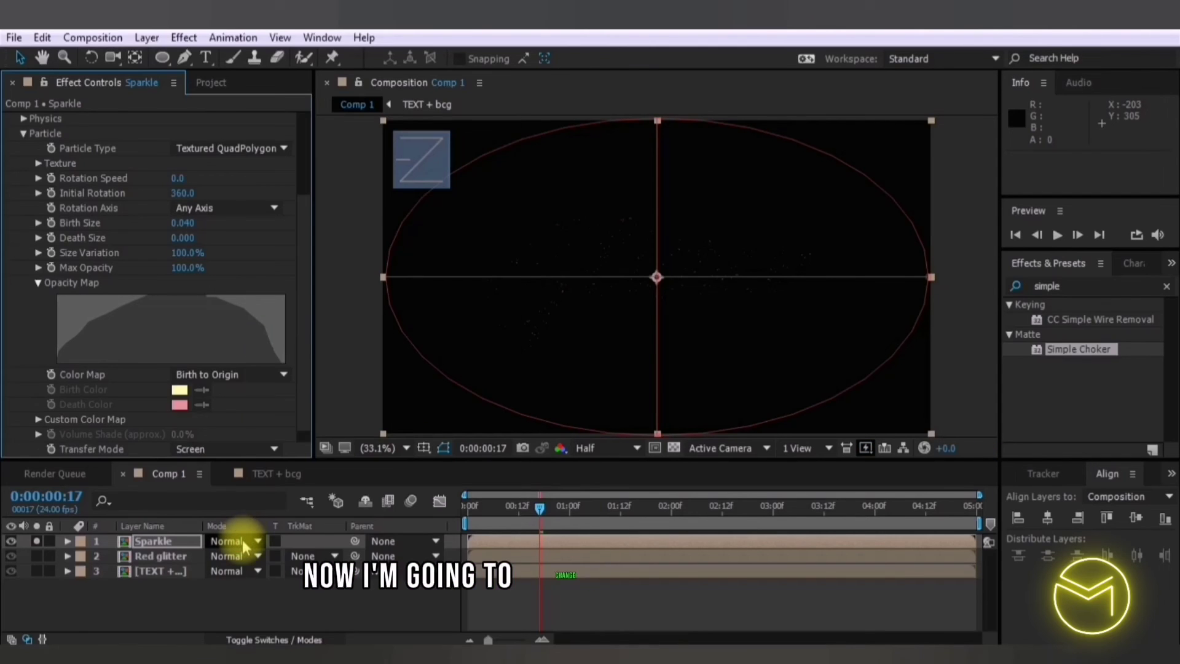
# Blend Sparkle in Screen mode with white QuadPolygon particles.
pyautogui.click(240, 540)
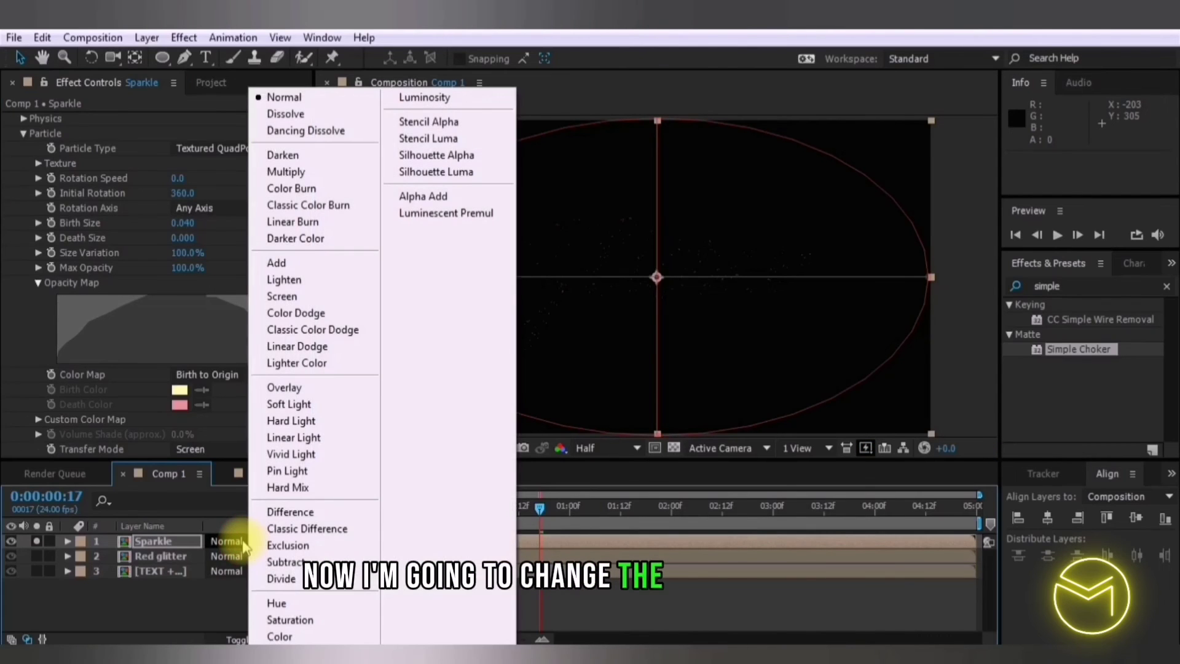
pyautogui.click(321, 296)
pyautogui.scroll(-1, 197, 105)
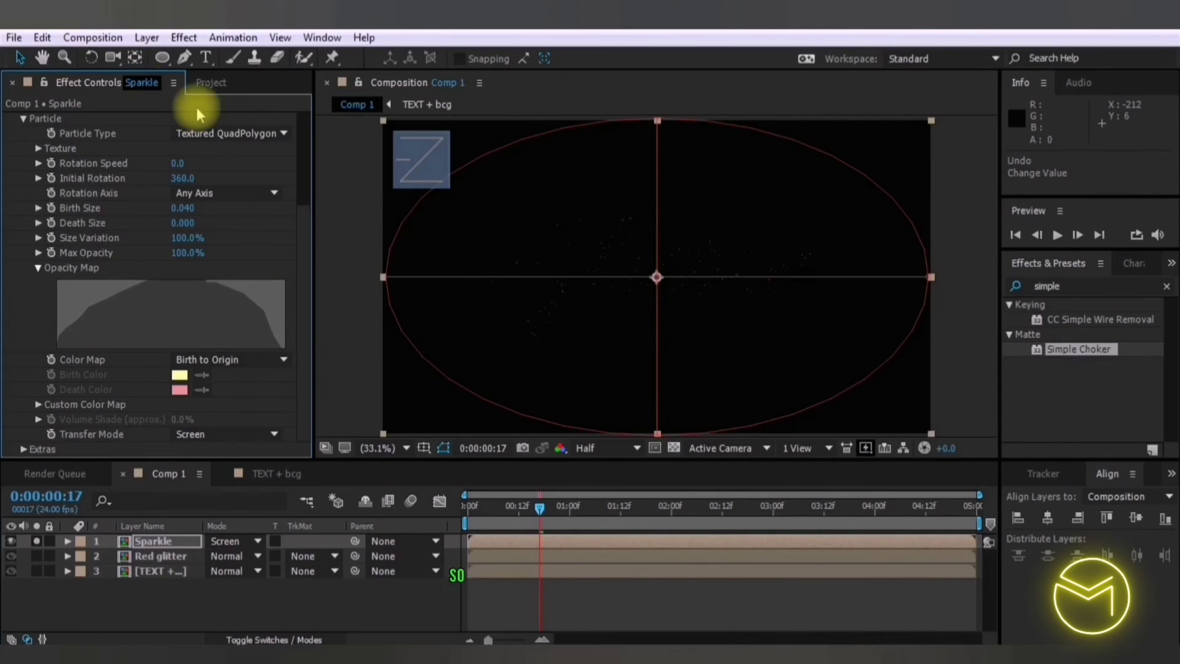
pyautogui.click(240, 134)
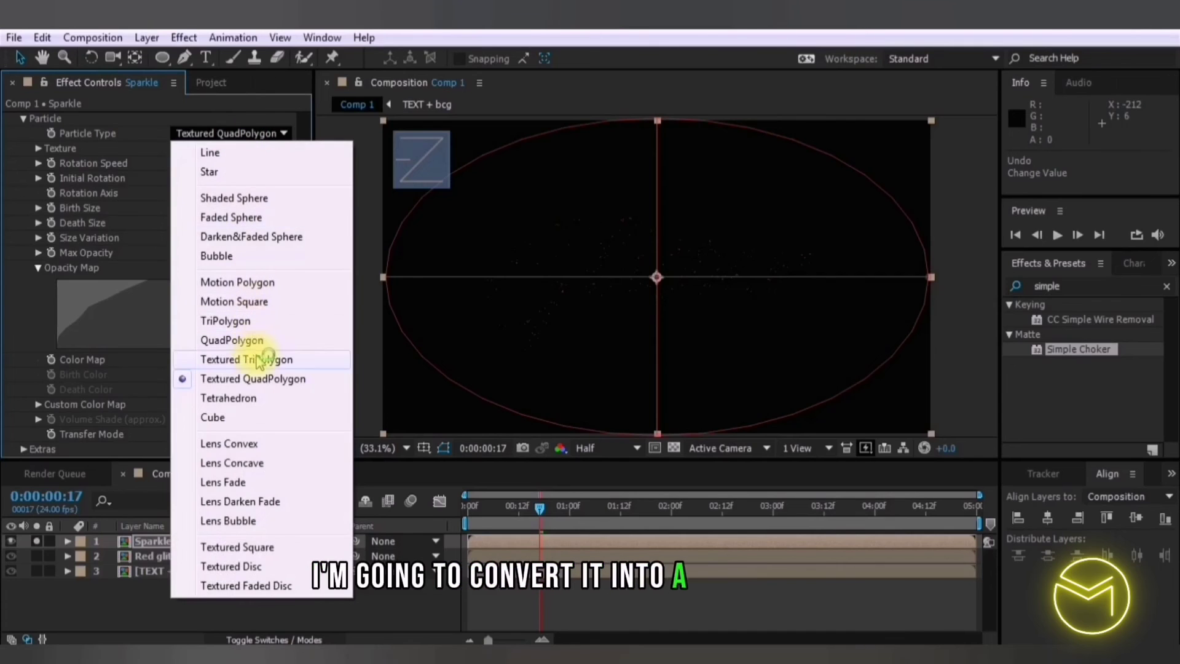
pyautogui.click(258, 340)
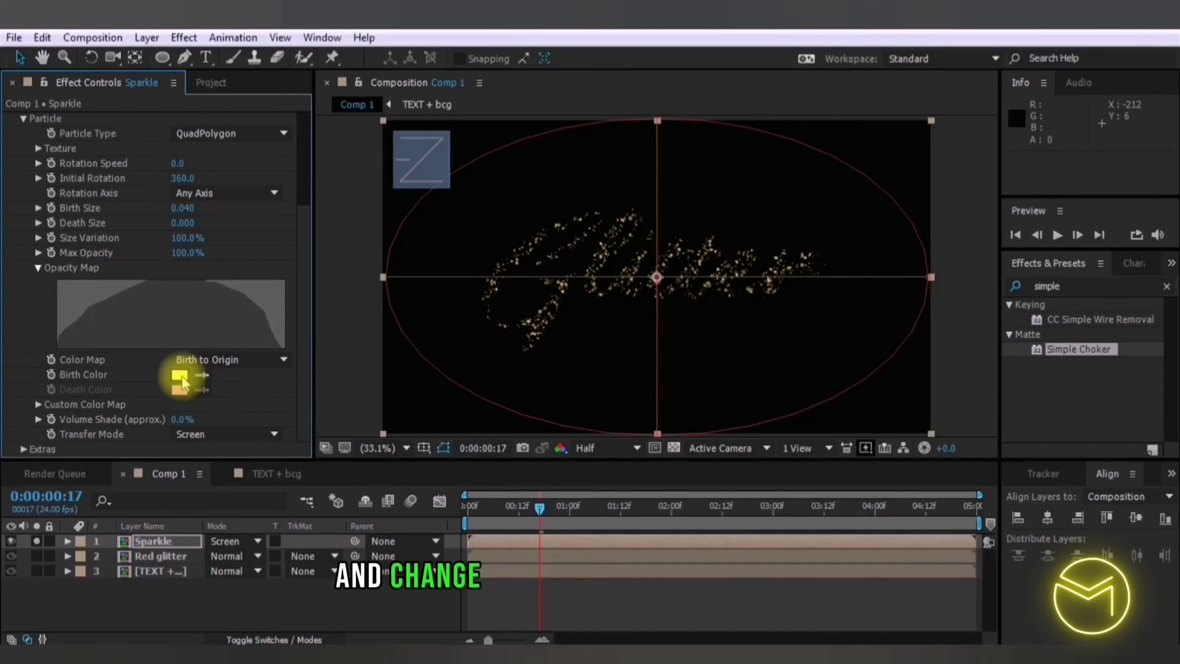
pyautogui.click(180, 375)
pyautogui.moveTo(824, 308); pyautogui.dragTo(718, 276)
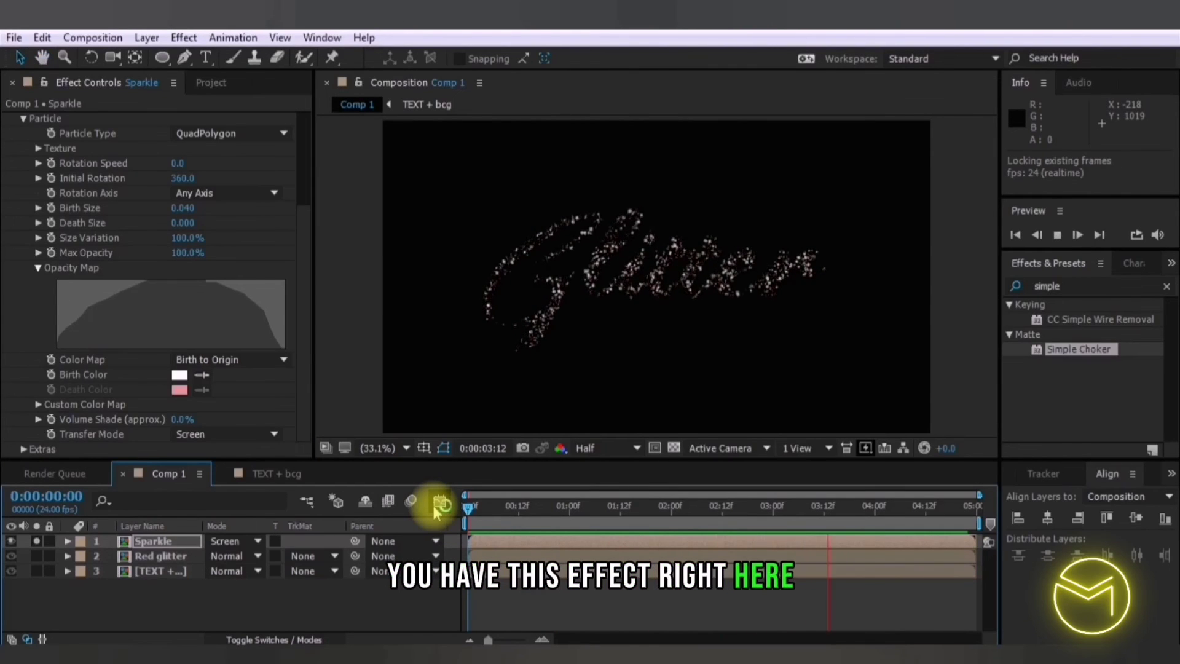
# Stop playback and set the particle Birth Rate back to 50.
pyautogui.click(362, 316)
pyautogui.moveTo(303, 223); pyautogui.dragTo(301, 136)
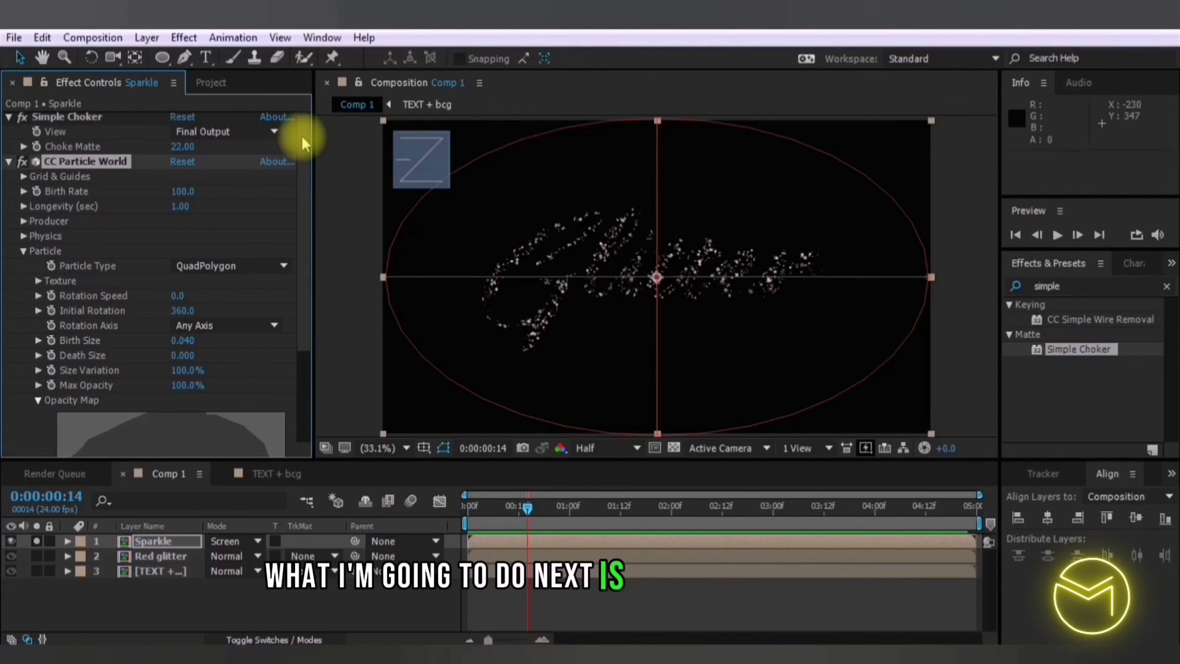
pyautogui.click(182, 191)
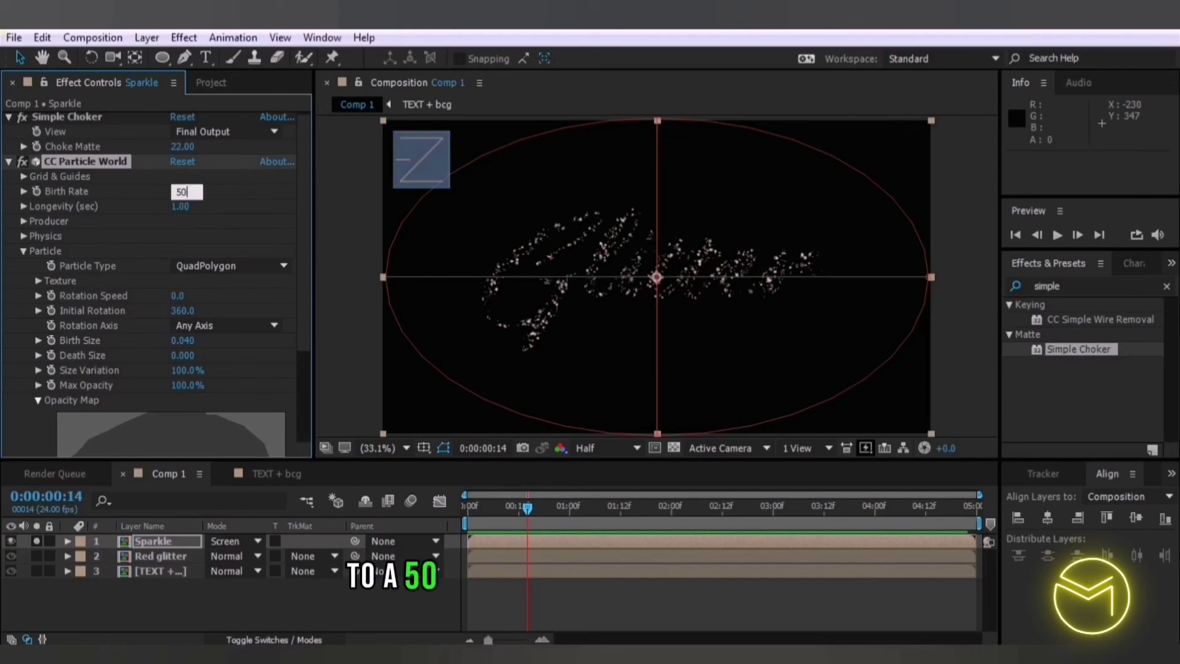
pyautogui.press('Return')
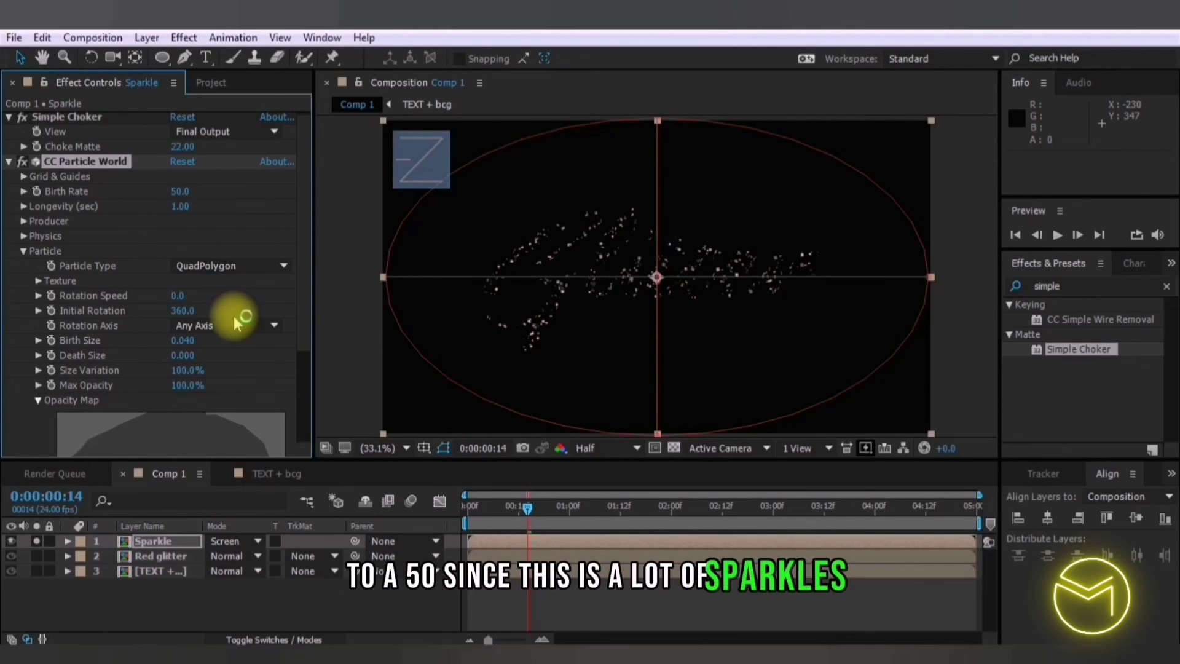
# Unsolo Sparkle, preview all layers, and collapse the Simple Choker and CC Particle World settings.
pyautogui.click(35, 542)
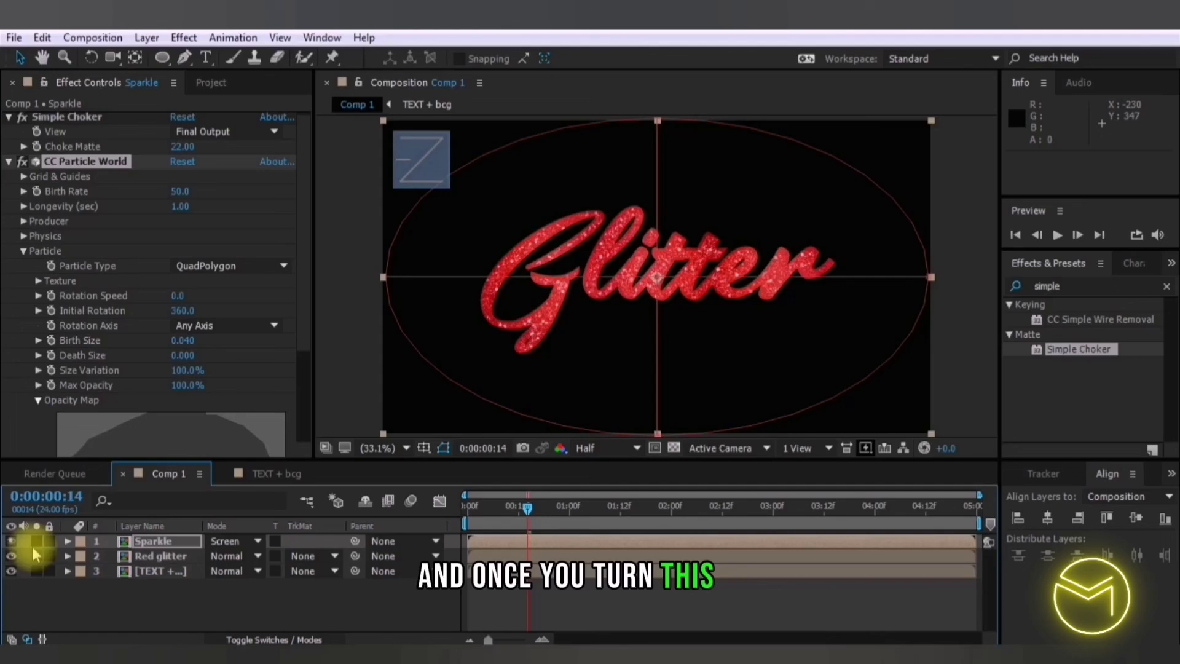
pyautogui.press('space')
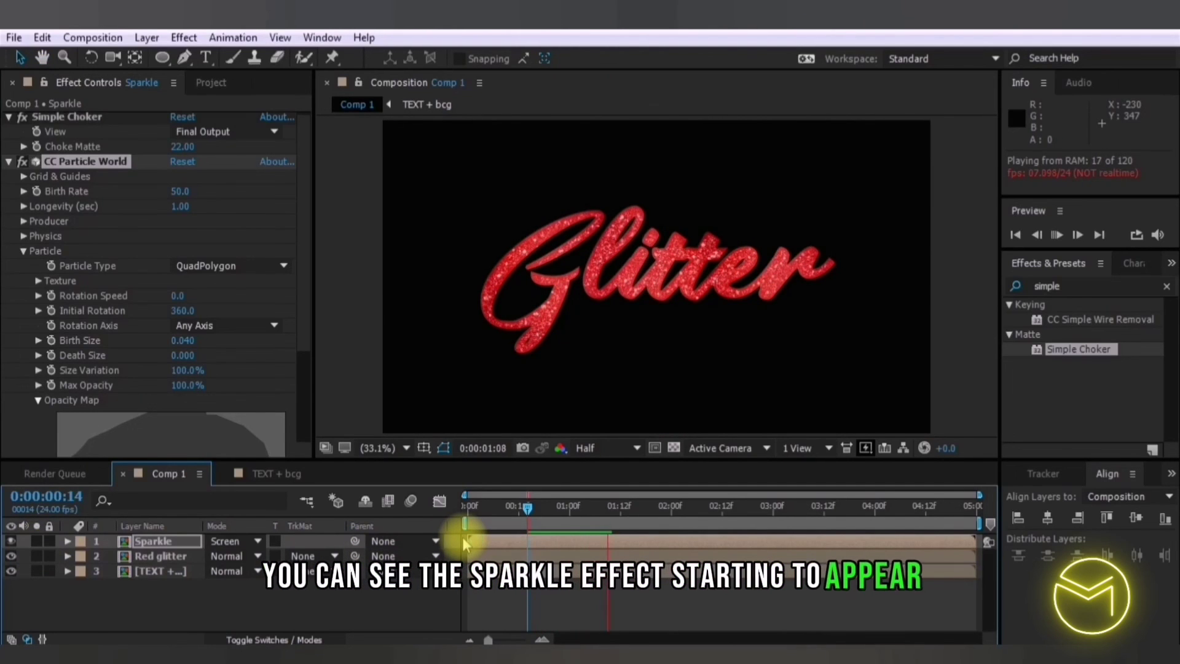
pyautogui.click(9, 116)
pyautogui.click(9, 131)
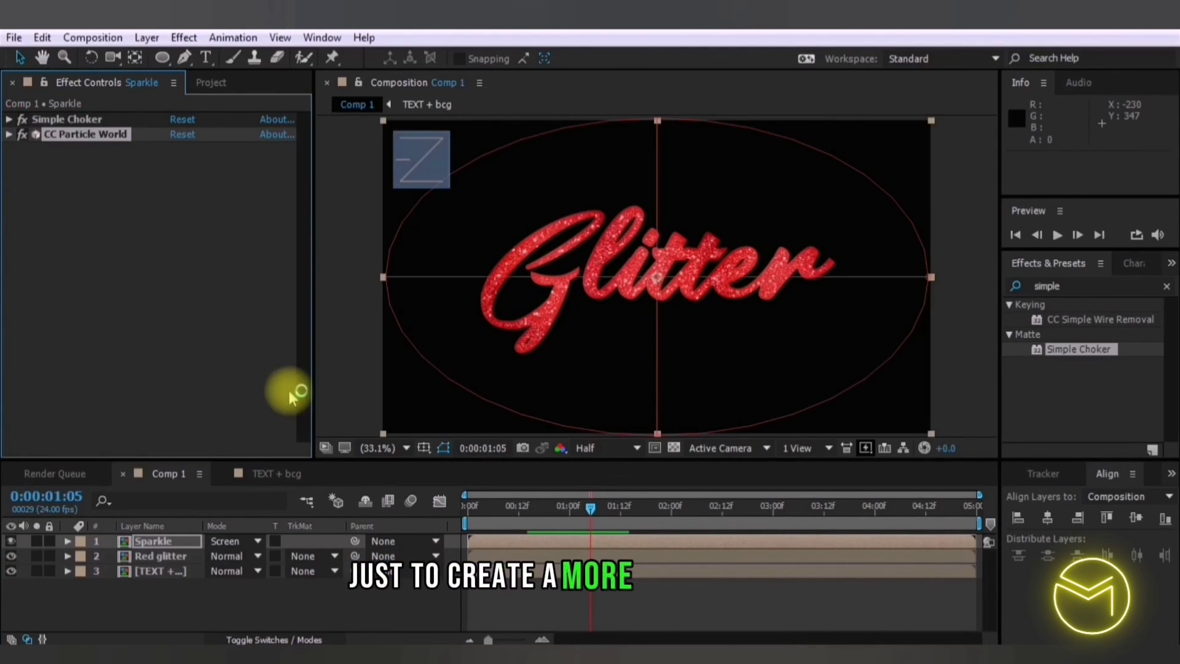
# Add Glow to the Red glitter layer with radius 60 and intensity 2.
pyautogui.click(175, 559)
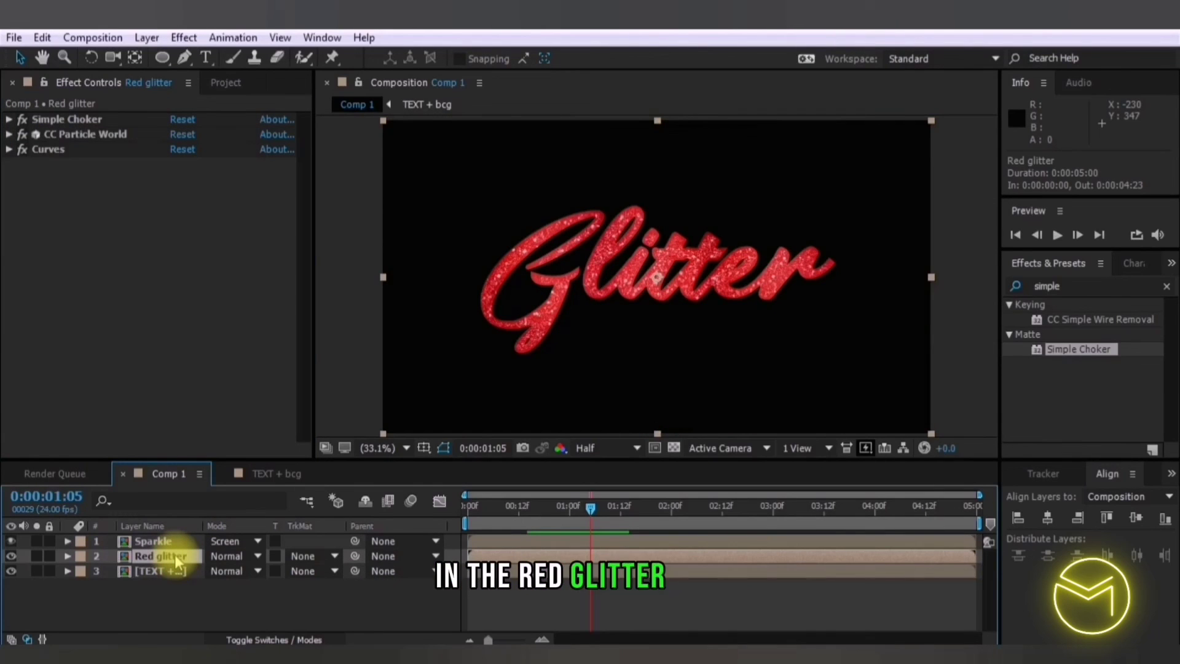
pyautogui.click(1087, 286)
pyautogui.write('glow')
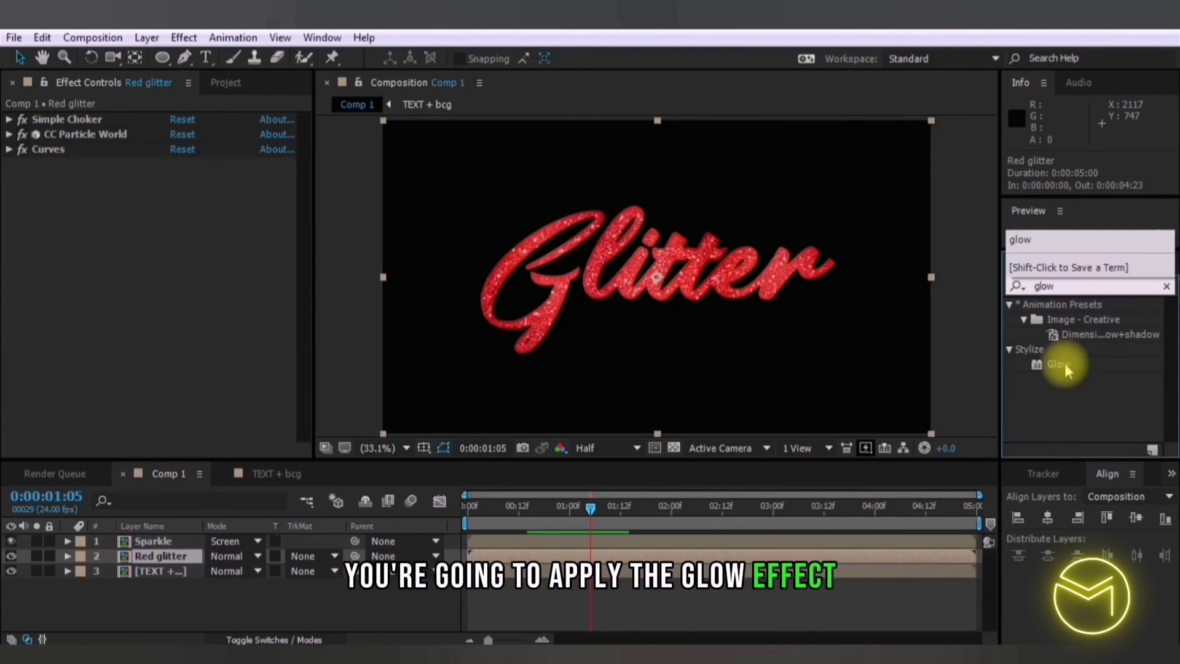
pyautogui.moveTo(1059, 365); pyautogui.dragTo(197, 555)
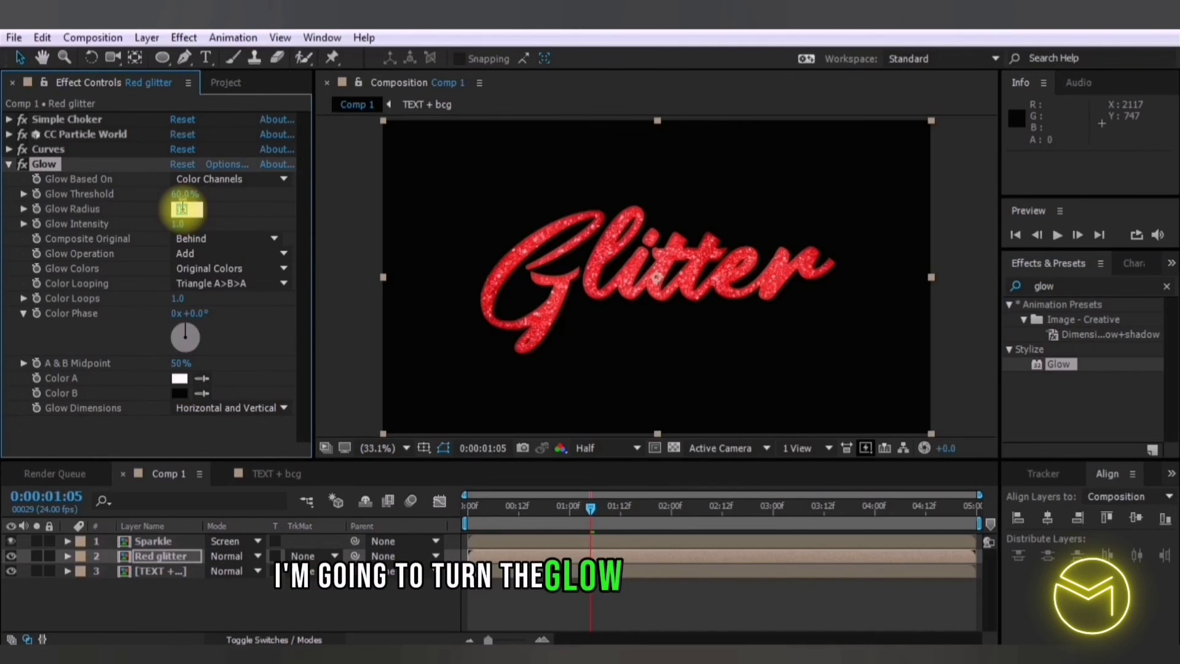
pyautogui.click(181, 210)
pyautogui.write('6')
pyautogui.press('Return')
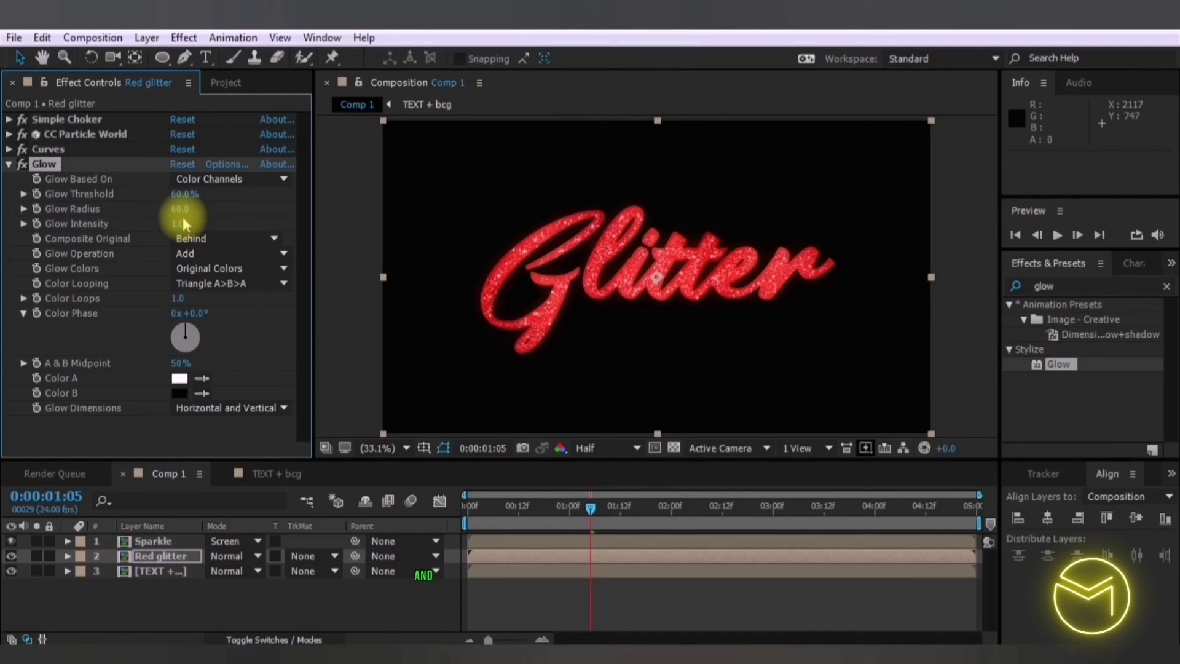
pyautogui.click(181, 222)
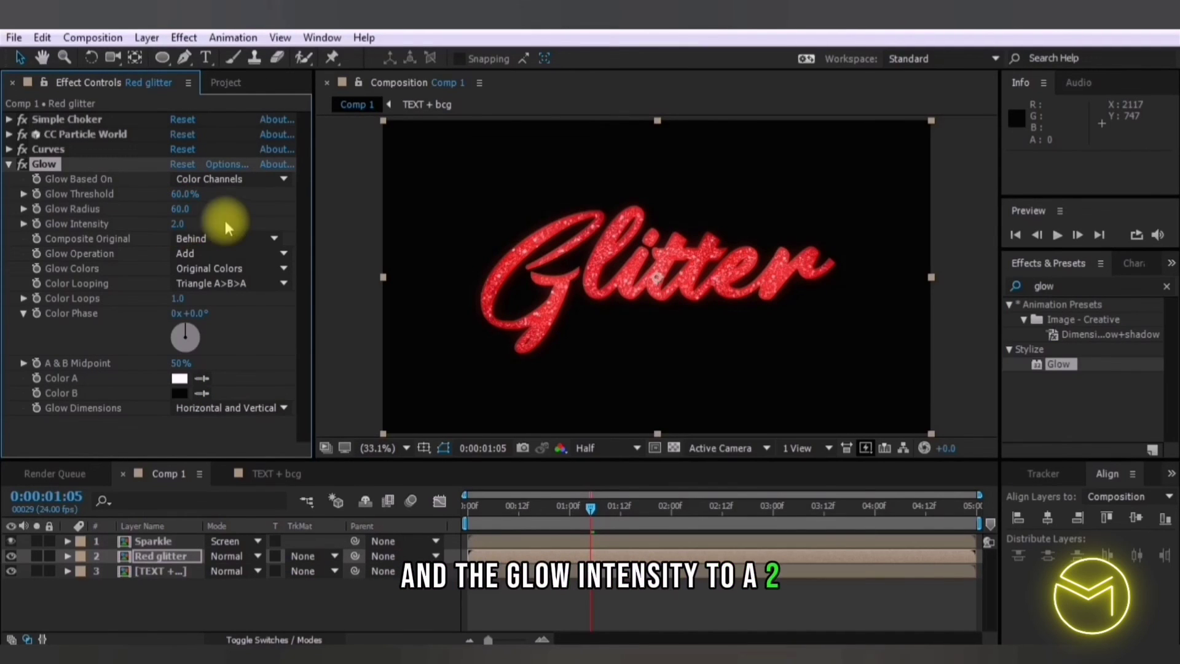
# Make Glow Color A and Color B red, then preview from the start.
pyautogui.click(180, 377)
pyautogui.moveTo(951, 295); pyautogui.dragTo(1043, 273)
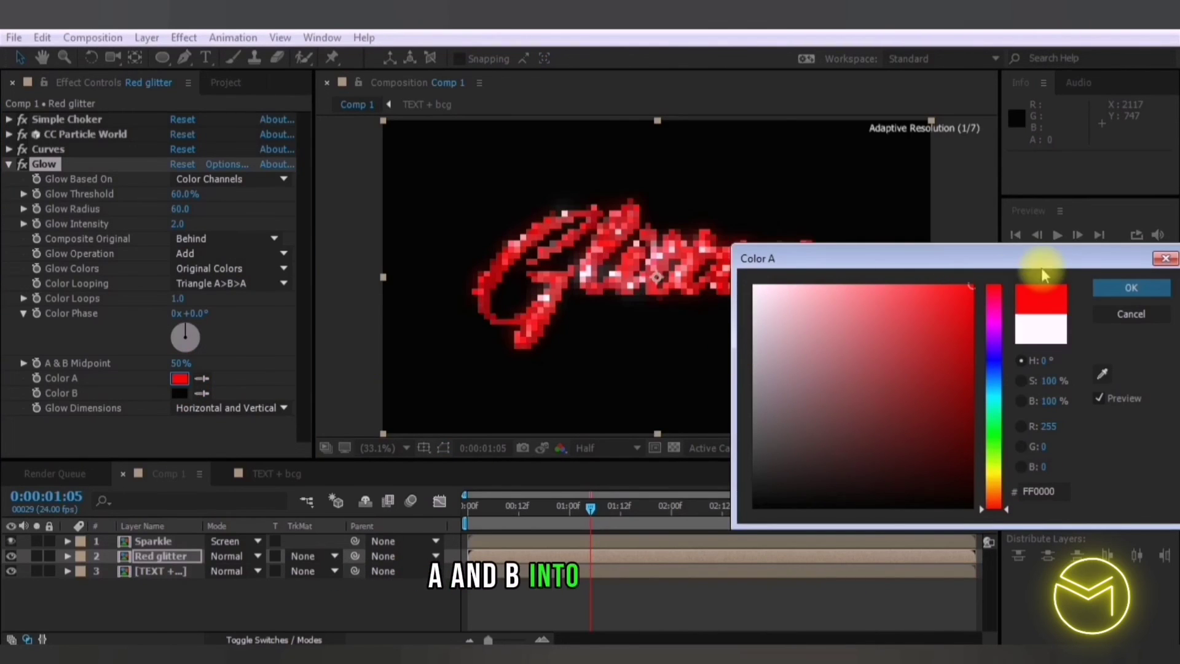
pyautogui.click(1129, 297)
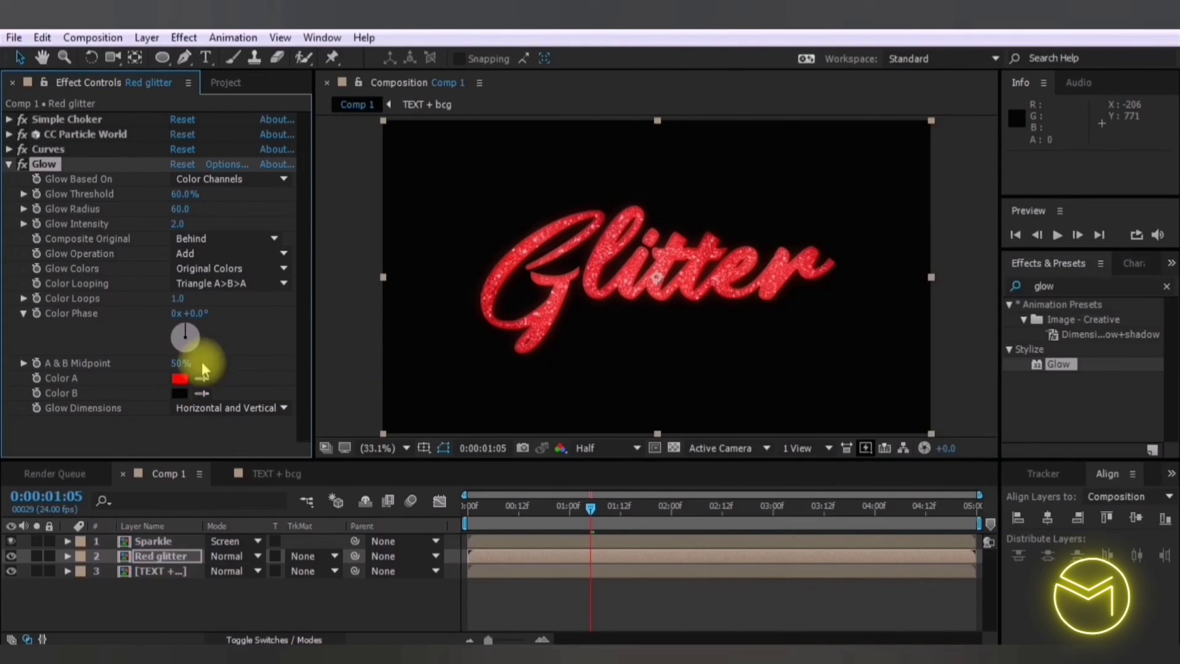
pyautogui.click(179, 393)
pyautogui.click(1131, 296)
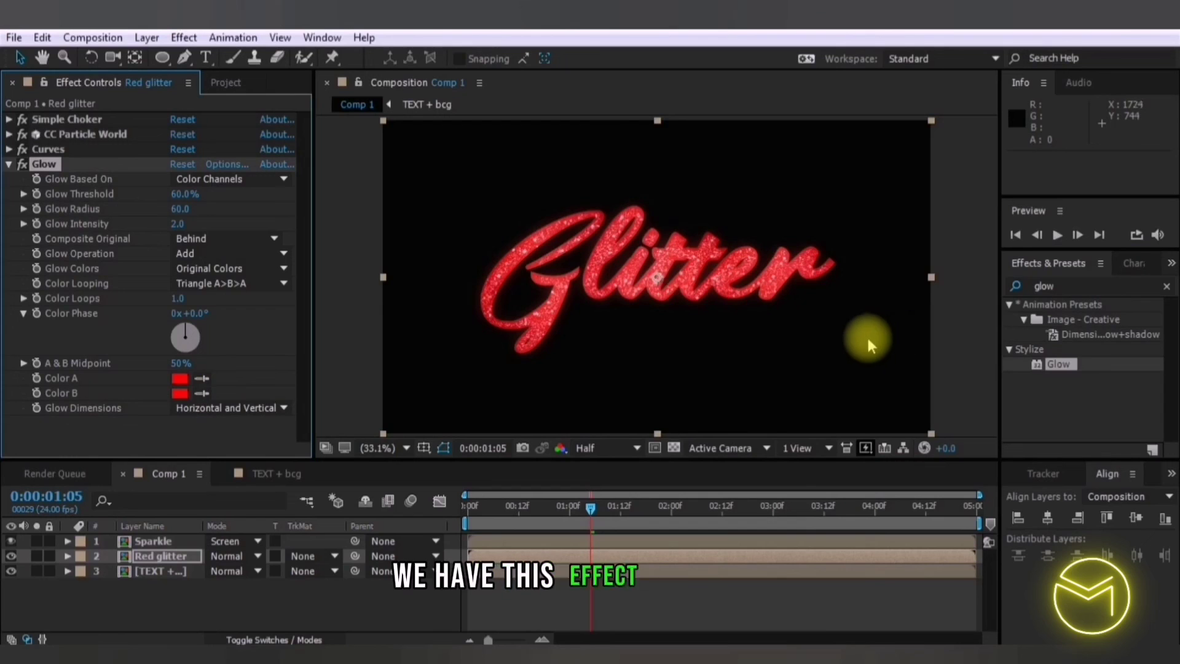
pyautogui.moveTo(591, 508); pyautogui.dragTo(449, 503)
pyautogui.press('space')
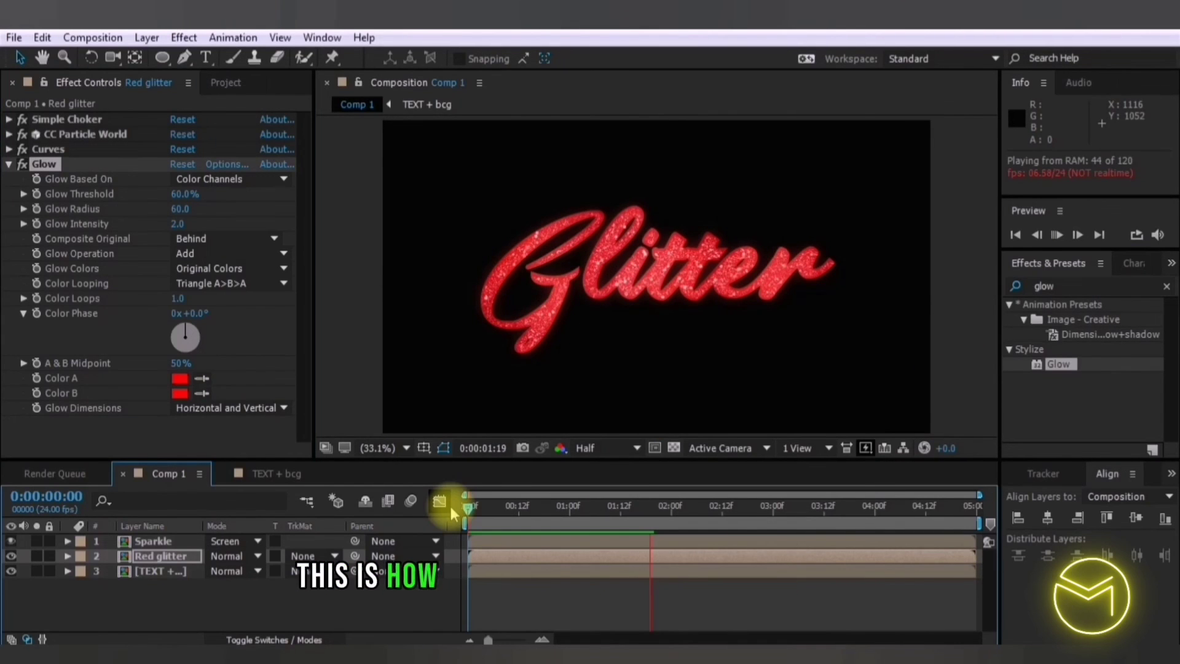